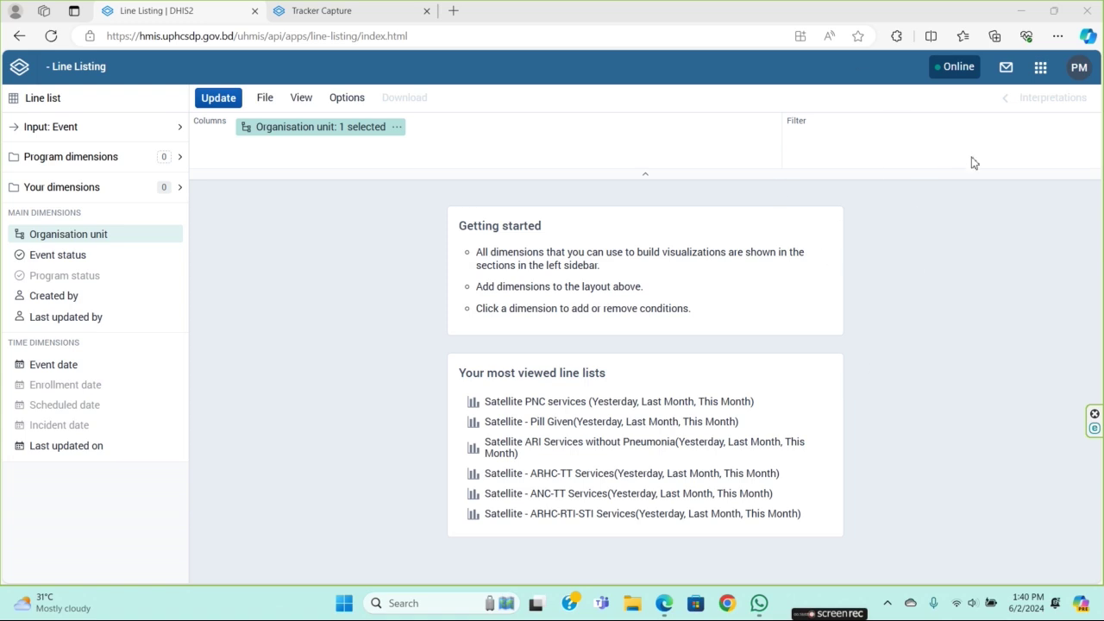
Clear all local storage, session storage and indexed database items with the Browser Cache Cleaner
left_click(1081, 69)
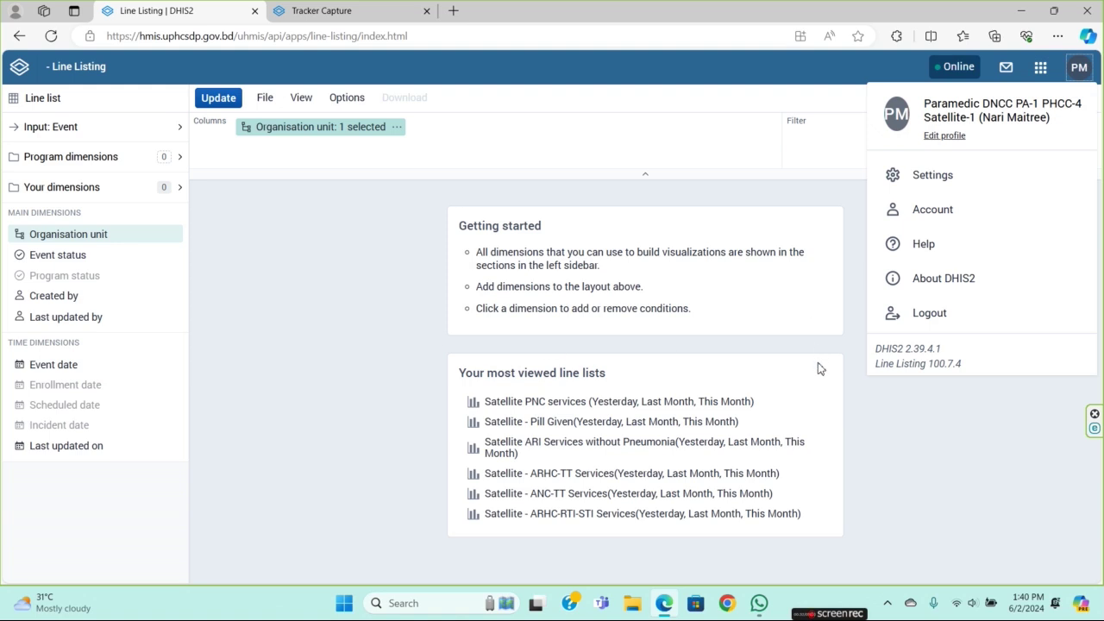
left_click(1041, 67)
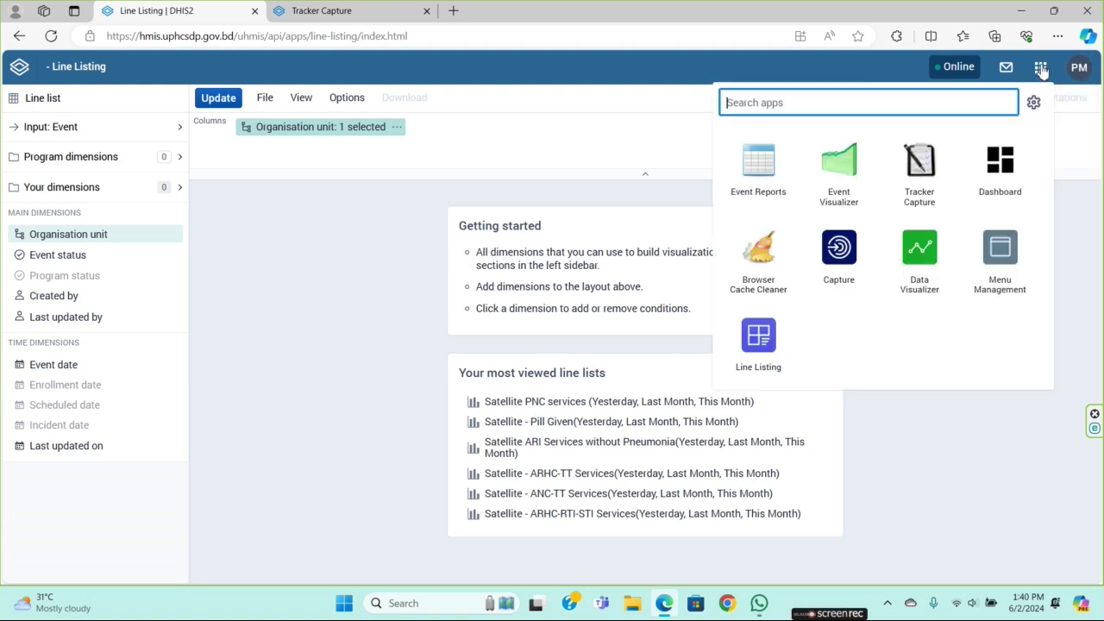
left_click(759, 250)
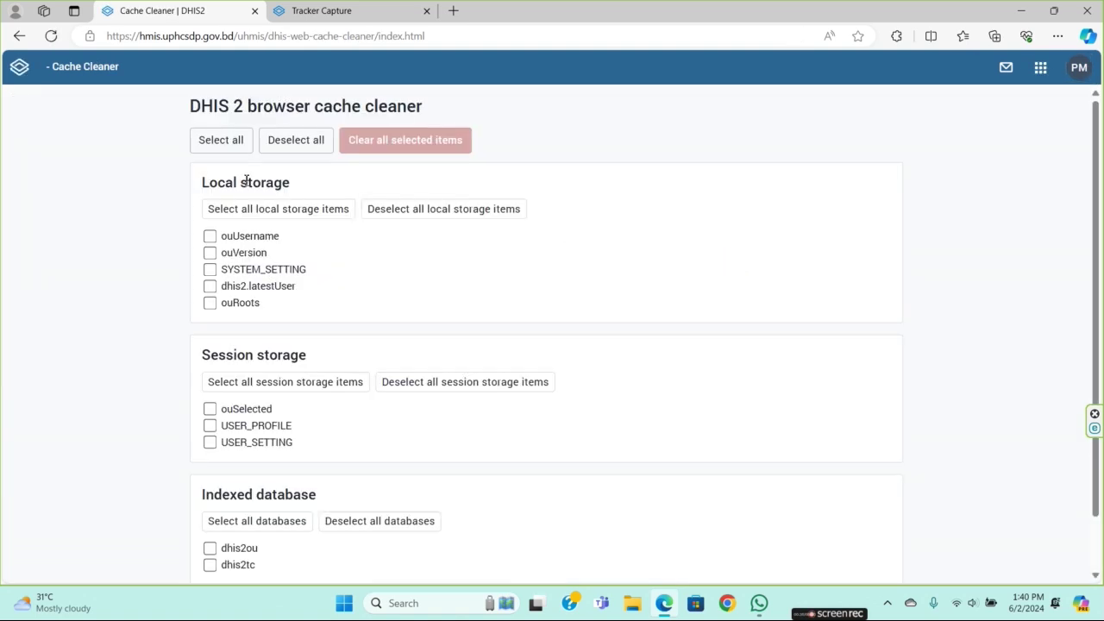
left_click(214, 142)
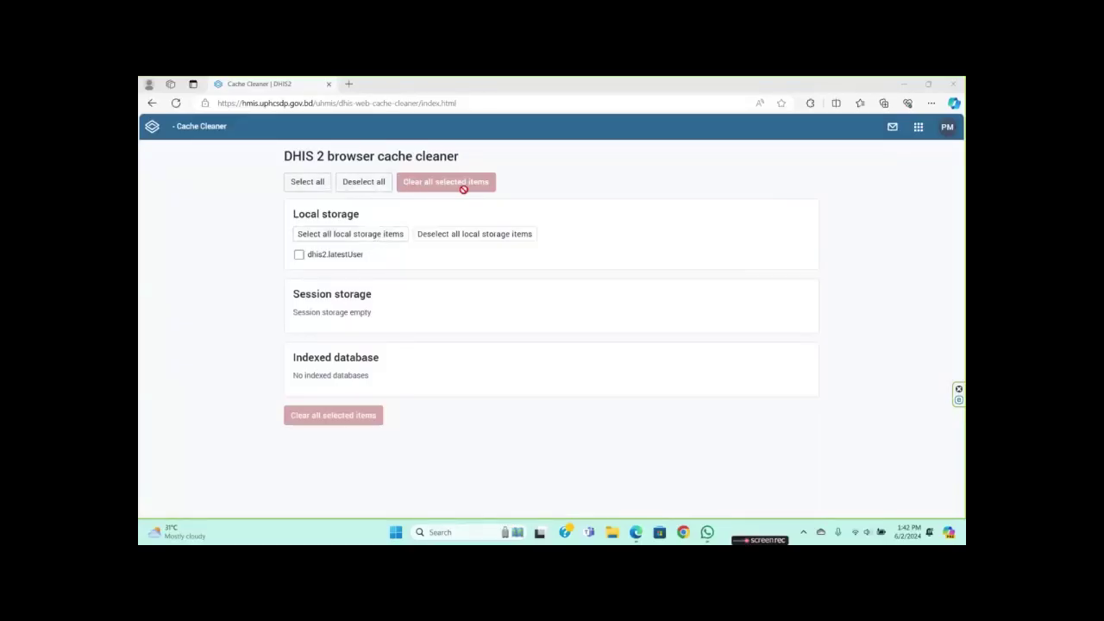
Start a line list in the Line Listing app using the Urban Health Services program and its Satellite register stage
left_click(918, 129)
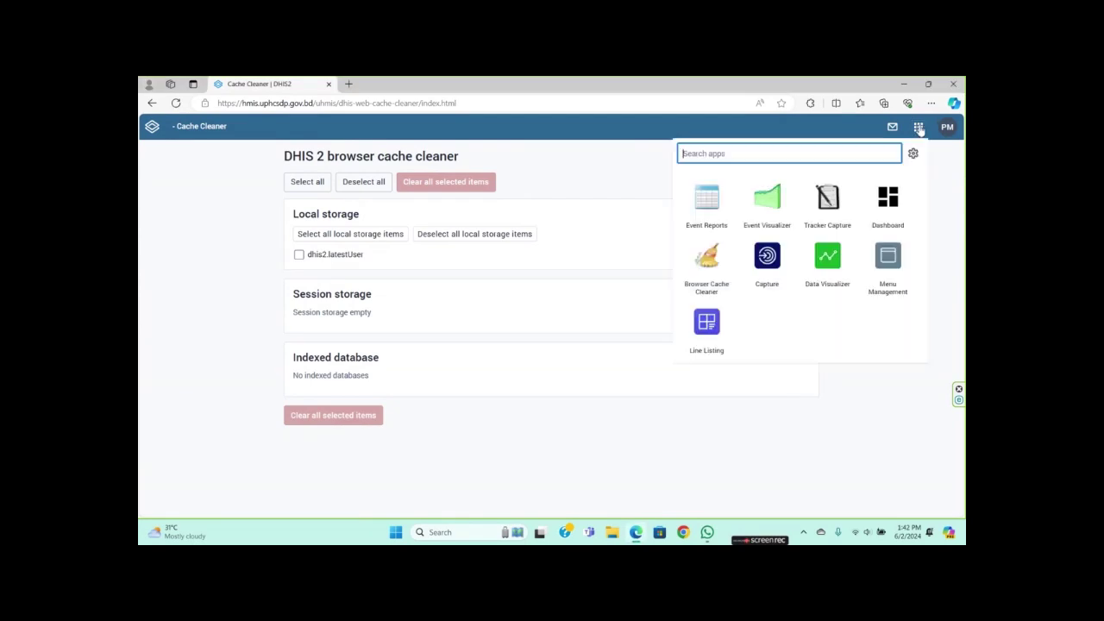
left_click(690, 320)
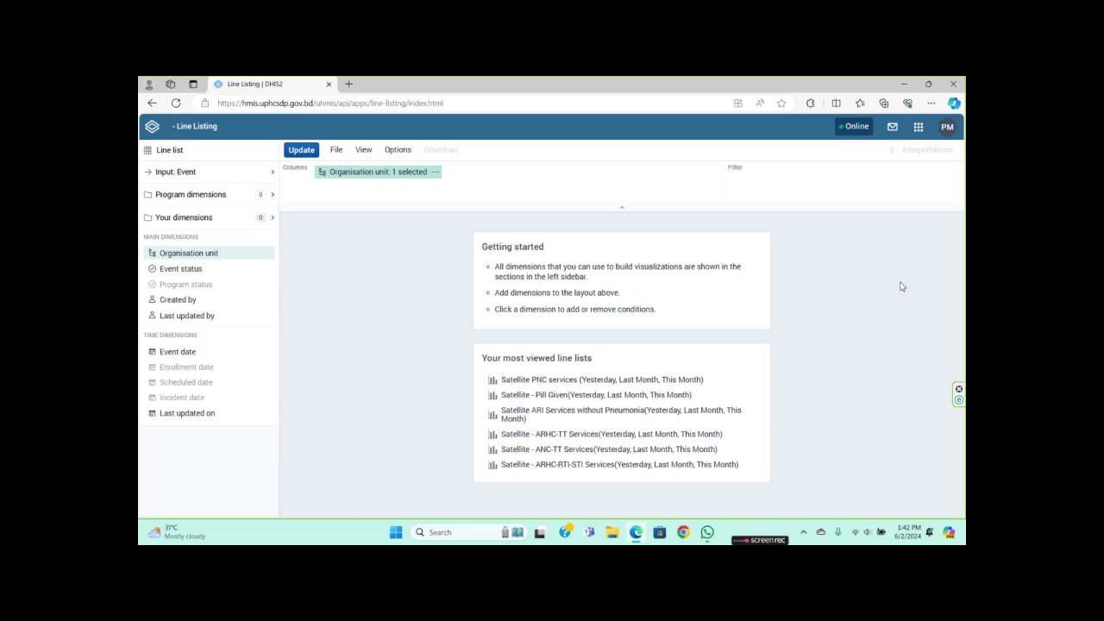
left_click(197, 198)
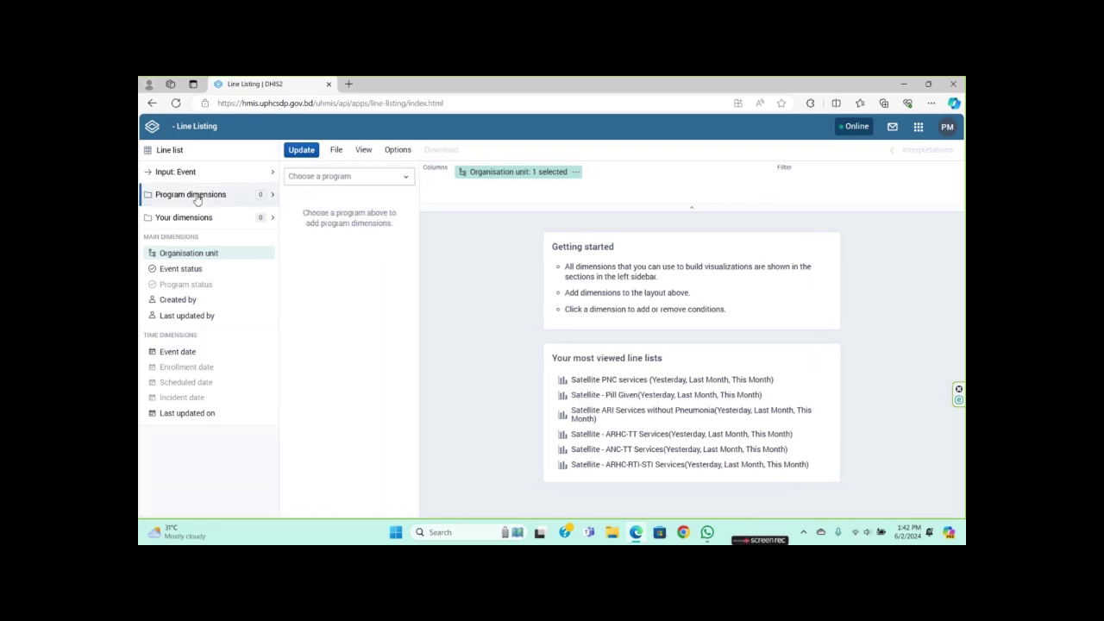
left_click(348, 178)
left_click(330, 195)
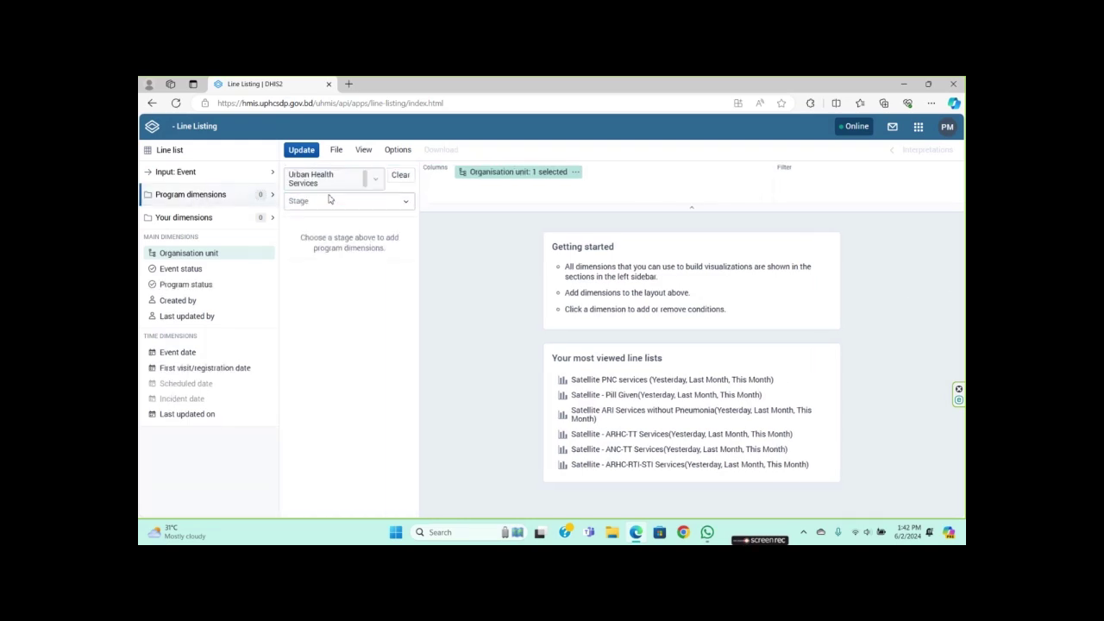
left_click(336, 201)
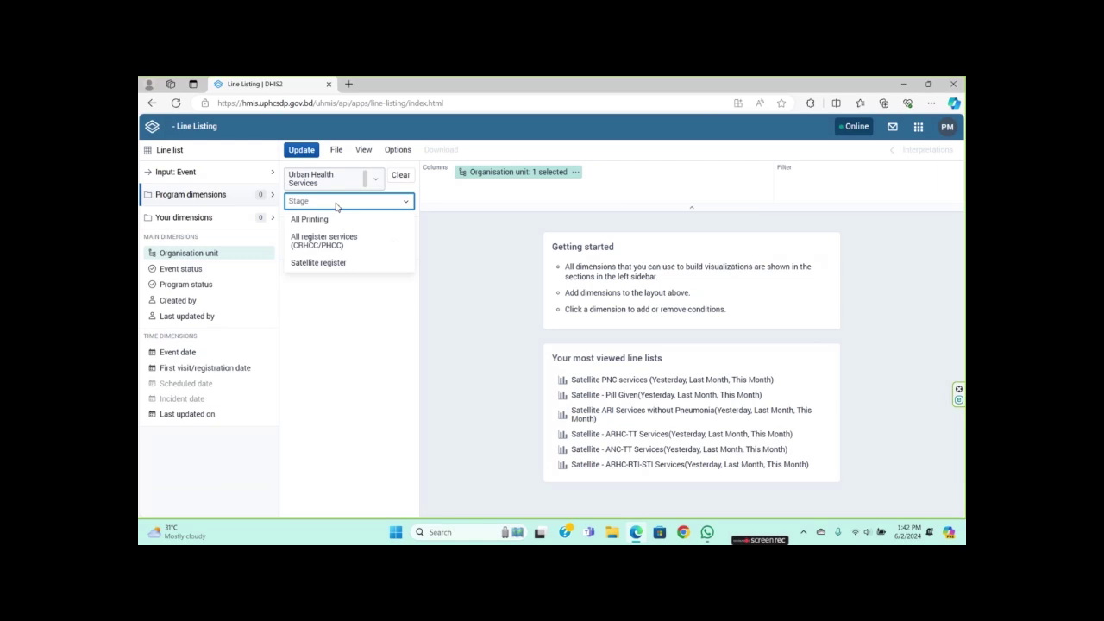
left_click(322, 263)
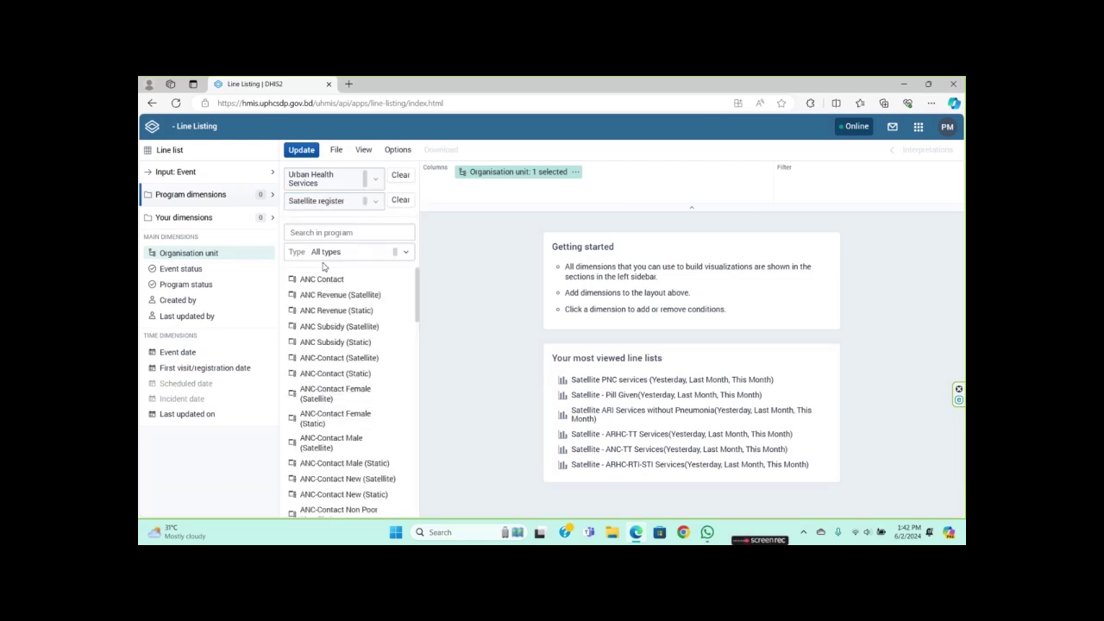
Add the event date to the columns with the fixed monthly period May 2024 and update the line list
left_click(177, 353)
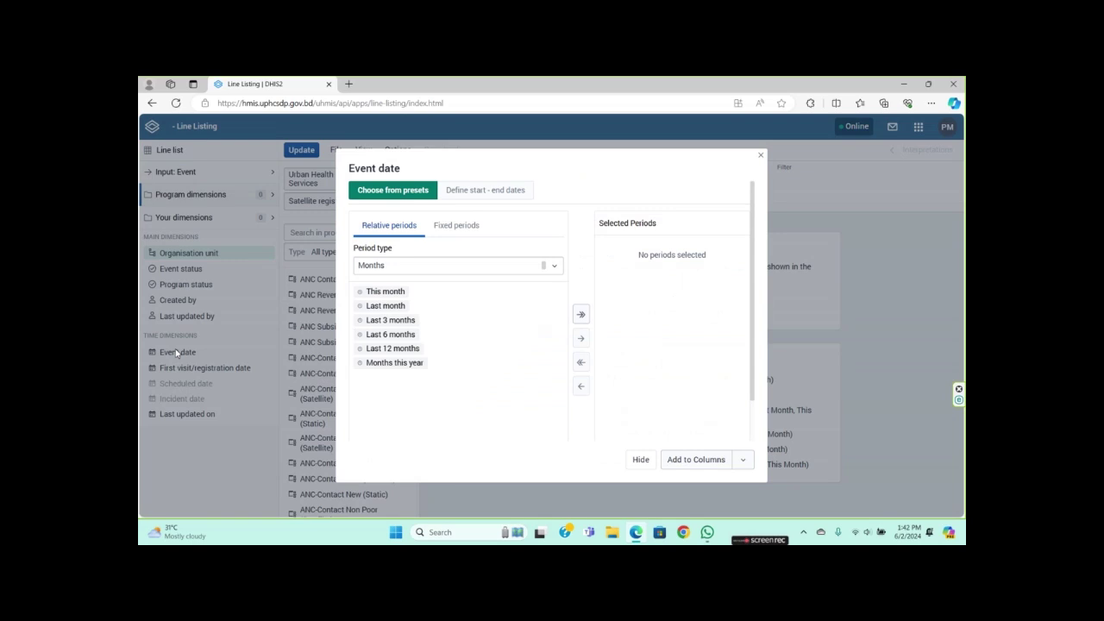
left_click(459, 227)
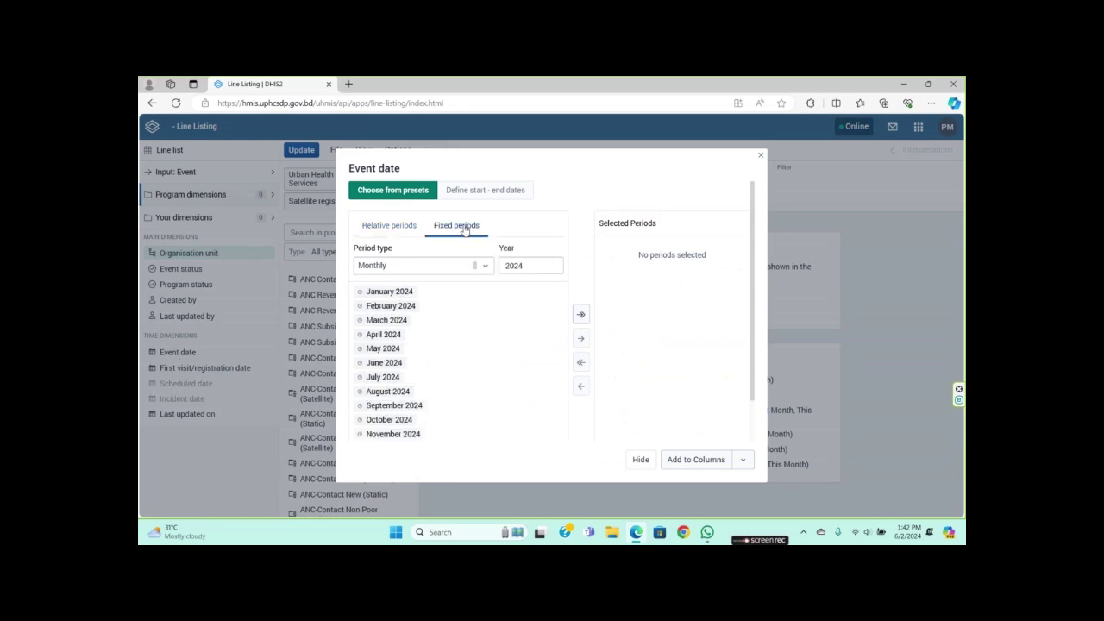
left_click(392, 349)
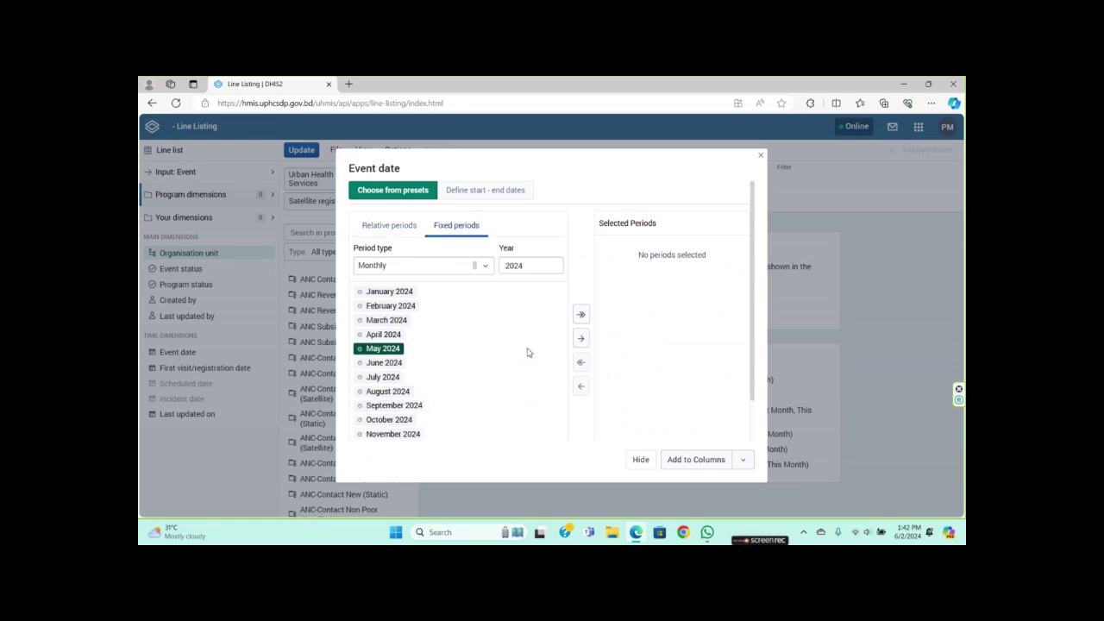
left_click(580, 338)
left_click(695, 460)
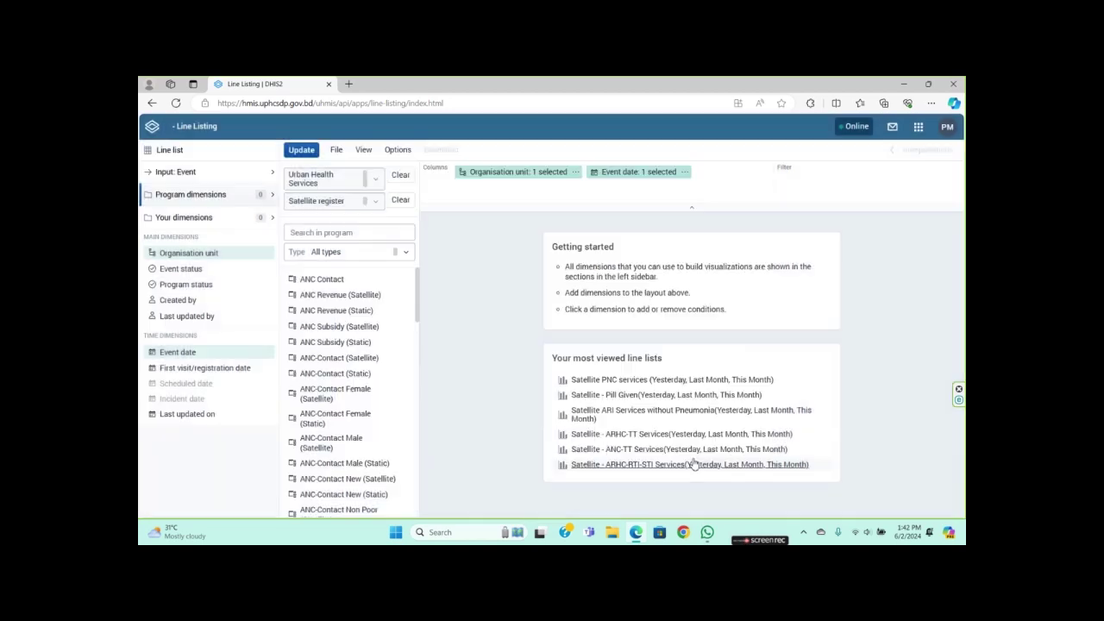
left_click(301, 150)
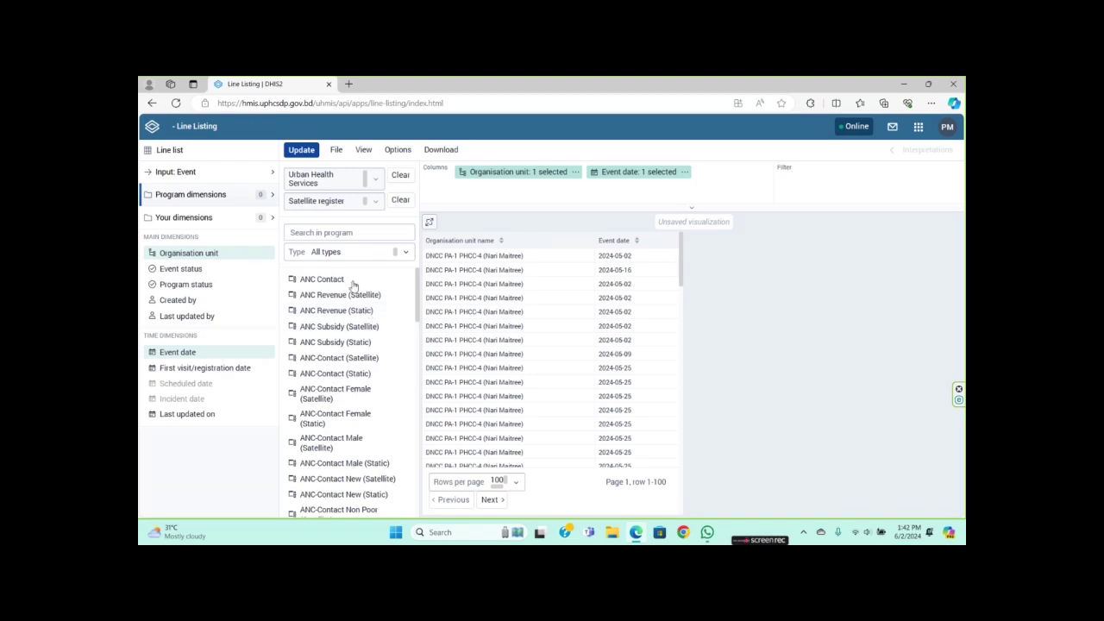
Filter the program dimensions to program attributes and add Name and Mobile Number to the columns
left_click(407, 255)
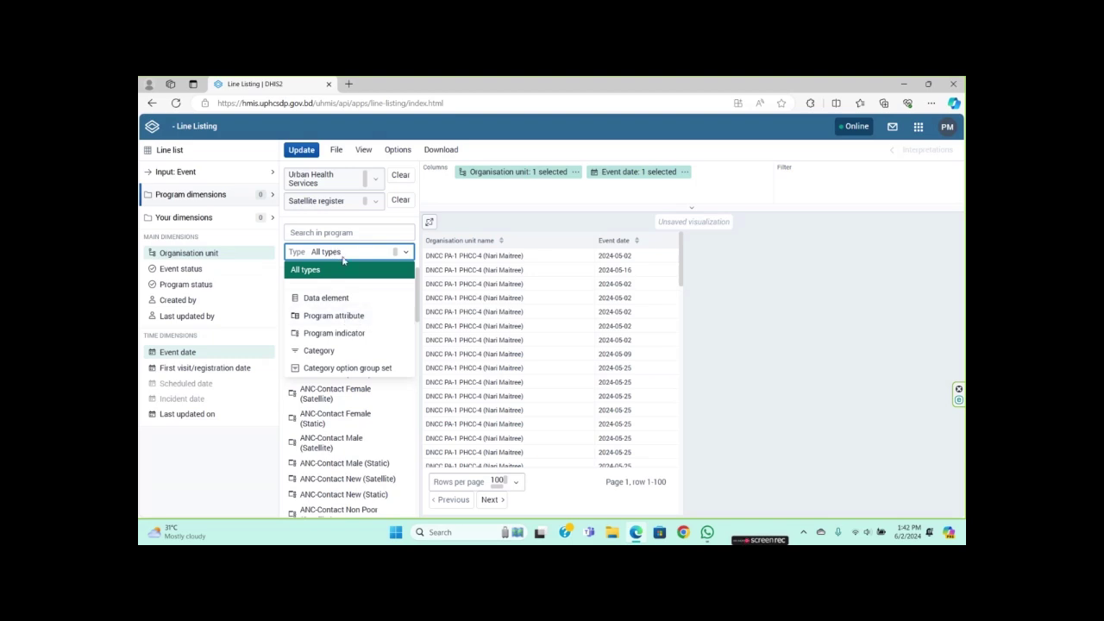
left_click(335, 316)
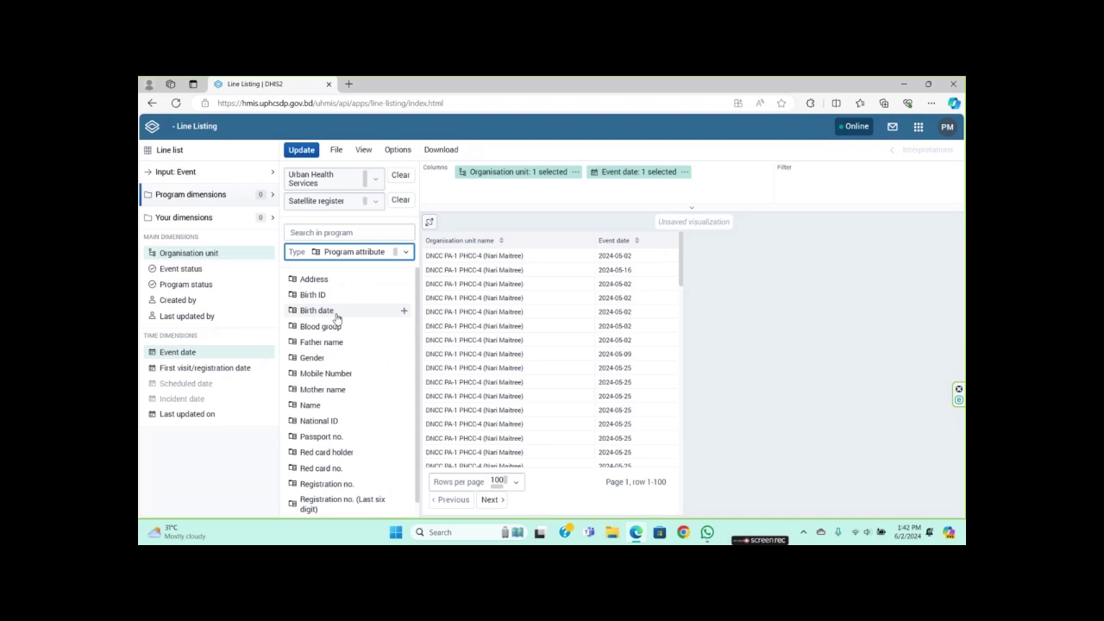
left_click(318, 407)
left_click(680, 271)
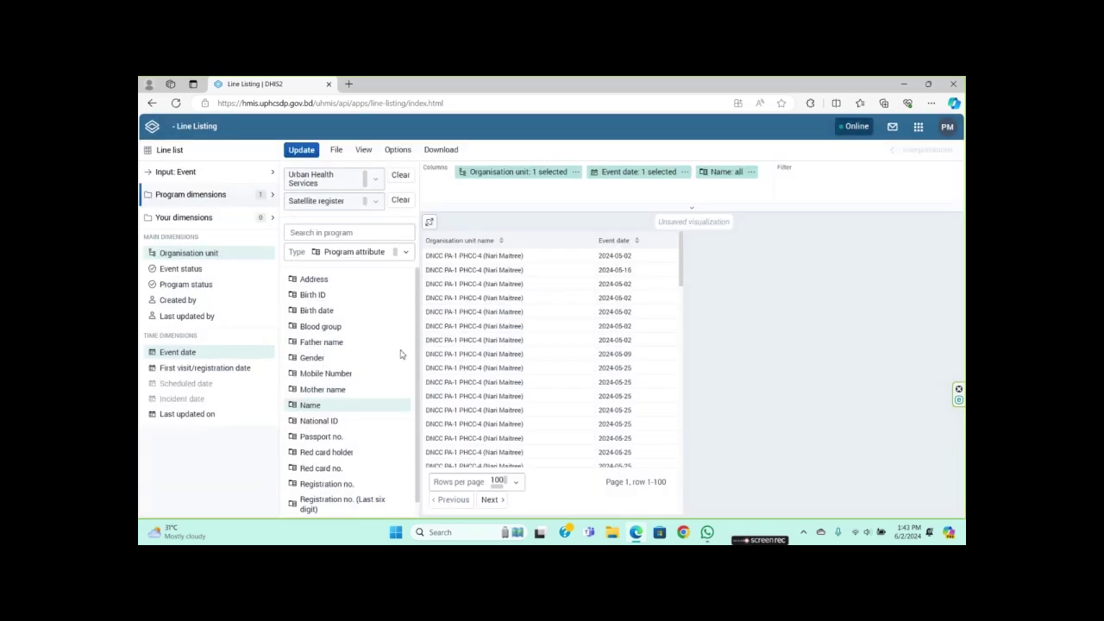
left_click(331, 374)
left_click(689, 270)
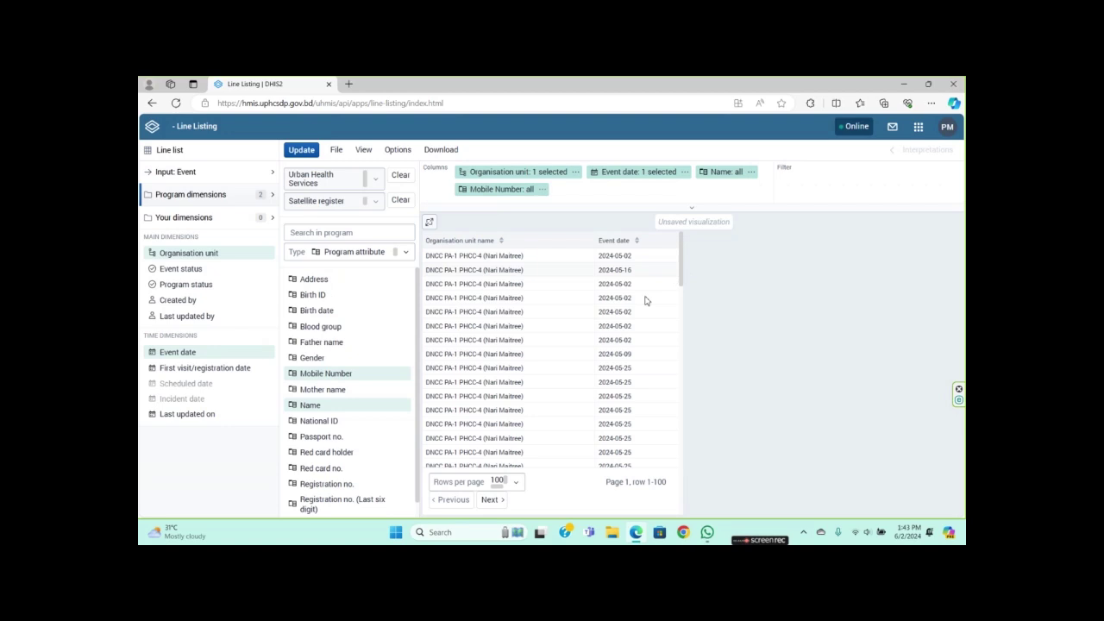
Add the Registration no. and Red card no. attributes to the columns and update the line list
left_click(320, 486)
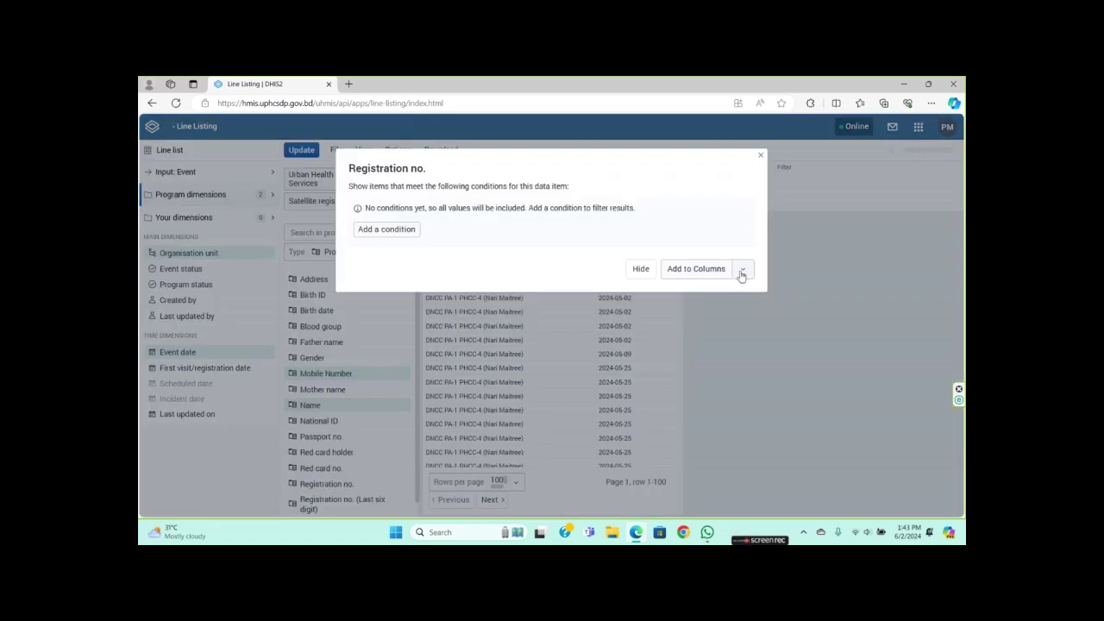
left_click(706, 270)
left_click(336, 468)
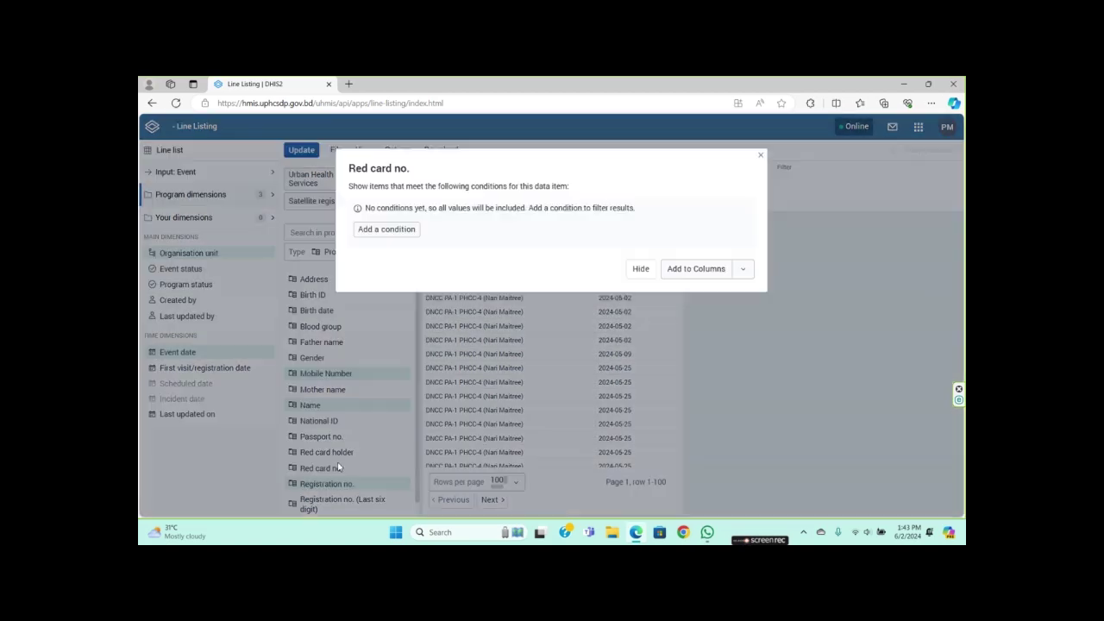
left_click(712, 270)
left_click(301, 150)
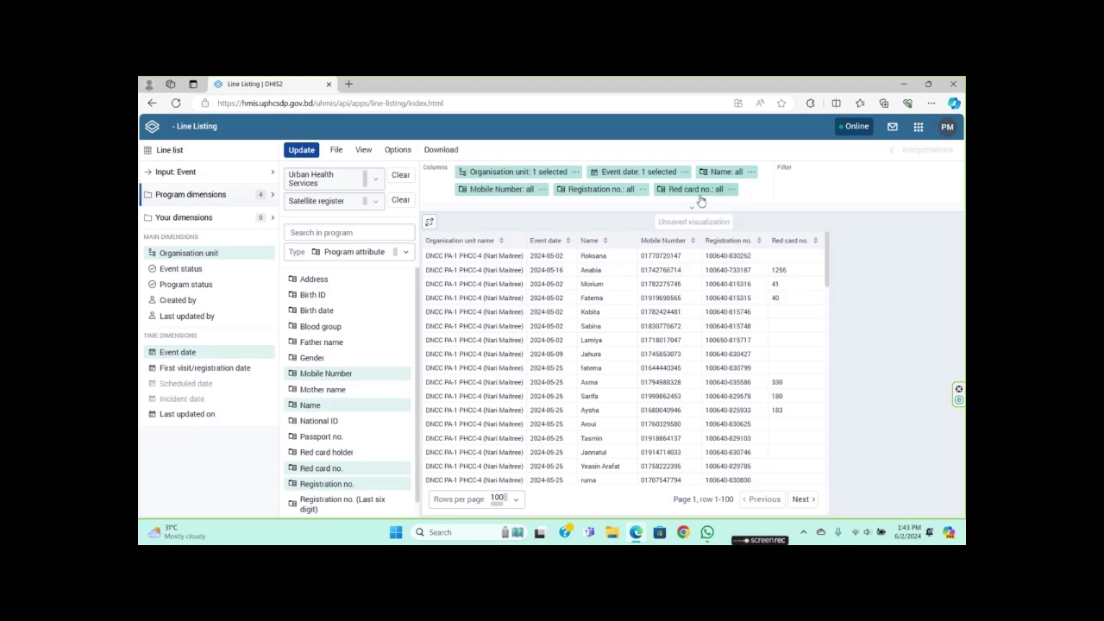
Filter the program dimensions to program indicators matching "epi-con"
left_click(405, 252)
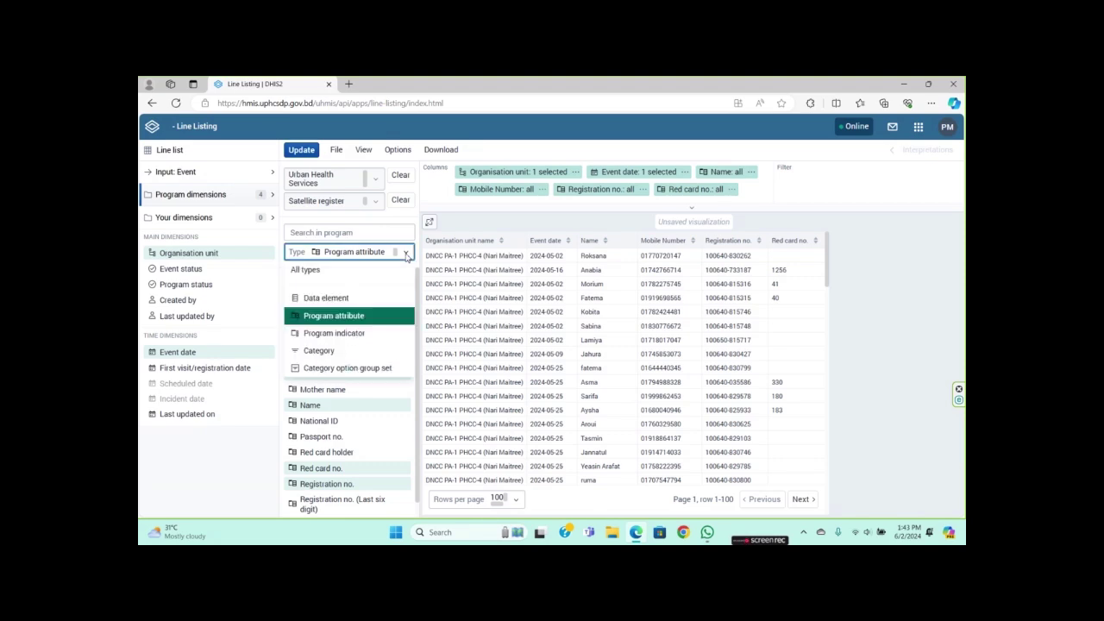
left_click(360, 338)
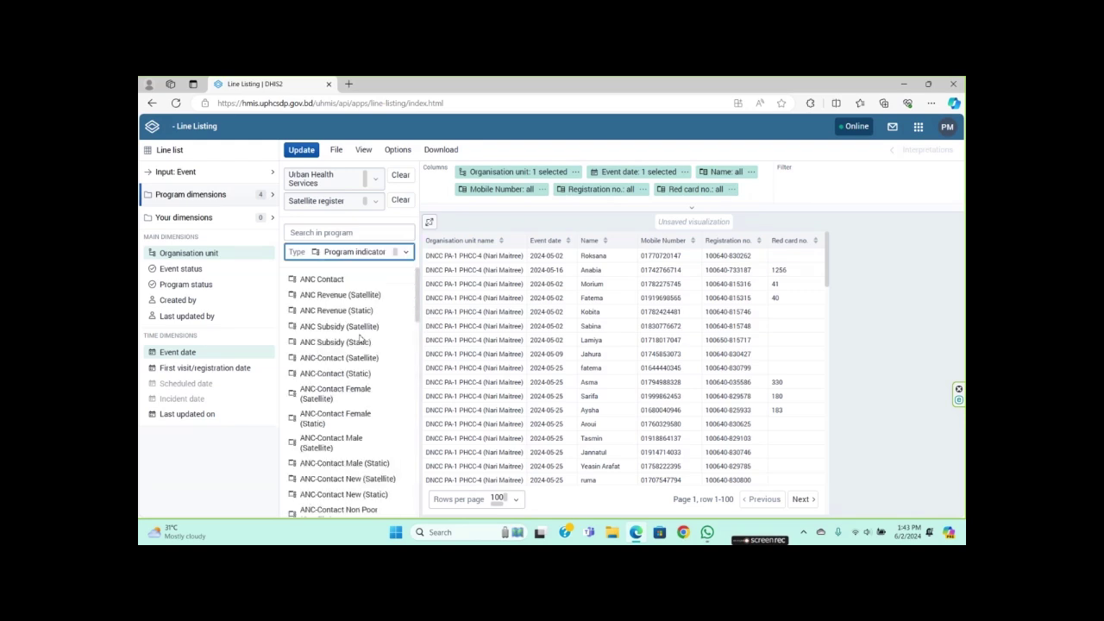
left_click(338, 233)
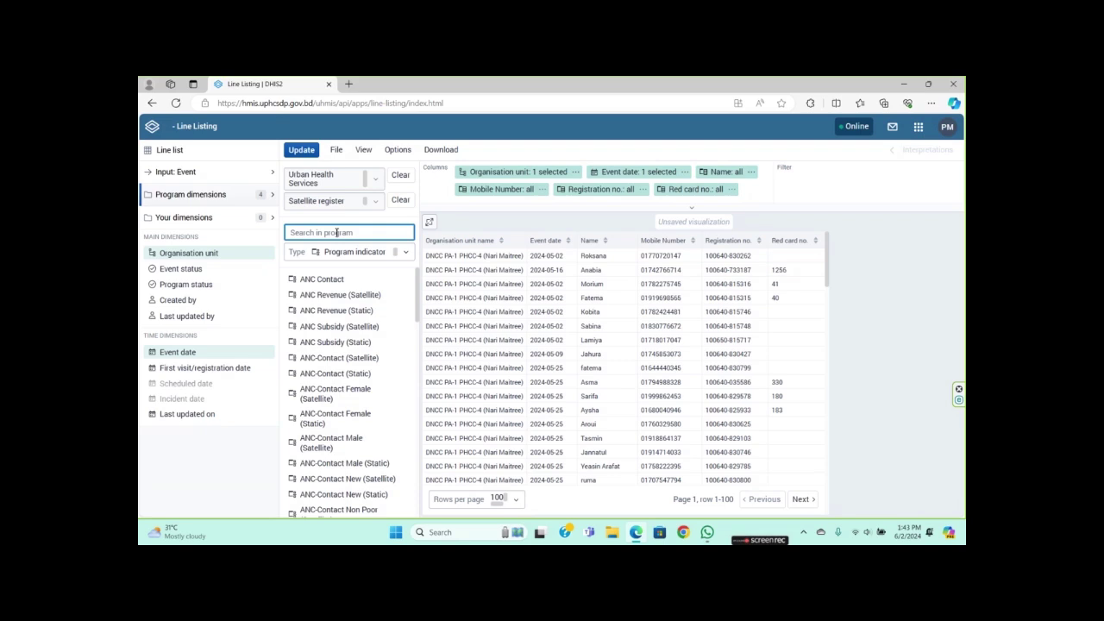
type("epi_c")
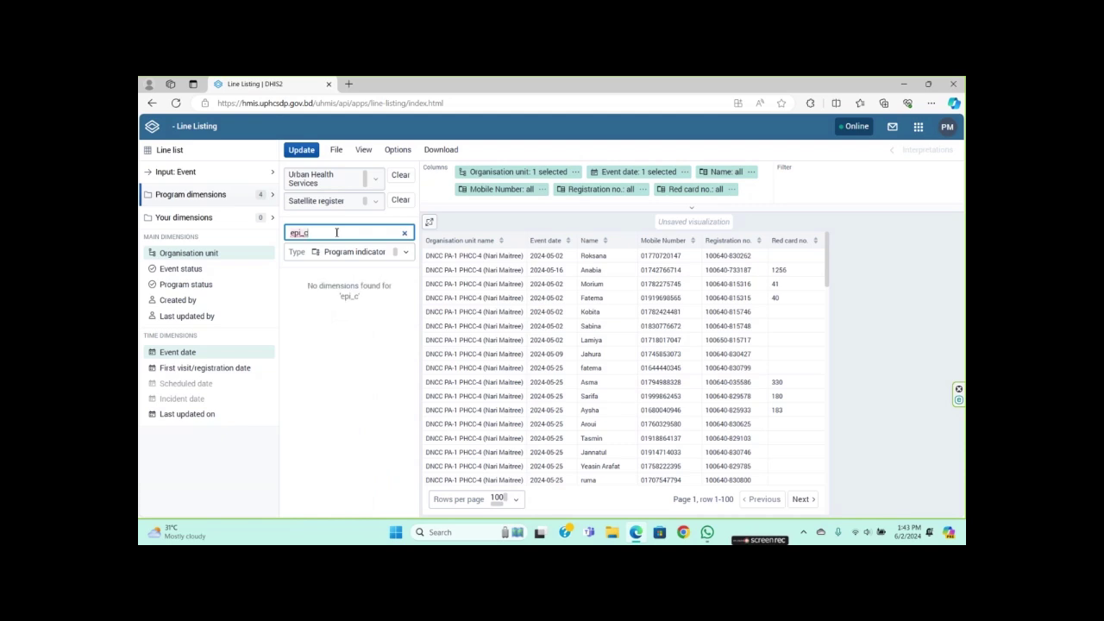
key("BackSpace")
type("-con")
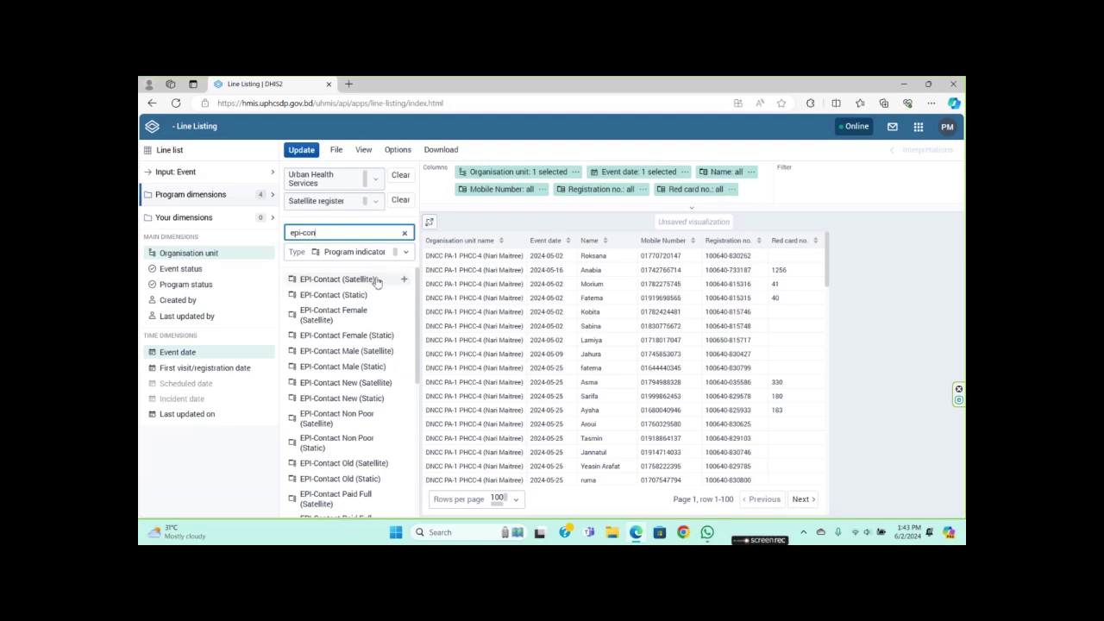
Add the satellite EPI-Contact Male, Female and Third Gender indicators to the columns, update the line list and review its rows
left_click(404, 351)
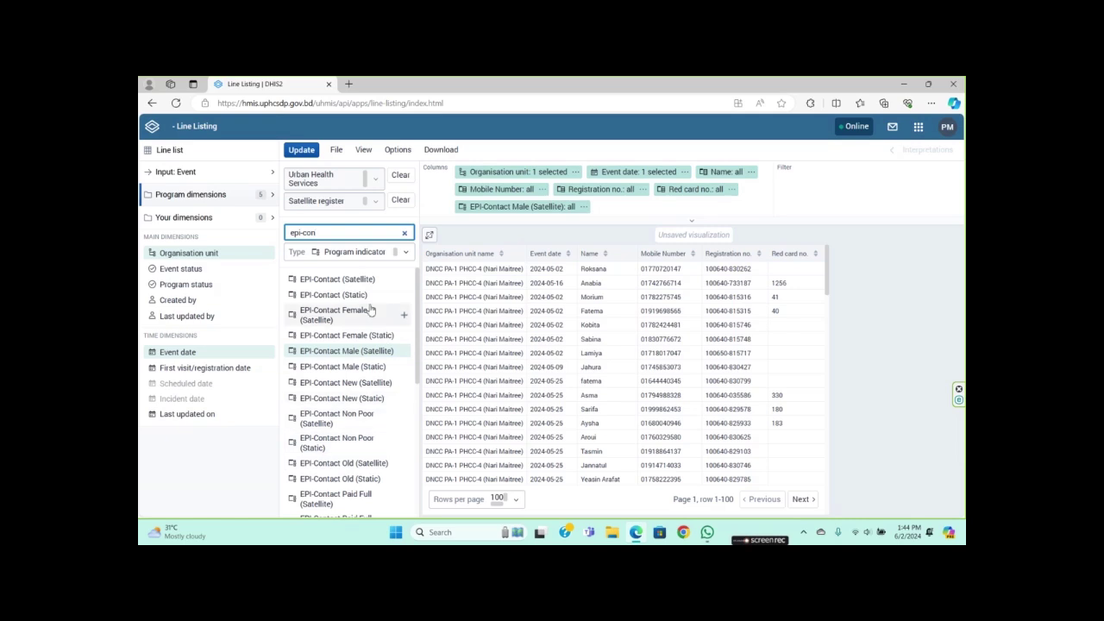
left_click(403, 315)
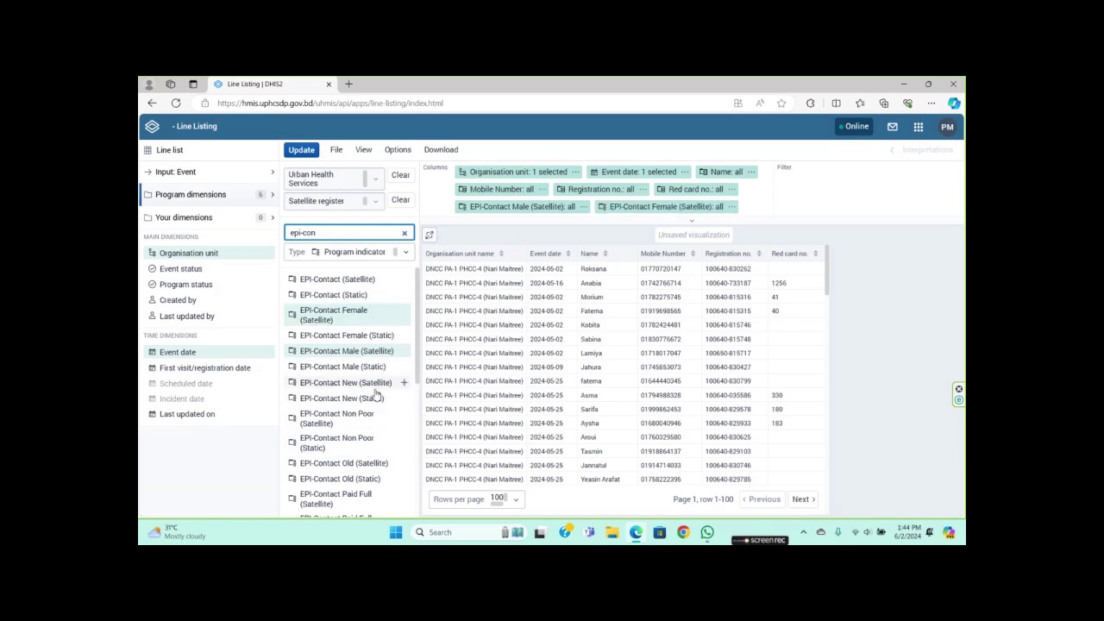
scroll(375, 394, "down", 3)
scroll(385, 450, "down", 2)
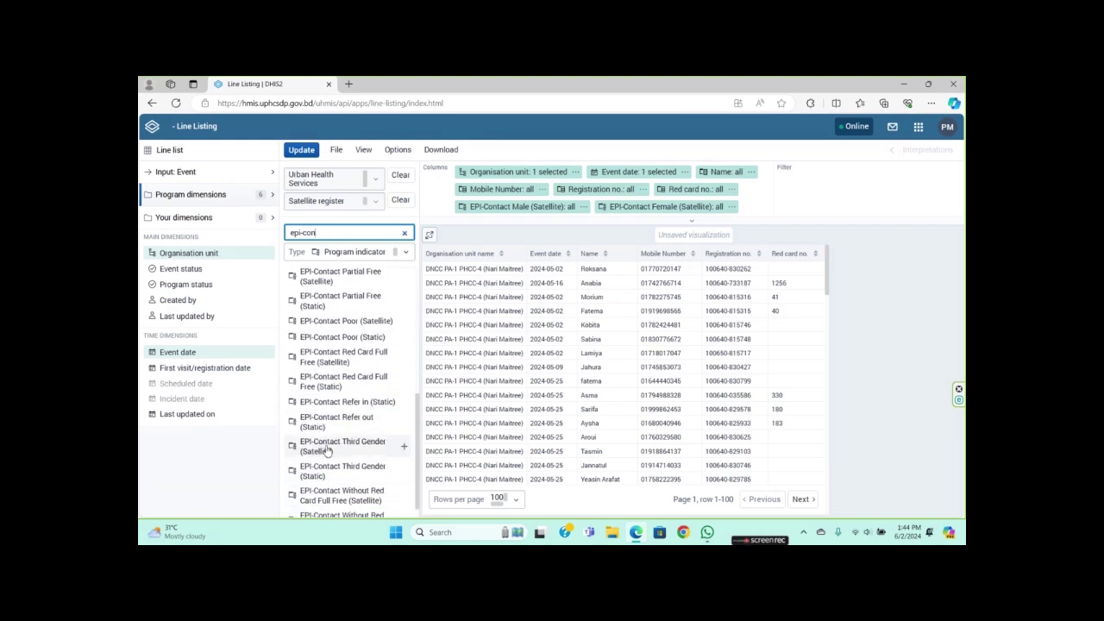
left_click(404, 446)
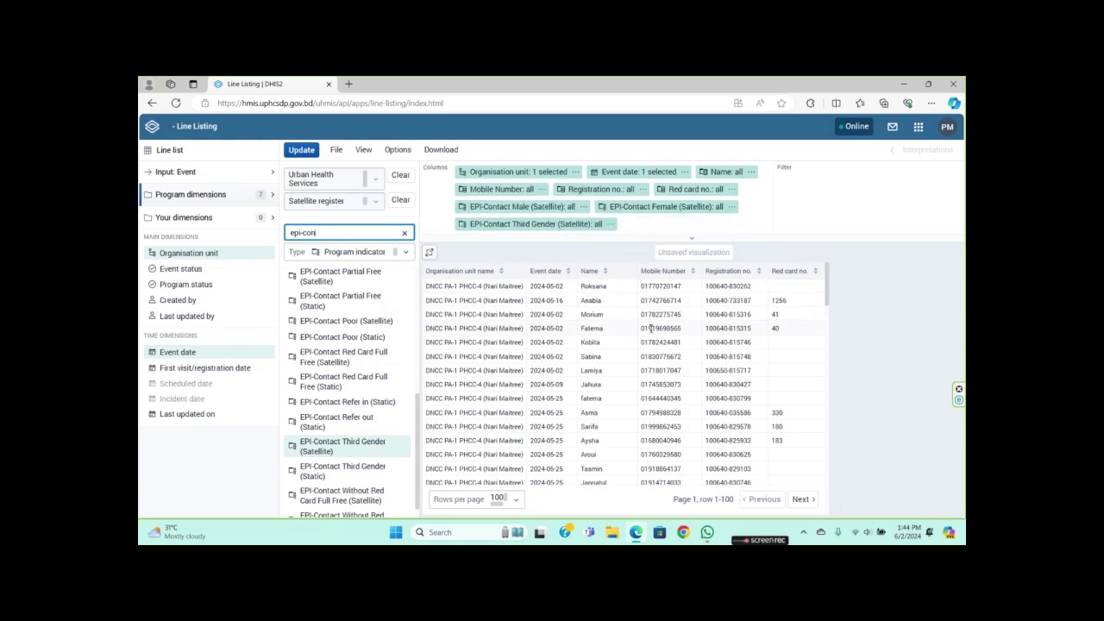
left_click(302, 150)
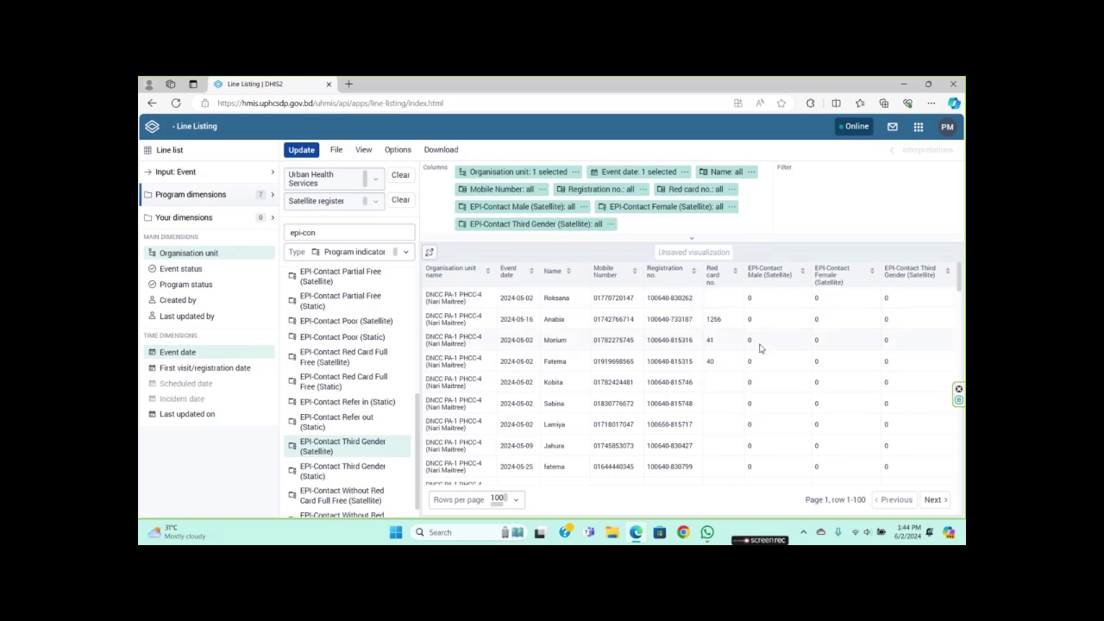
scroll(761, 368, "down", 3)
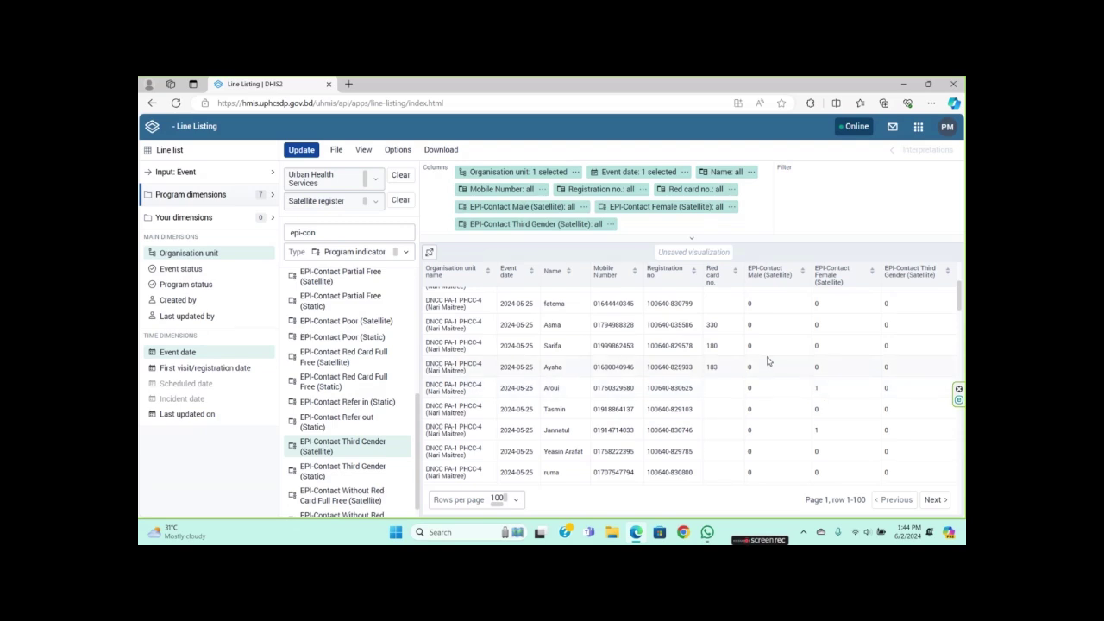
Filter the program dimensions to data elements matching "epi_"
left_click(411, 253)
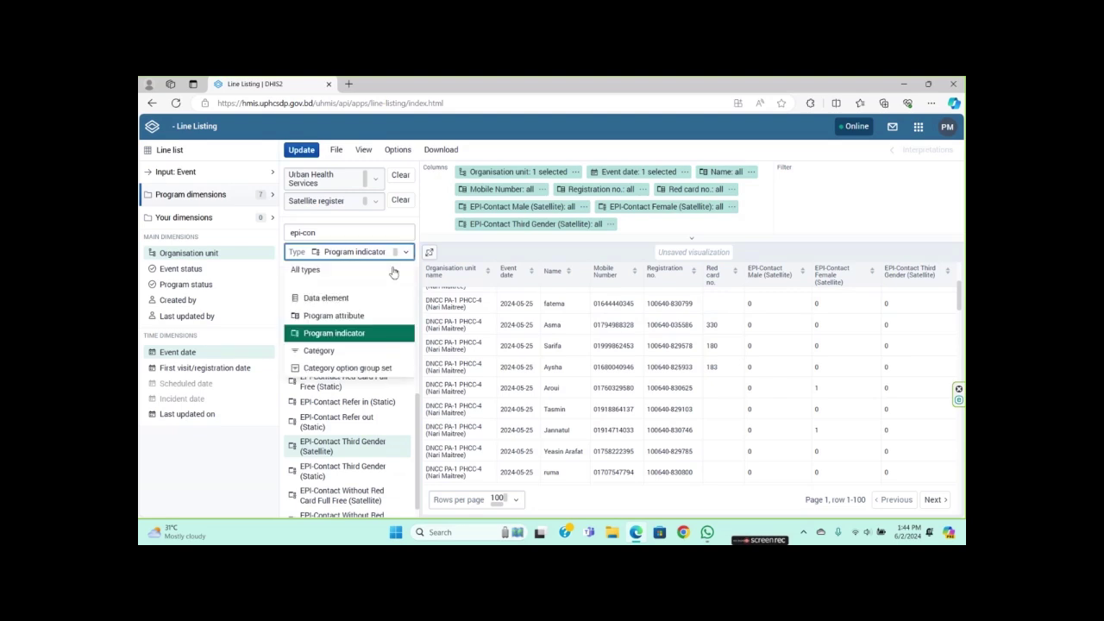
left_click(326, 298)
left_click_drag(350, 234, 270, 237)
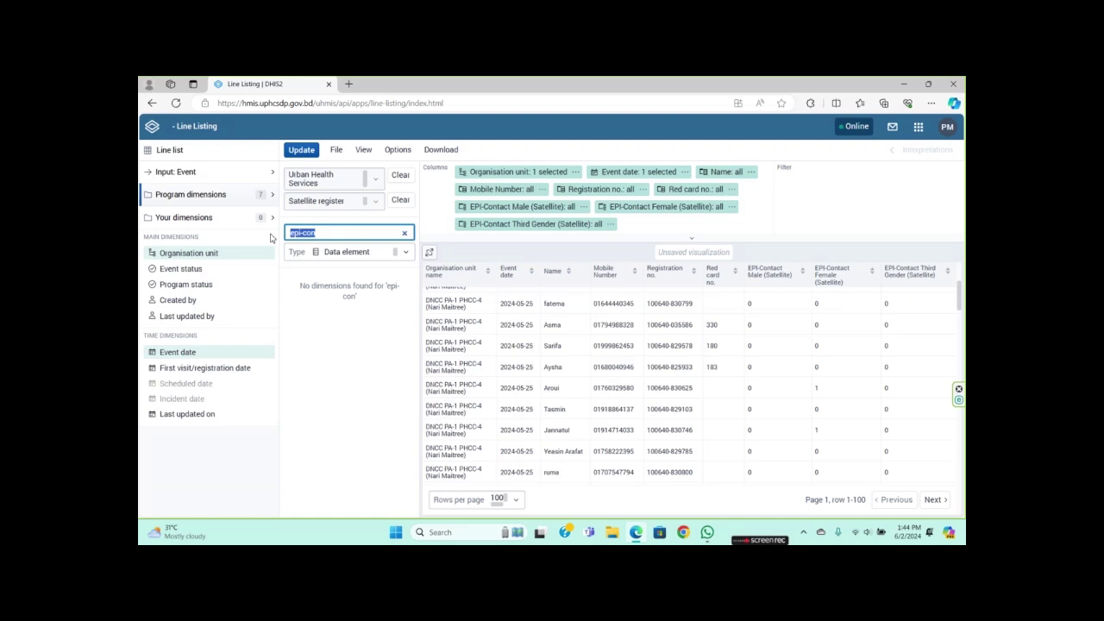
type("epi_")
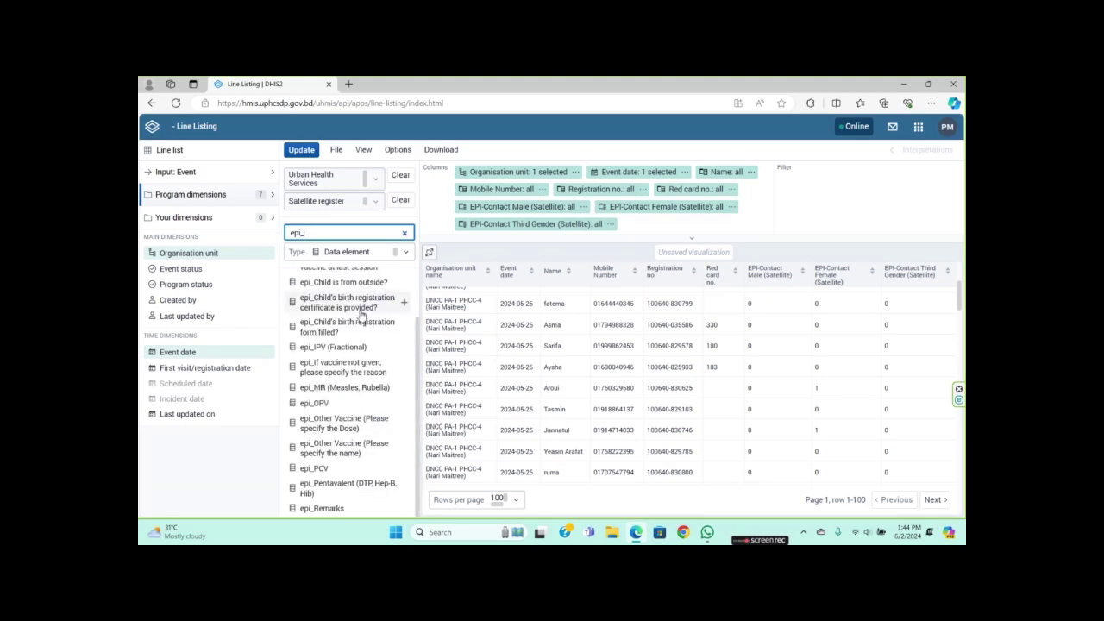
Add the epi_BCG, epi_IPV (Fractional), epi_MR (Measles, Rubella), epi_OPV, epi_PCV and epi_Pentavalent (DTP, Hep-B, Hib) data elements to the columns
scroll(363, 315, "up", 2)
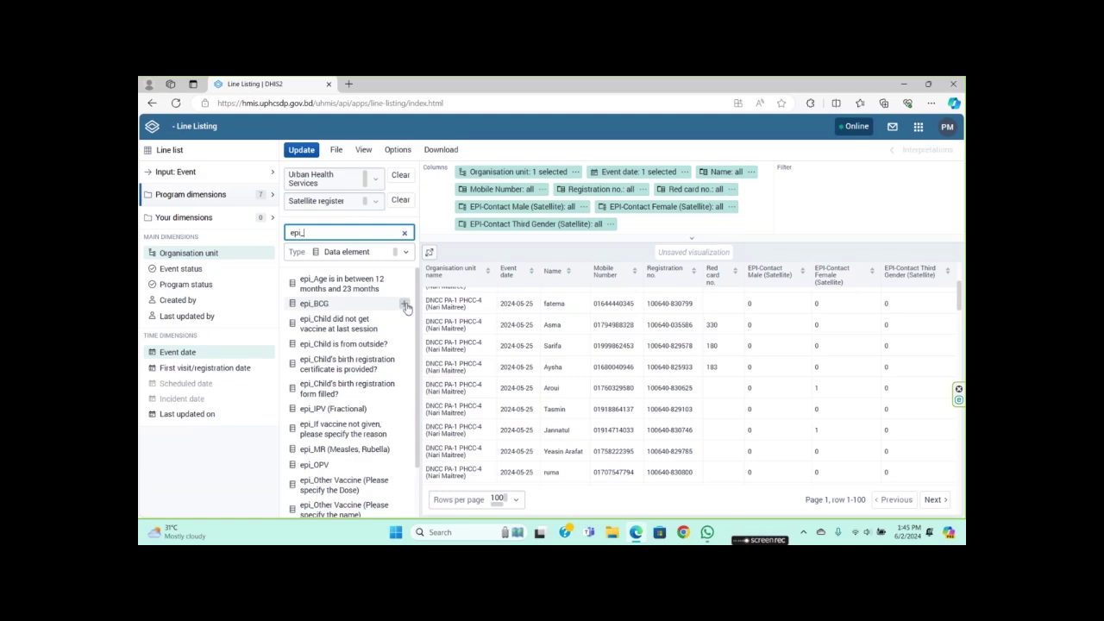
left_click(404, 305)
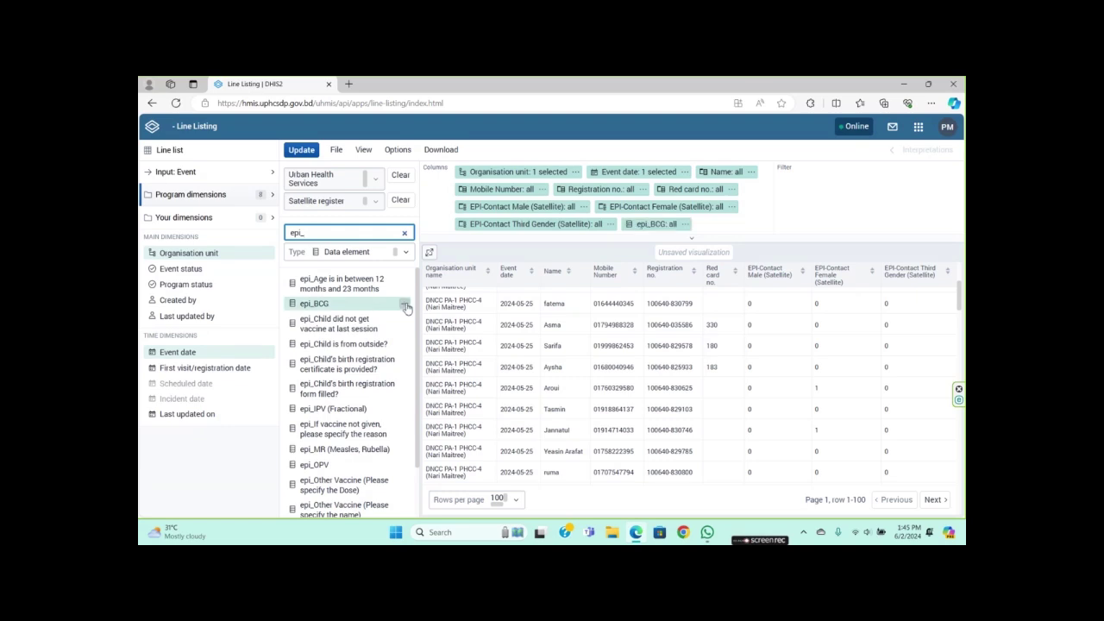
left_click(405, 410)
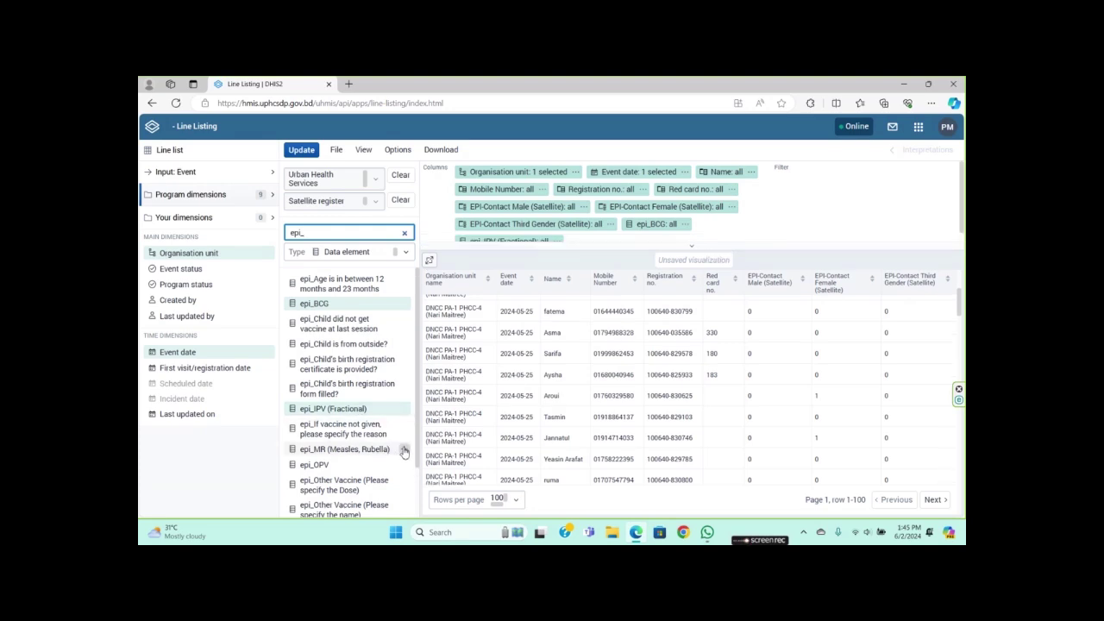
left_click(404, 450)
left_click(405, 465)
scroll(397, 448, "down", 1)
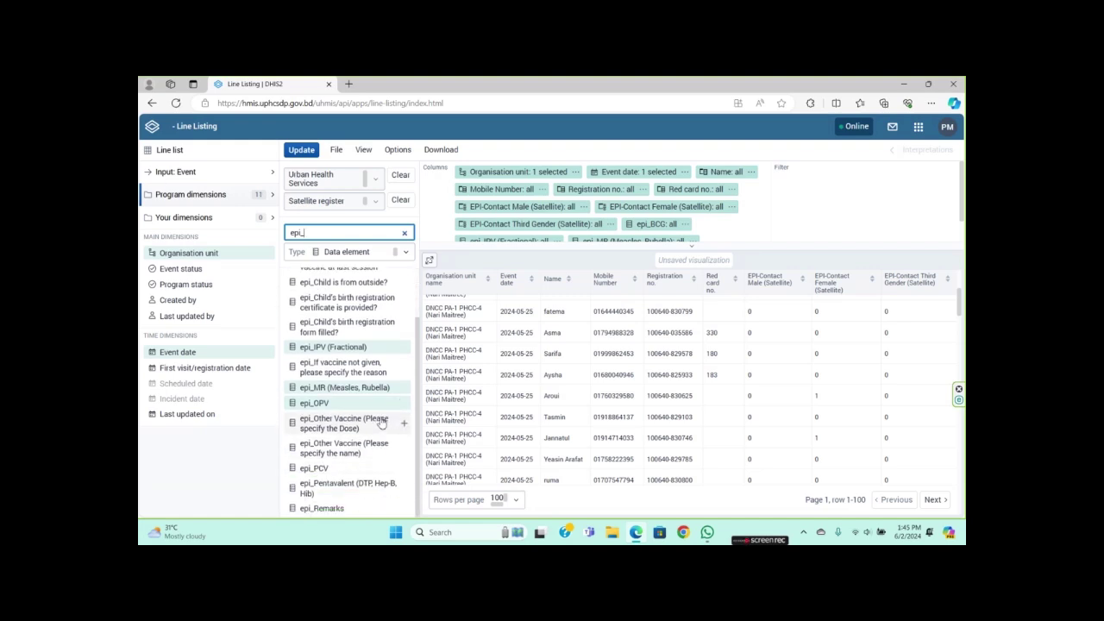
left_click(405, 469)
left_click(404, 490)
Add both epi_Other Vaccine data elements, for the dose and the name, to the columns and update the line list
left_click(691, 250)
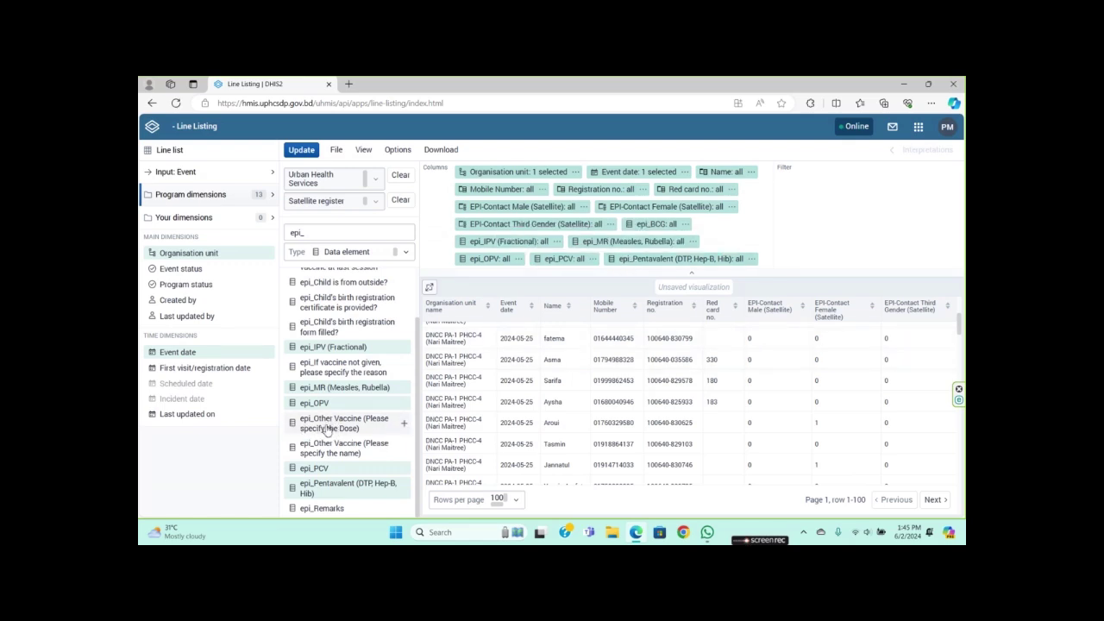
left_click(406, 426)
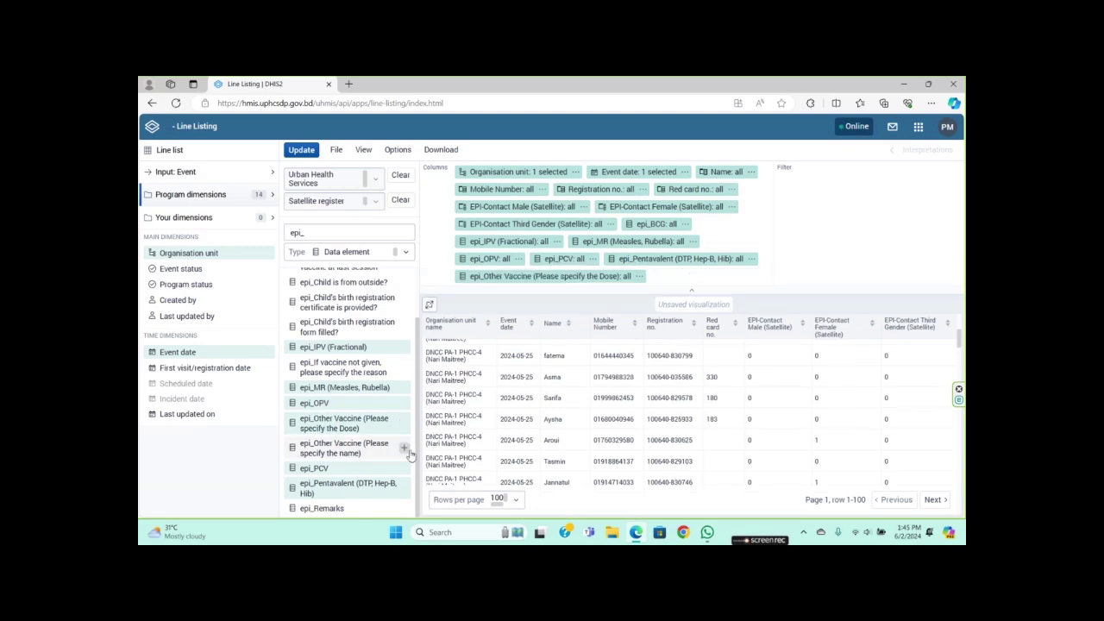
left_click(403, 450)
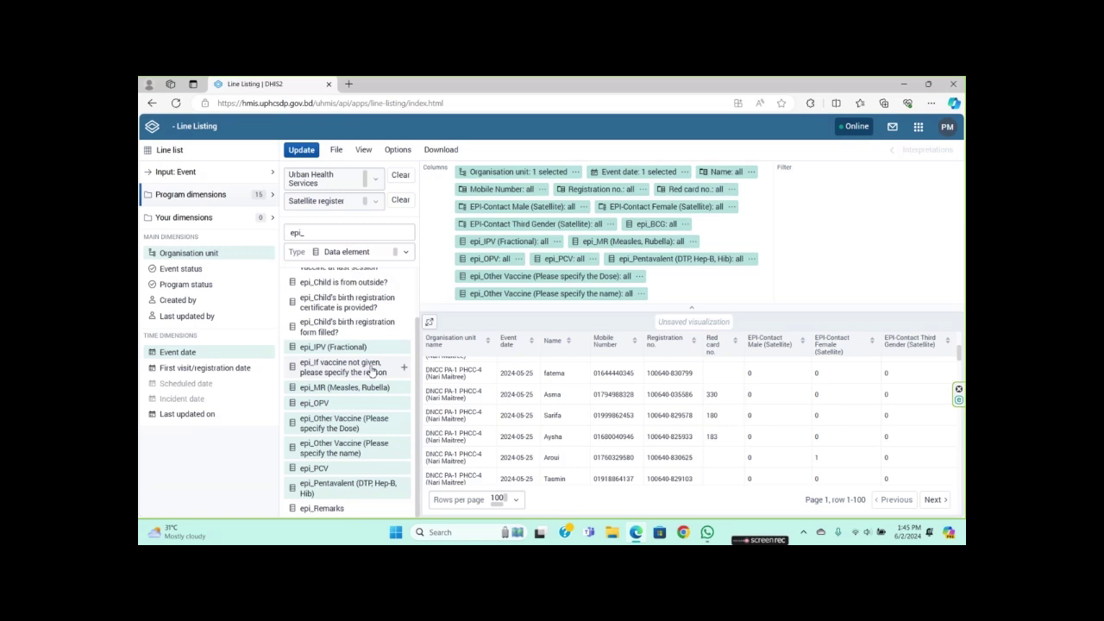
scroll(358, 367, "up", 1)
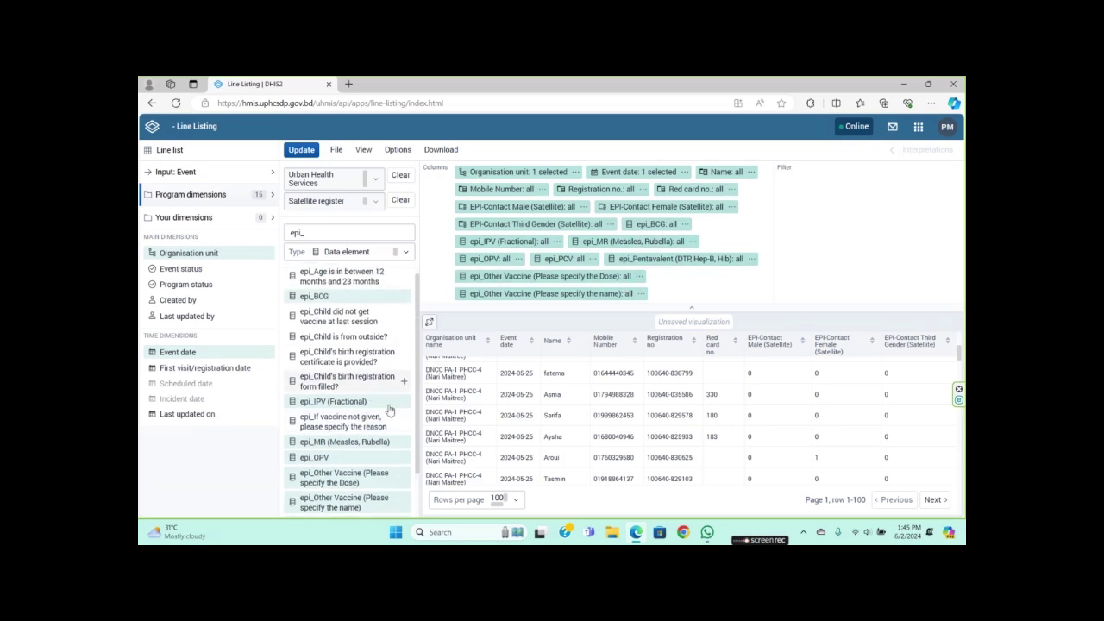
scroll(341, 320, "up", 1)
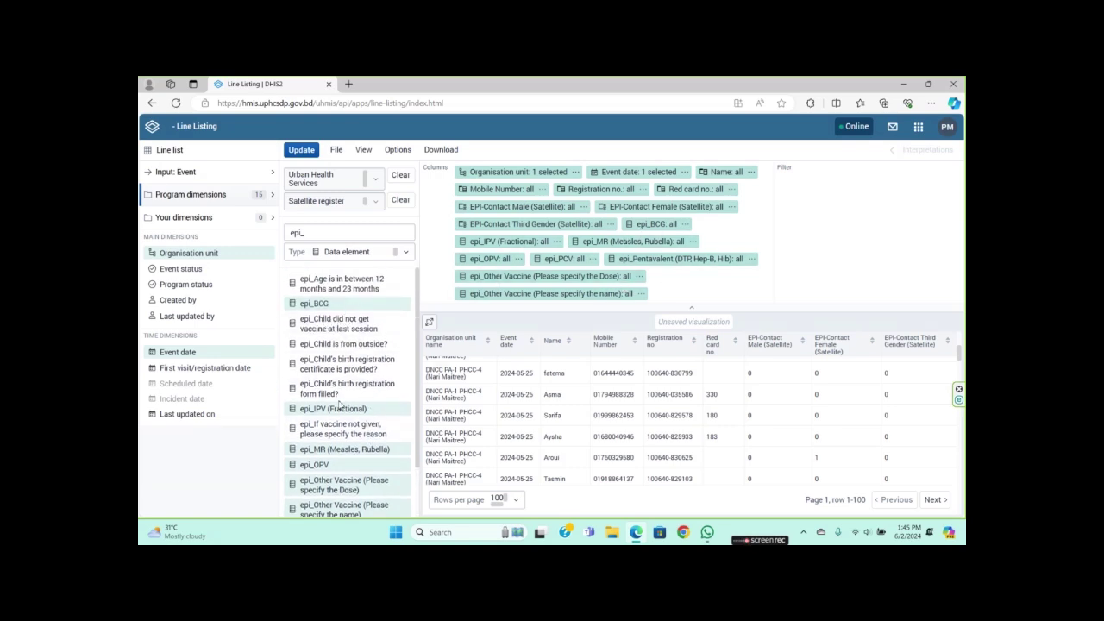
scroll(345, 414, "down", 2)
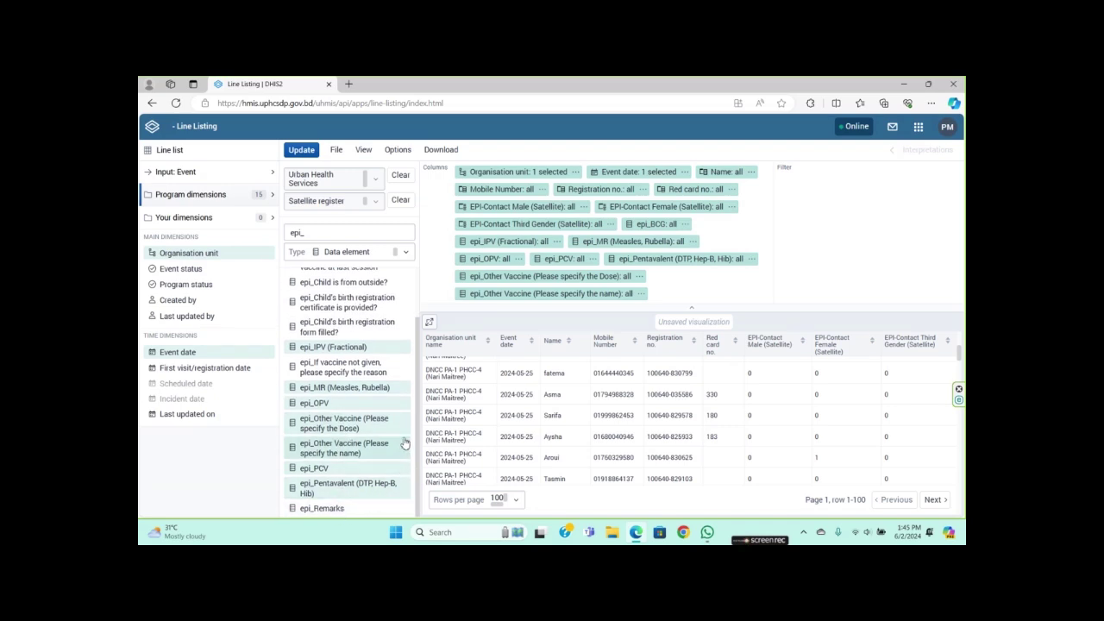
left_click(642, 294)
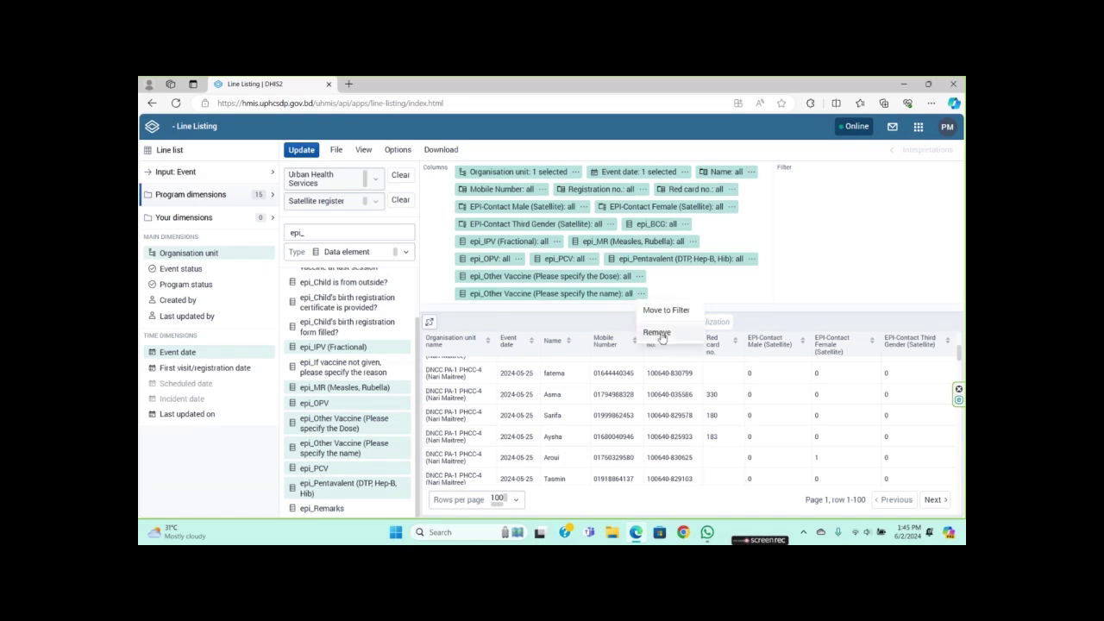
left_click(712, 291)
left_click(303, 151)
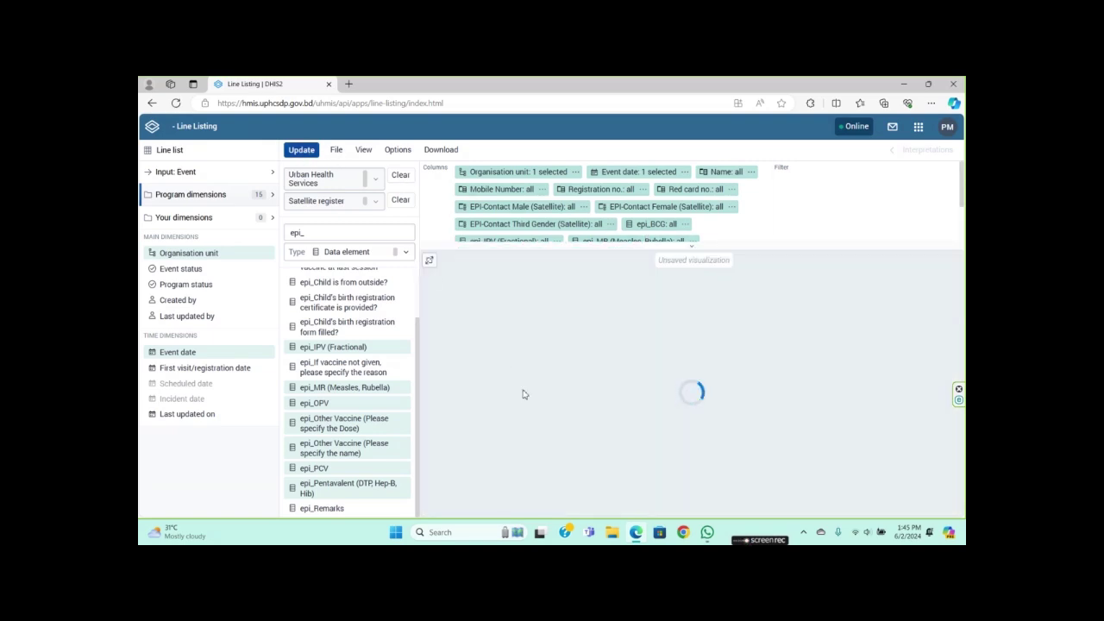
Review the added vaccine columns across the table and collapse the program dimensions list to widen it
left_click_drag(766, 517, 719, 517)
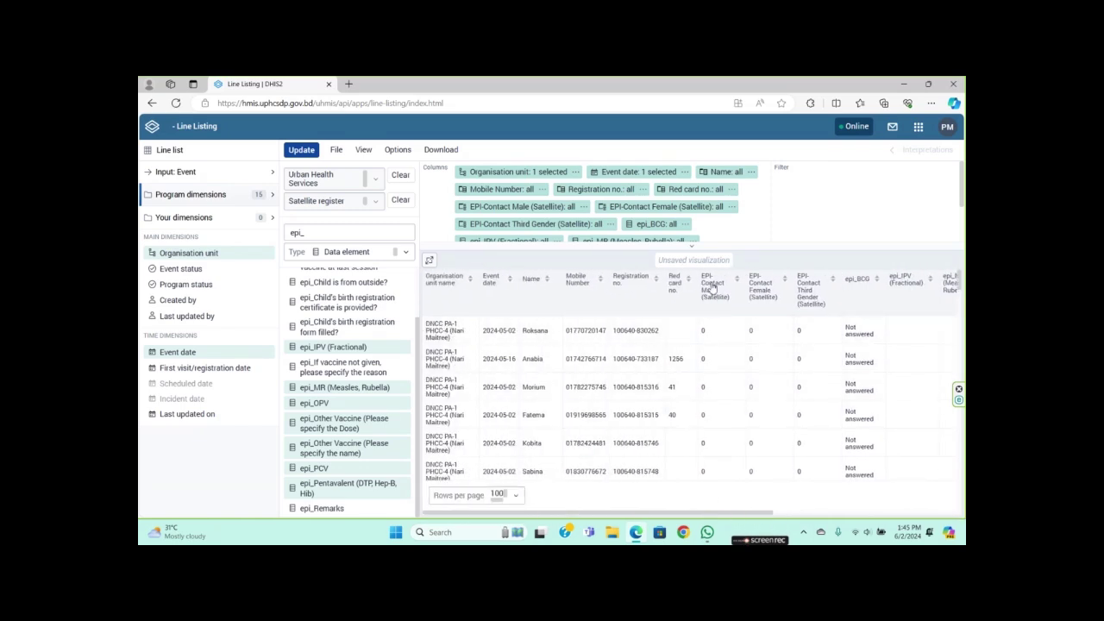
left_click_drag(772, 517, 957, 516)
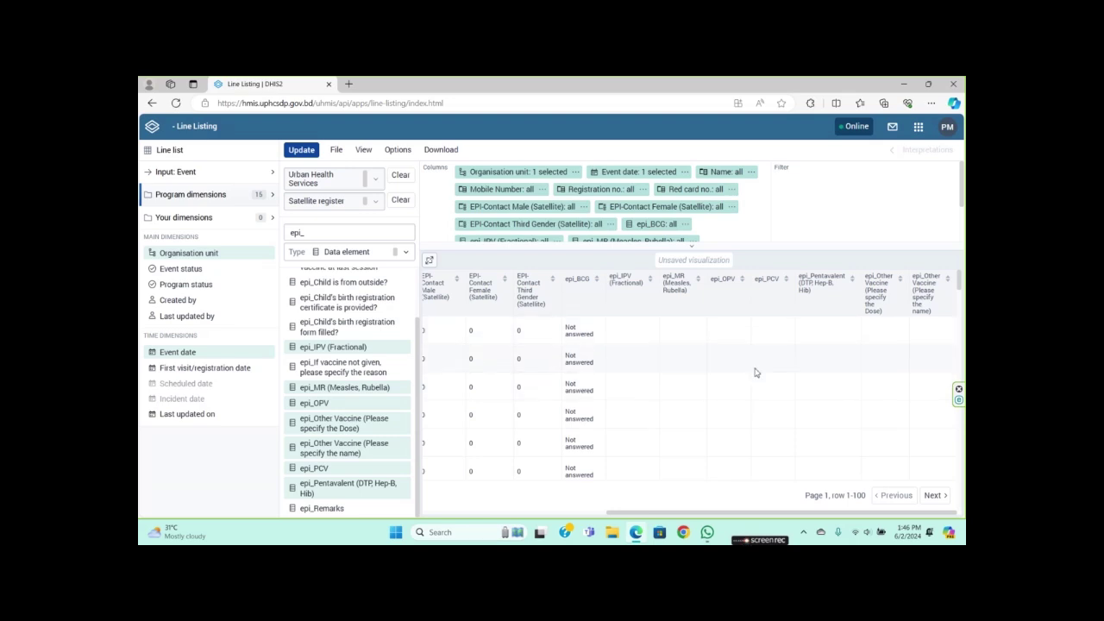
left_click(196, 197)
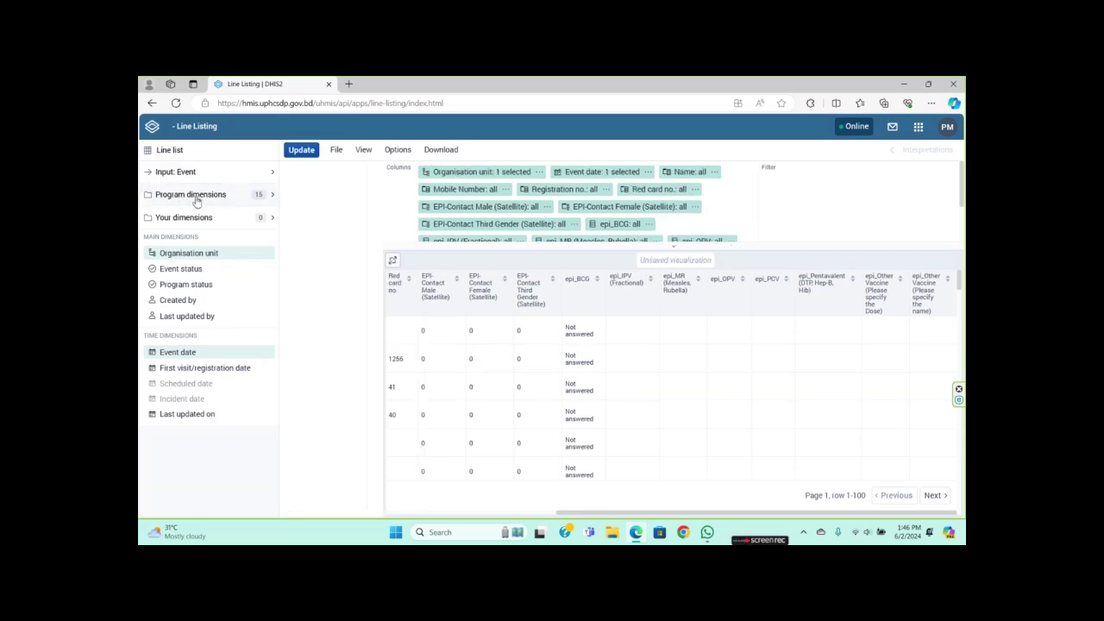
left_click_drag(672, 516, 571, 517)
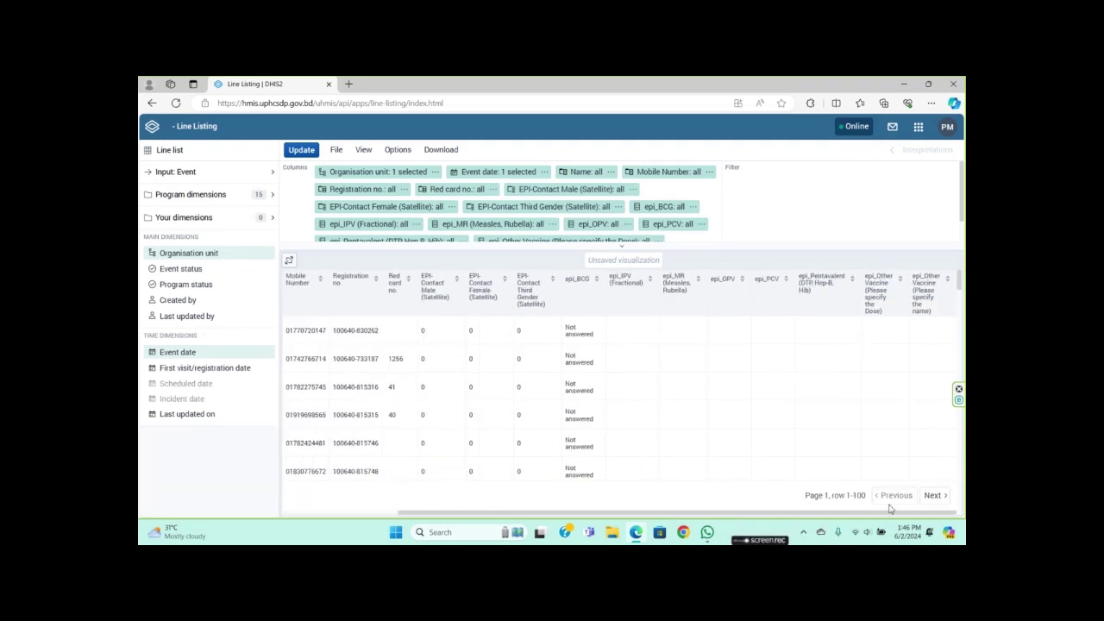
Page through the line list to its last page, examining the EPI-Contact and vaccine dose columns
left_click(933, 498)
left_click(934, 496)
left_click(935, 496)
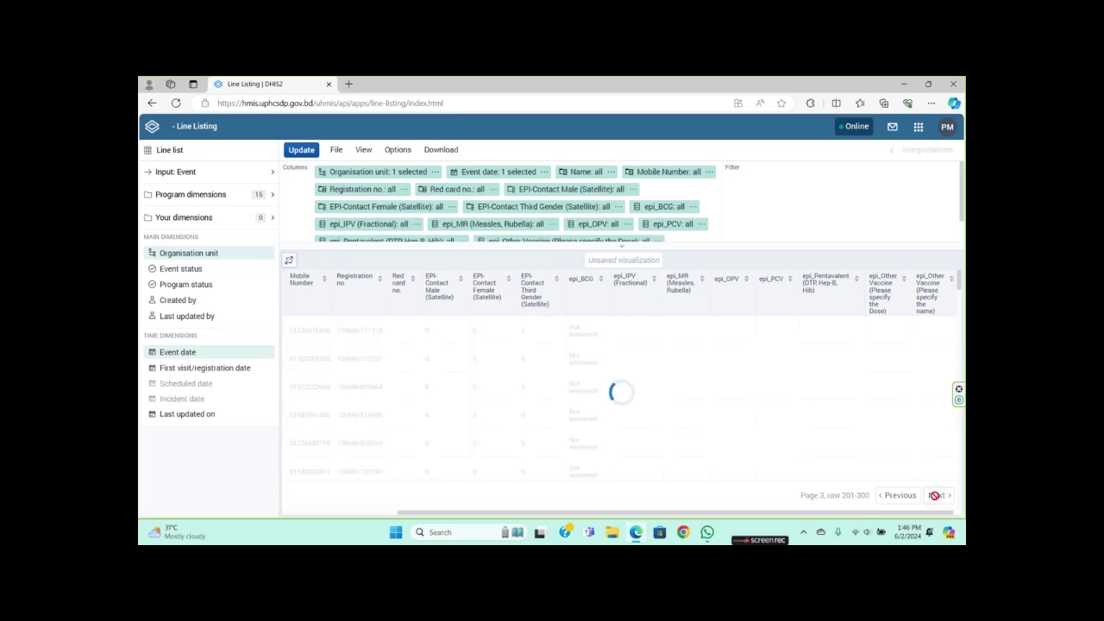
left_click(934, 496)
left_click(937, 496)
left_click(940, 498)
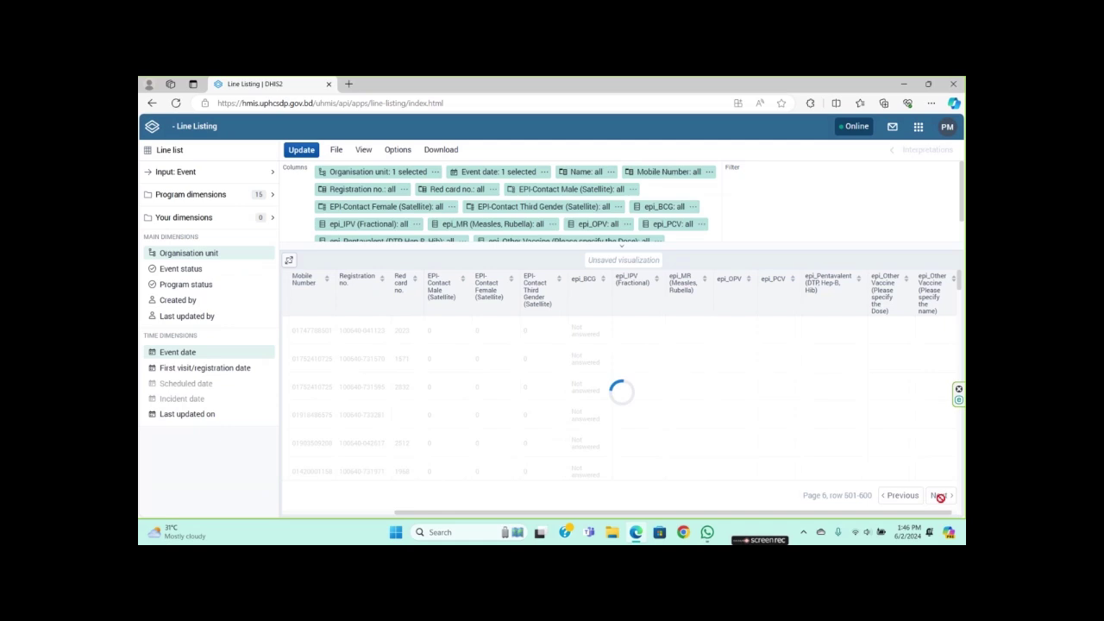
left_click(940, 497)
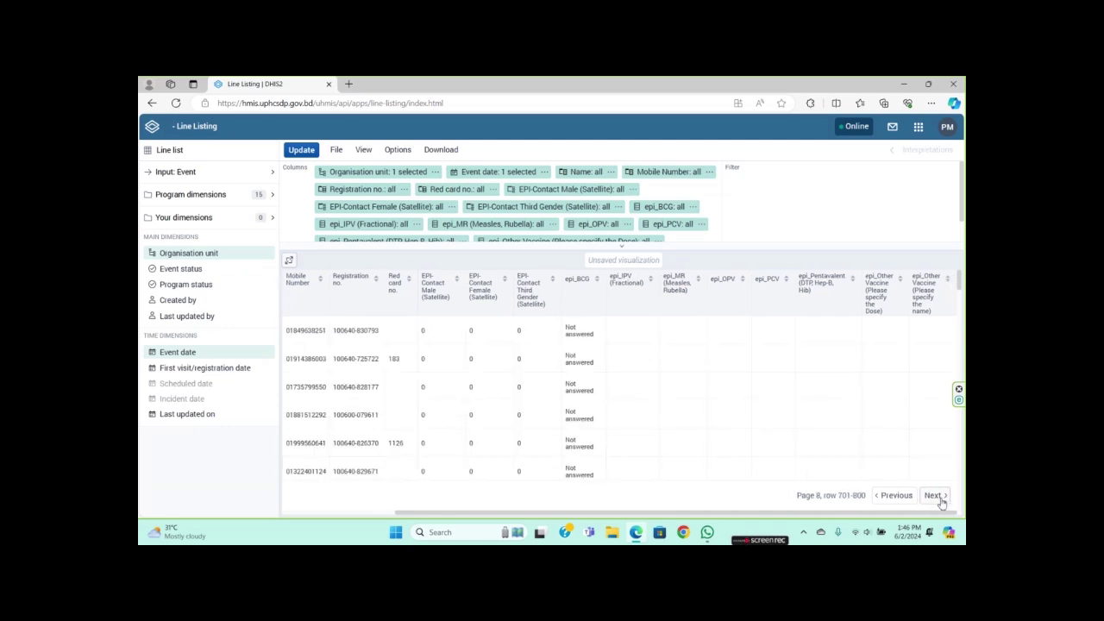
left_click(938, 497)
left_click(938, 497)
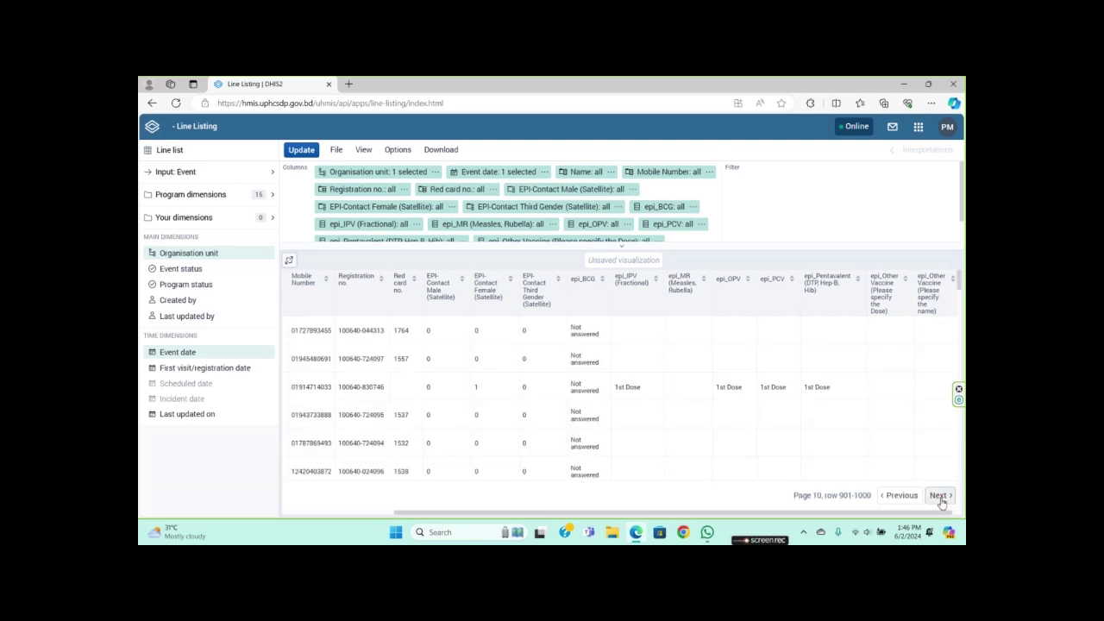
left_click(938, 497)
left_click(939, 496)
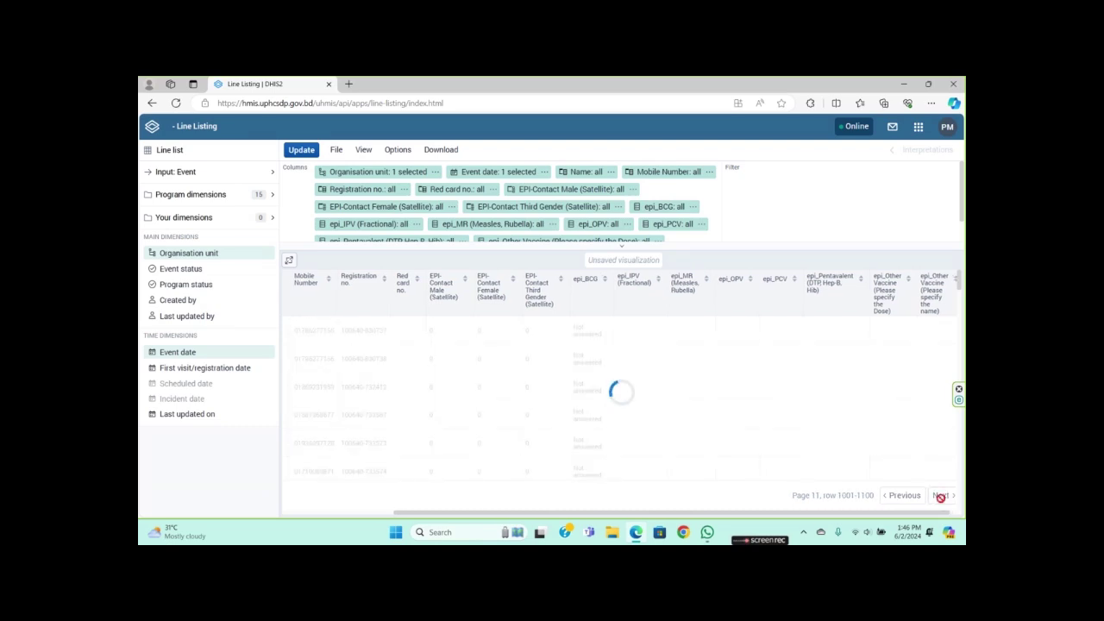
left_click(939, 496)
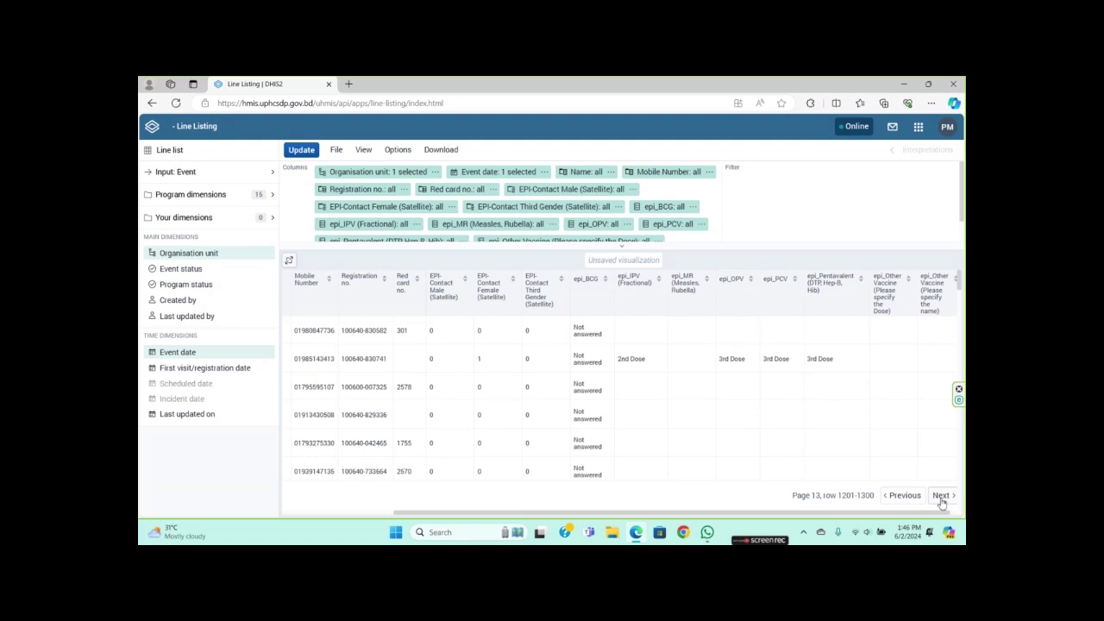
left_click(940, 497)
left_click(941, 498)
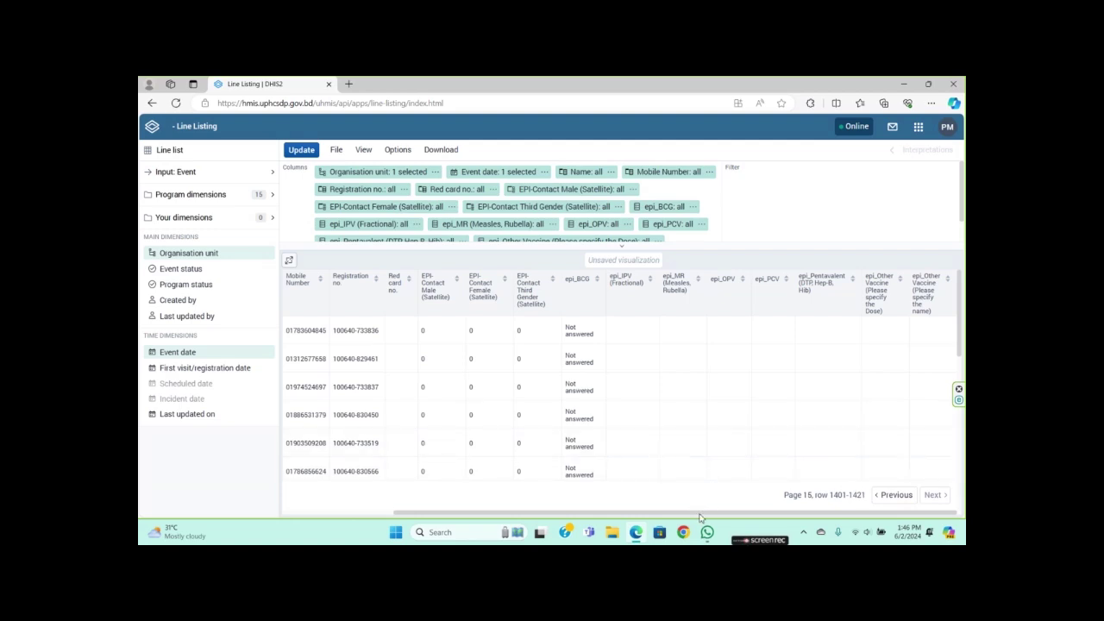
left_click_drag(703, 513, 533, 513)
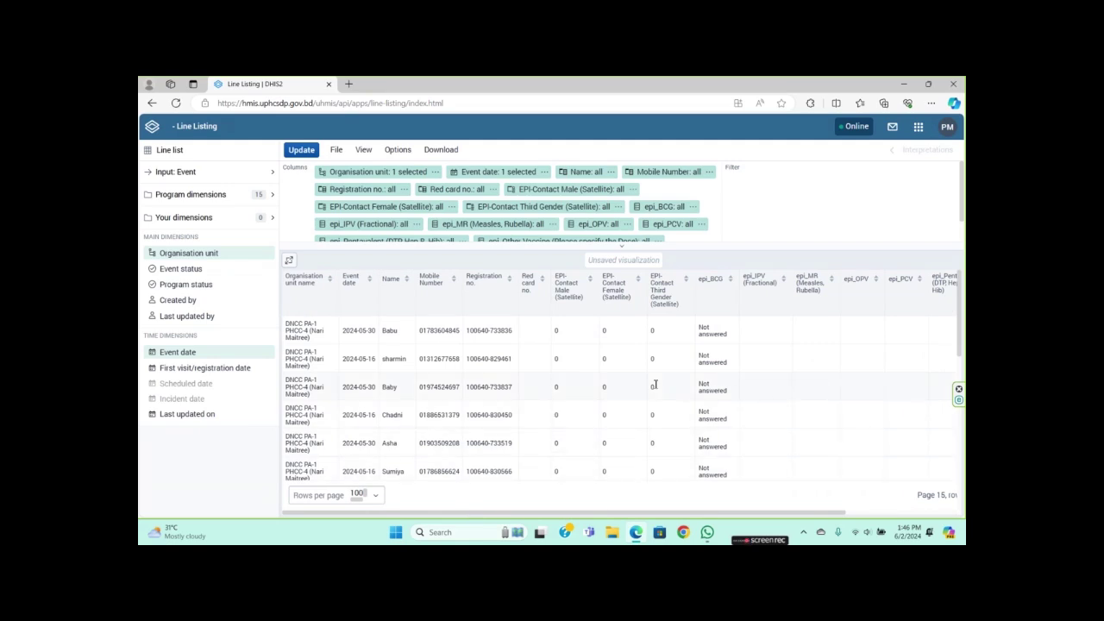
Add an equal to (=) 1 condition to EPI-Contact Male (Satellite) and review the updated rows across the vaccine columns
left_click(623, 250)
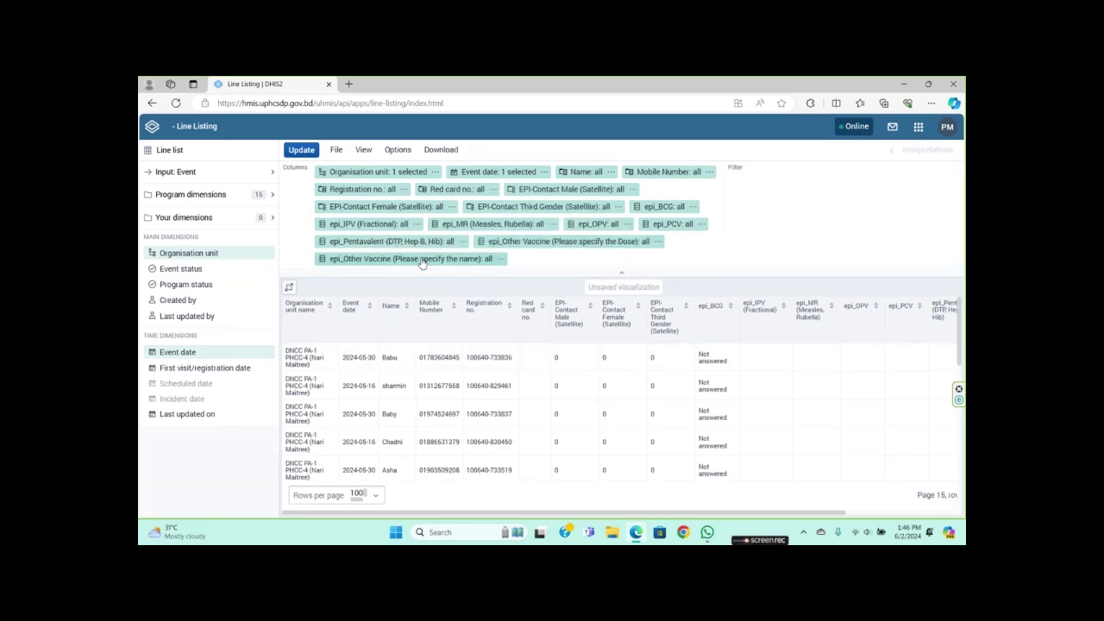
left_click(553, 193)
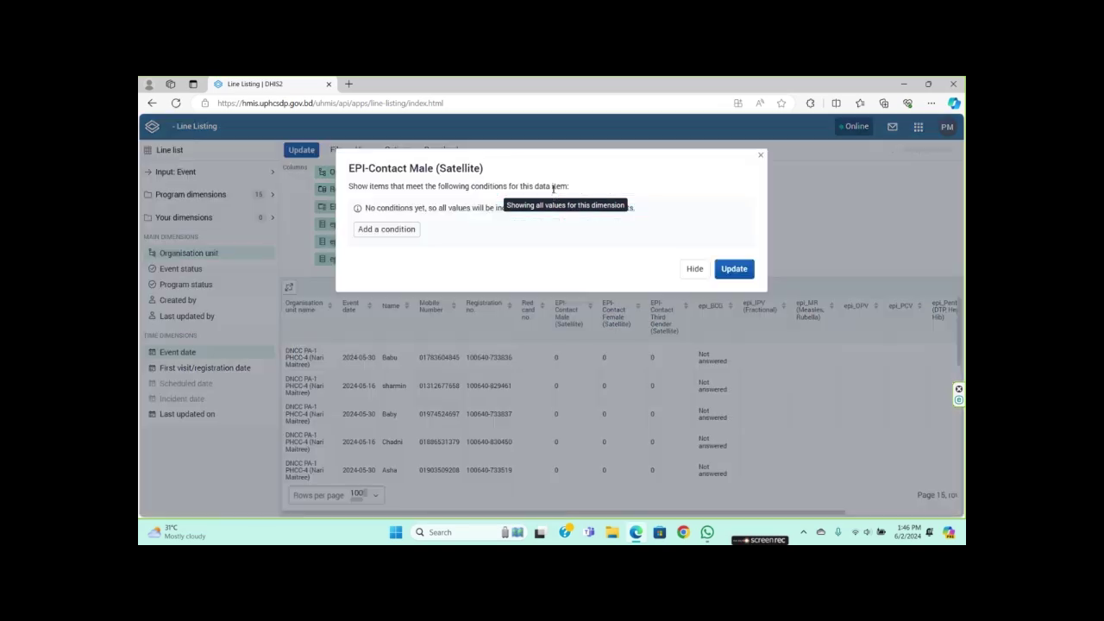
left_click(375, 237)
left_click(447, 216)
left_click(404, 230)
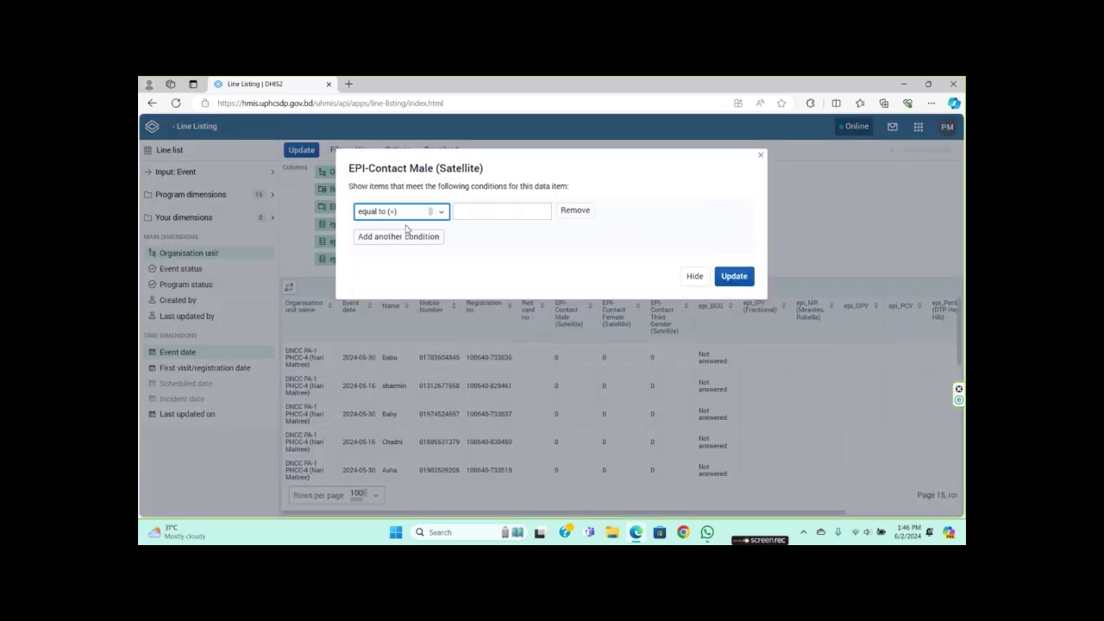
left_click(480, 215)
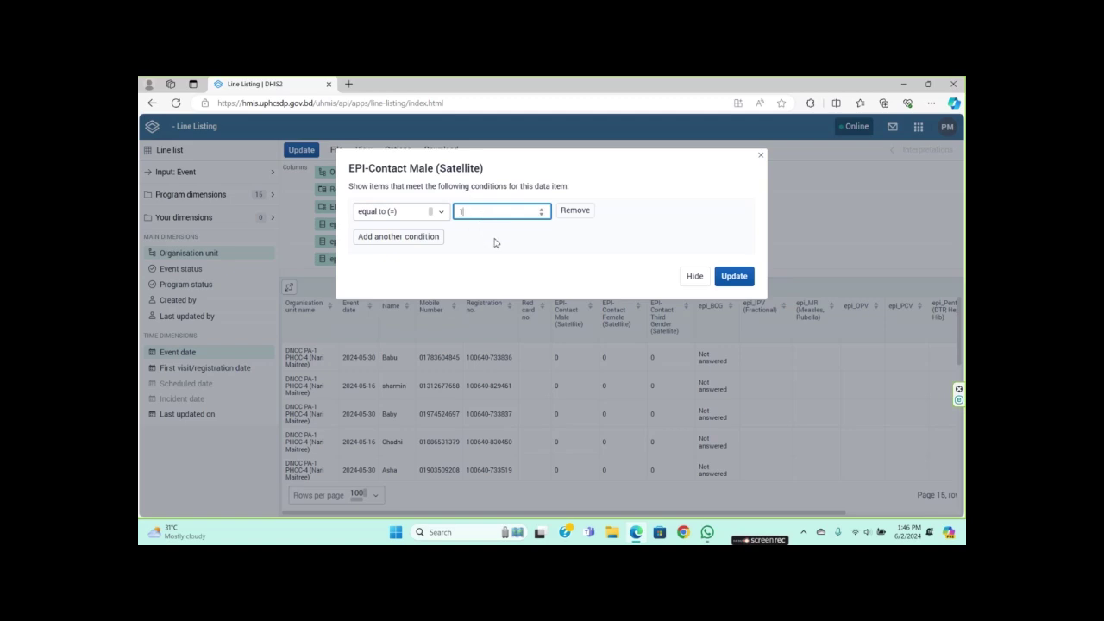
left_click(727, 277)
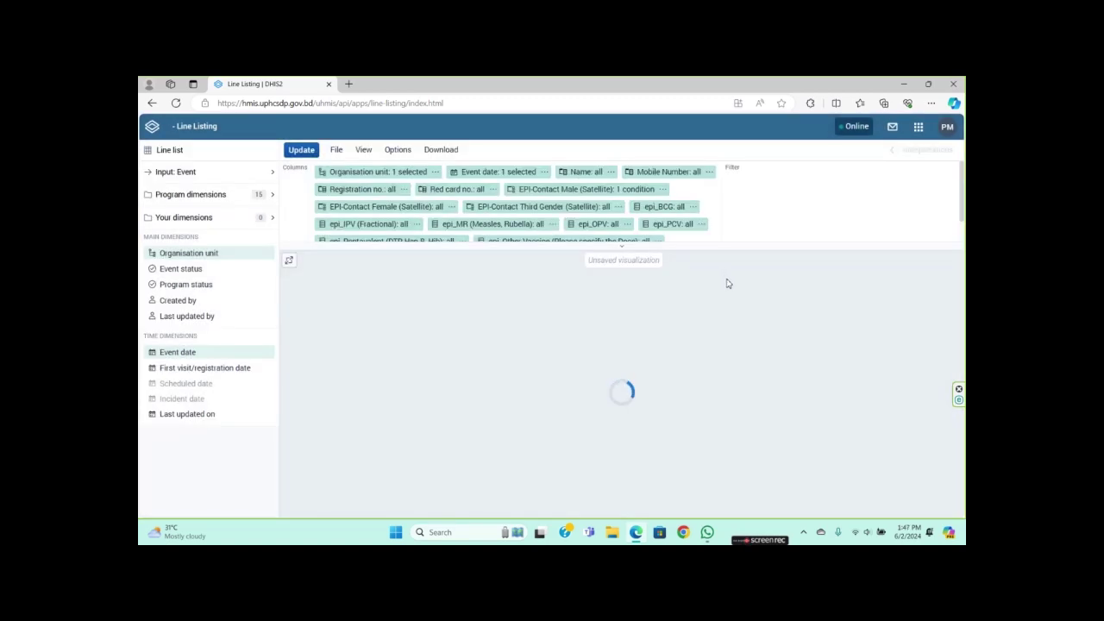
scroll(843, 396, "down", 3)
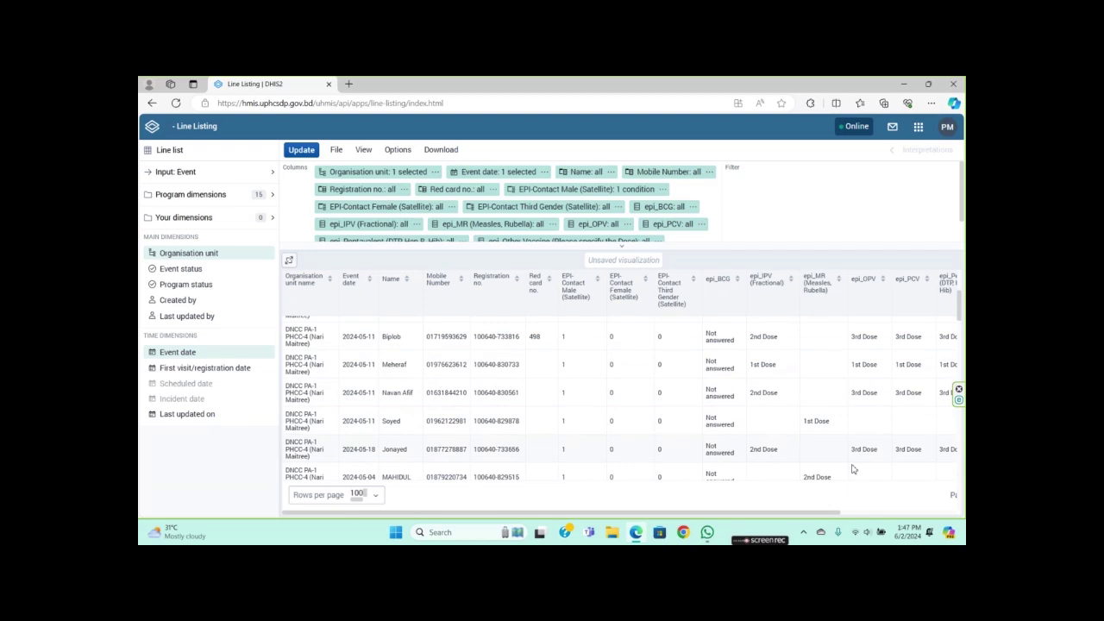
left_click_drag(826, 513, 948, 513)
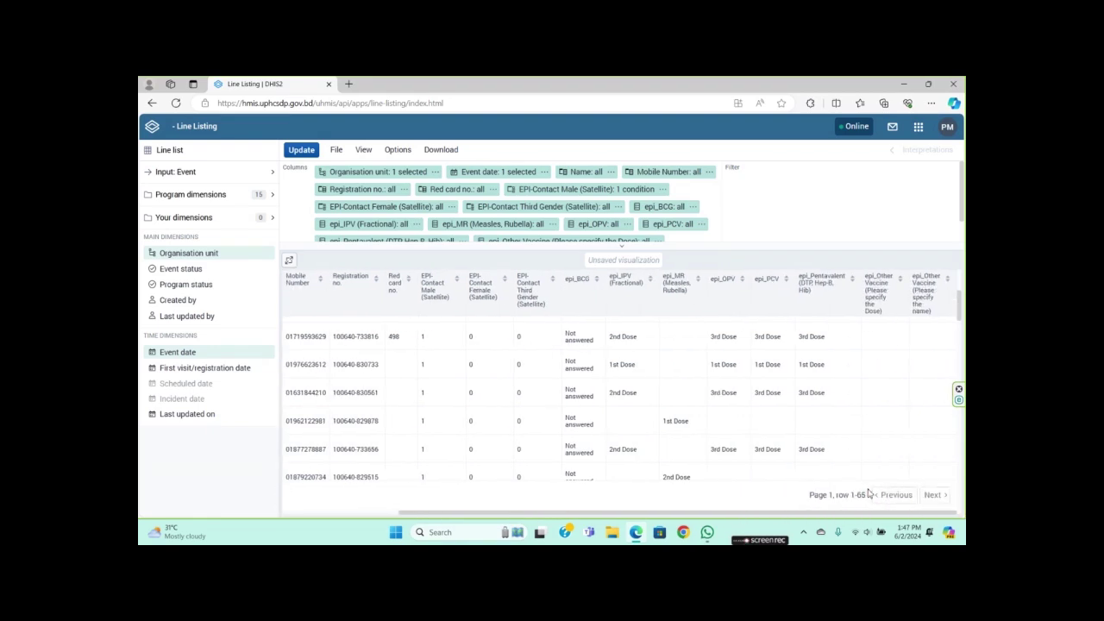
left_click_drag(703, 513, 559, 514)
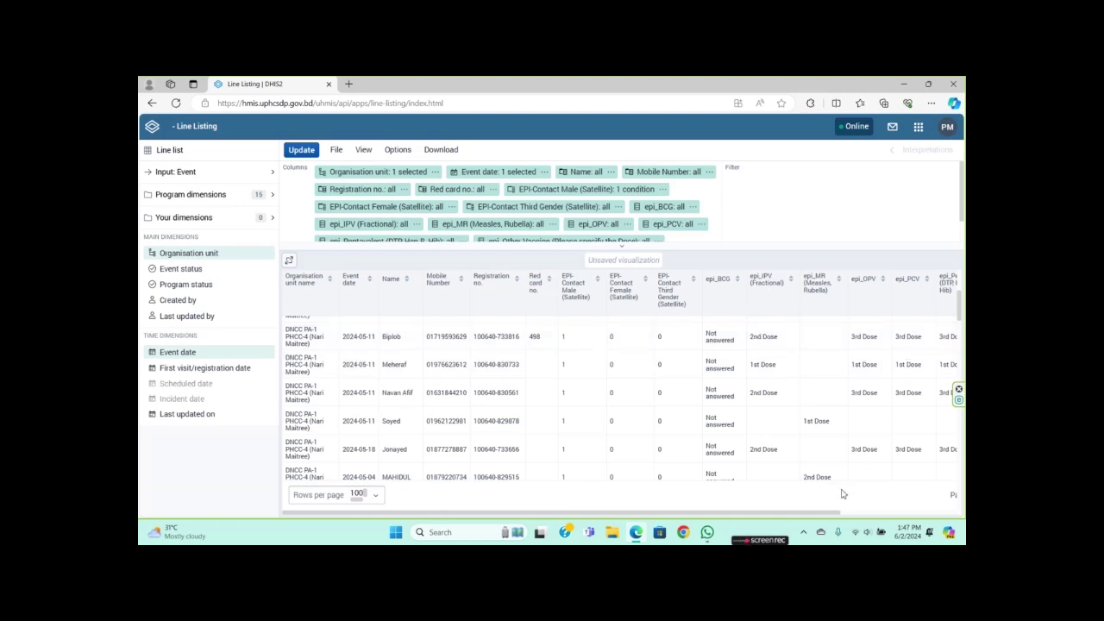
Sort the male EPI contacts line list by epi_BCG and review the BCG answers down the column
left_click_drag(835, 512, 733, 521)
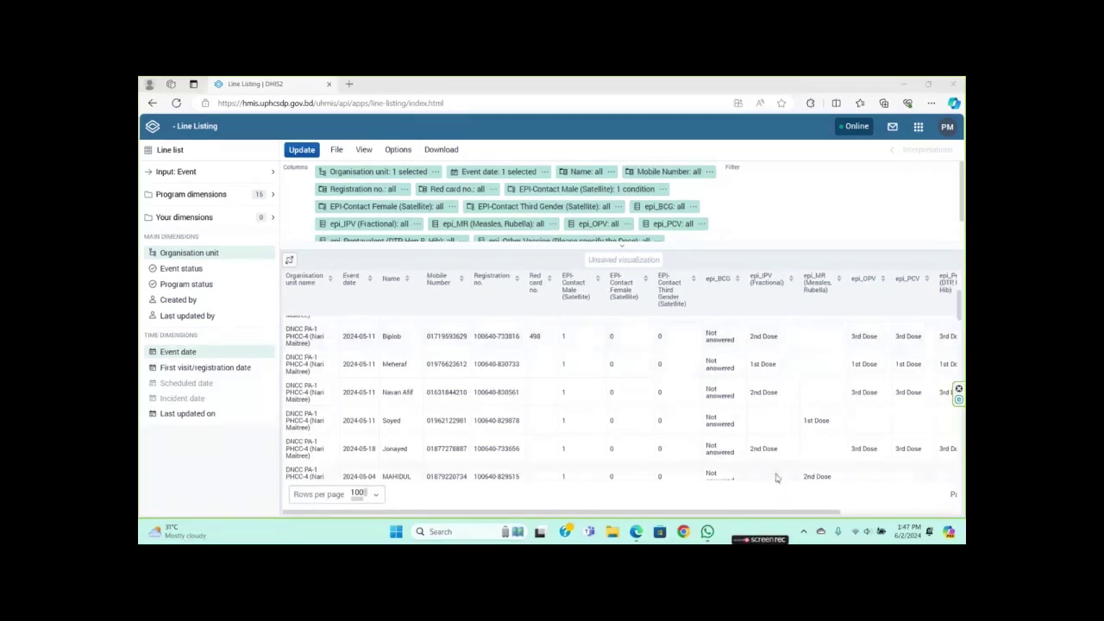
left_click_drag(833, 514, 760, 518)
scroll(583, 359, "up", 2)
scroll(662, 380, "up", 3)
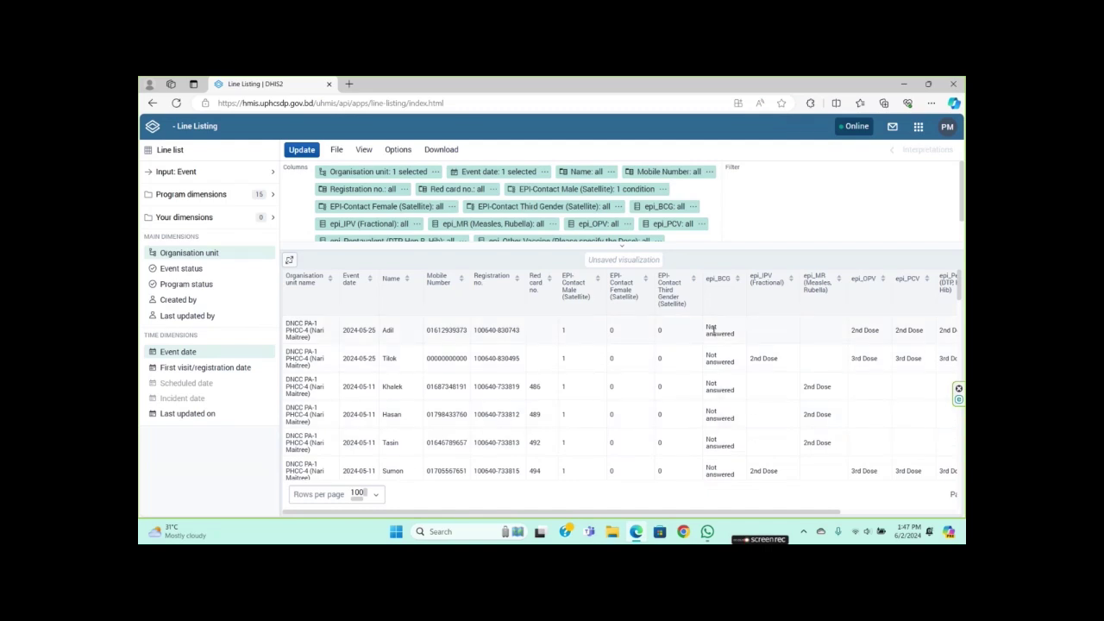
left_click(738, 279)
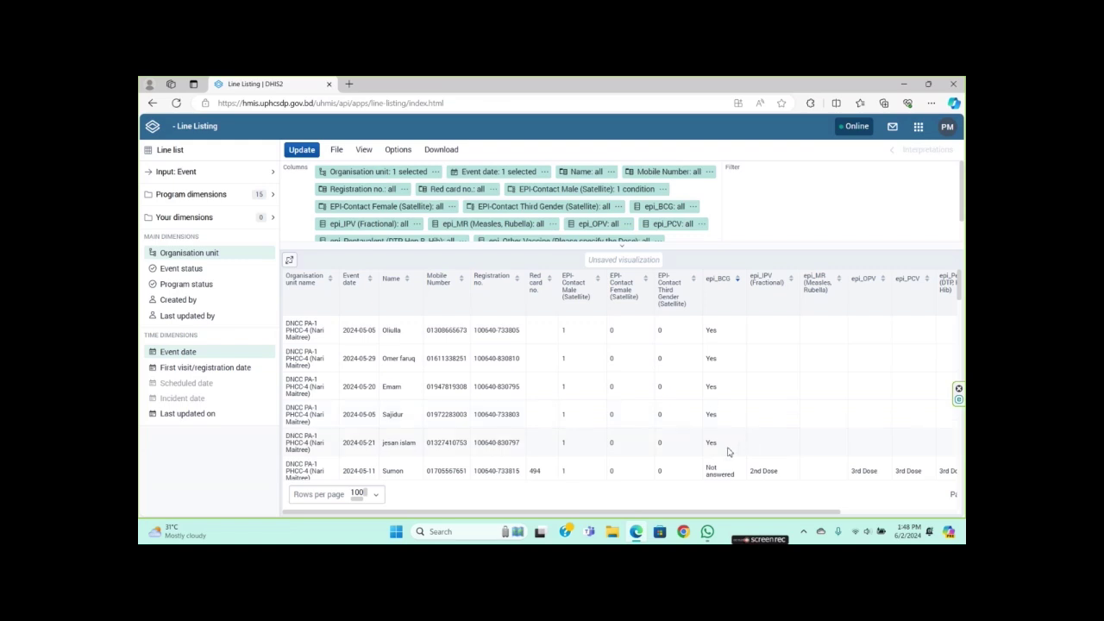
scroll(727, 451, "down", 5)
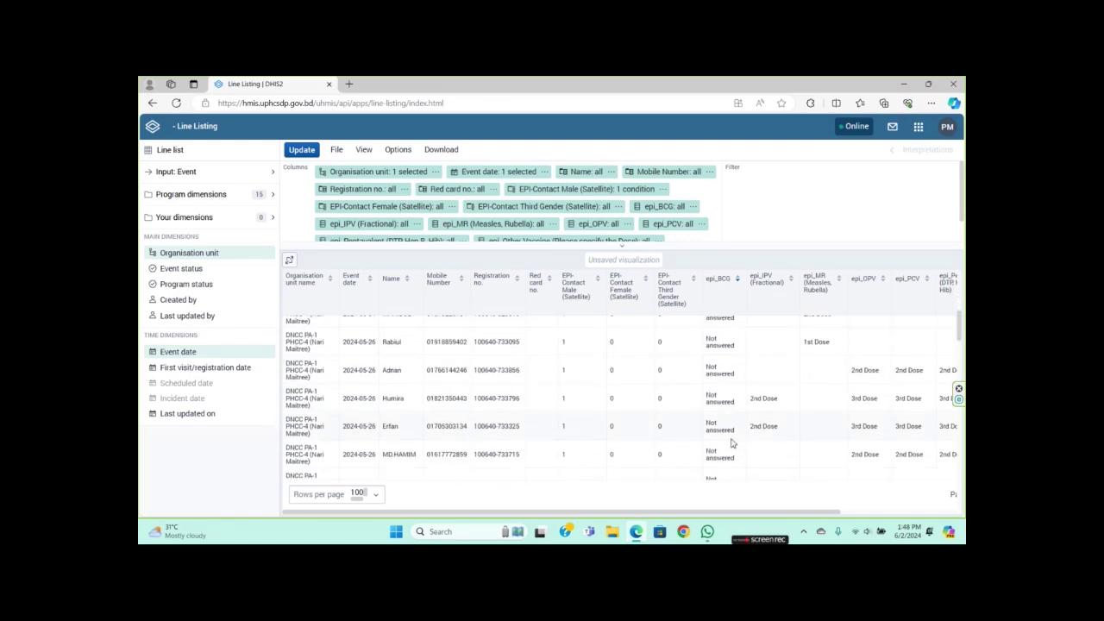
scroll(728, 442, "up", 5)
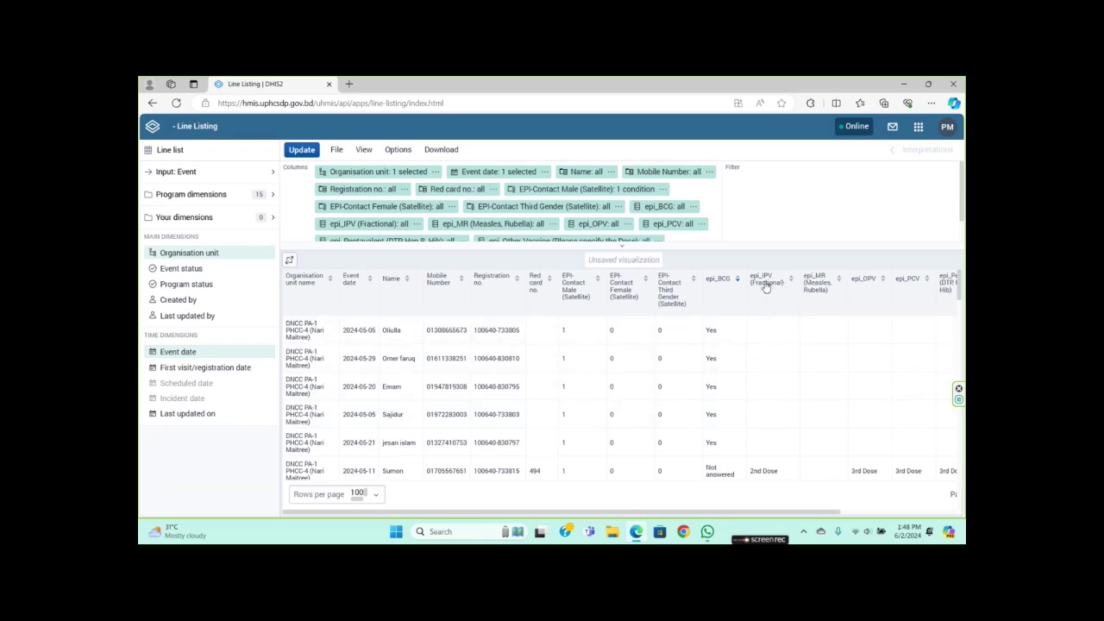
Sort the male EPI contacts by epi_IPV (Fractional) and examine the dose values down to the unanswered rows
left_click(792, 286)
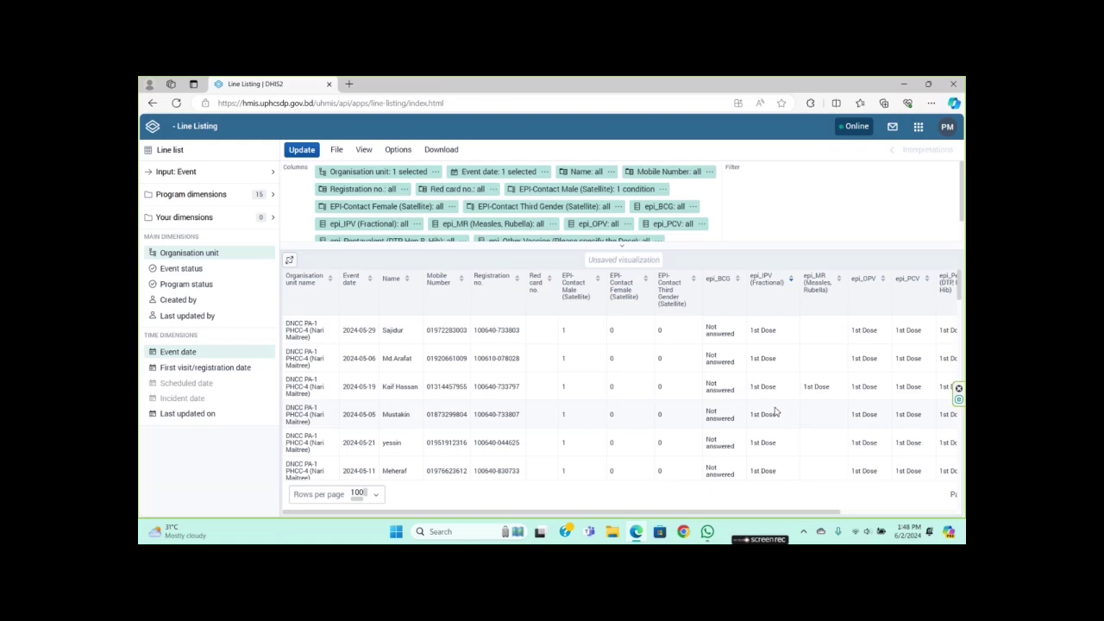
scroll(773, 434, "down", 3)
scroll(769, 422, "down", 3)
scroll(758, 414, "down", 6)
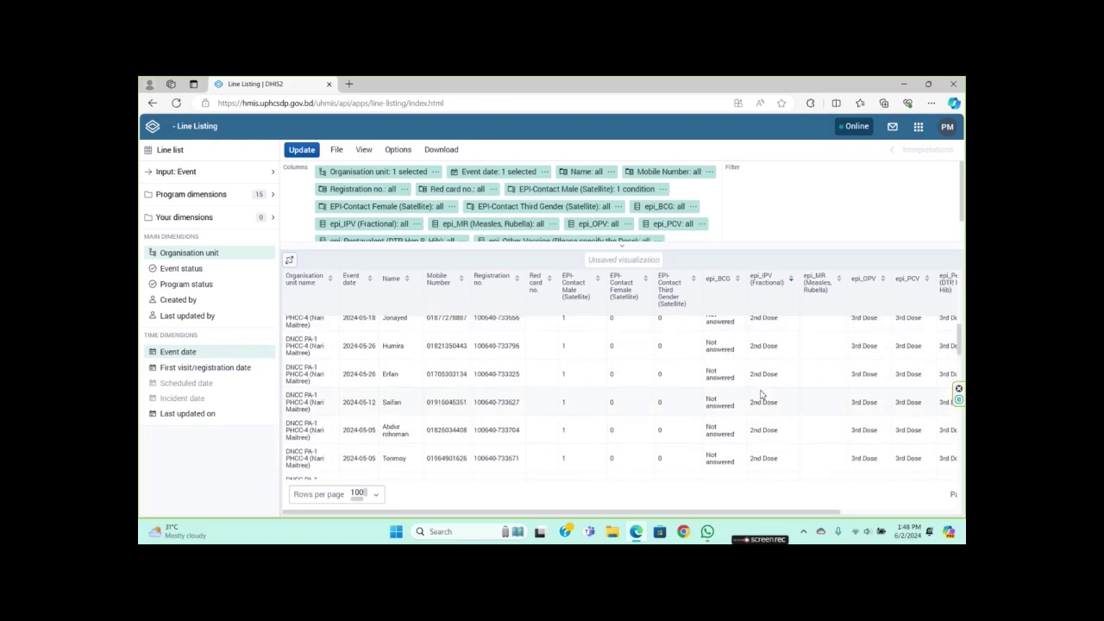
scroll(764, 438, "down", 10)
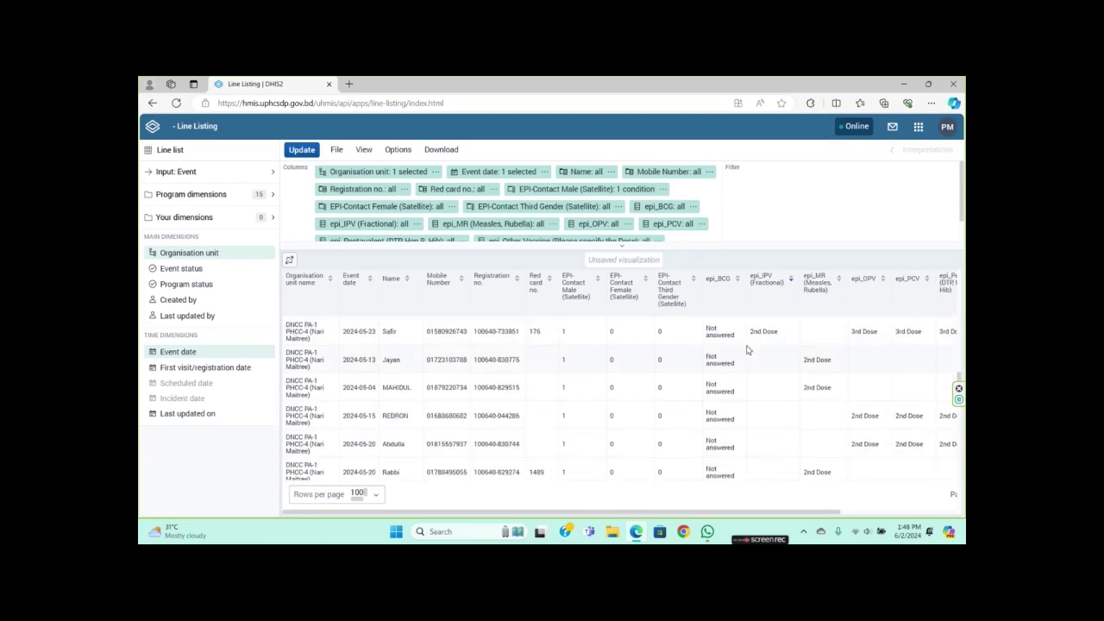
scroll(759, 354, "up", 10)
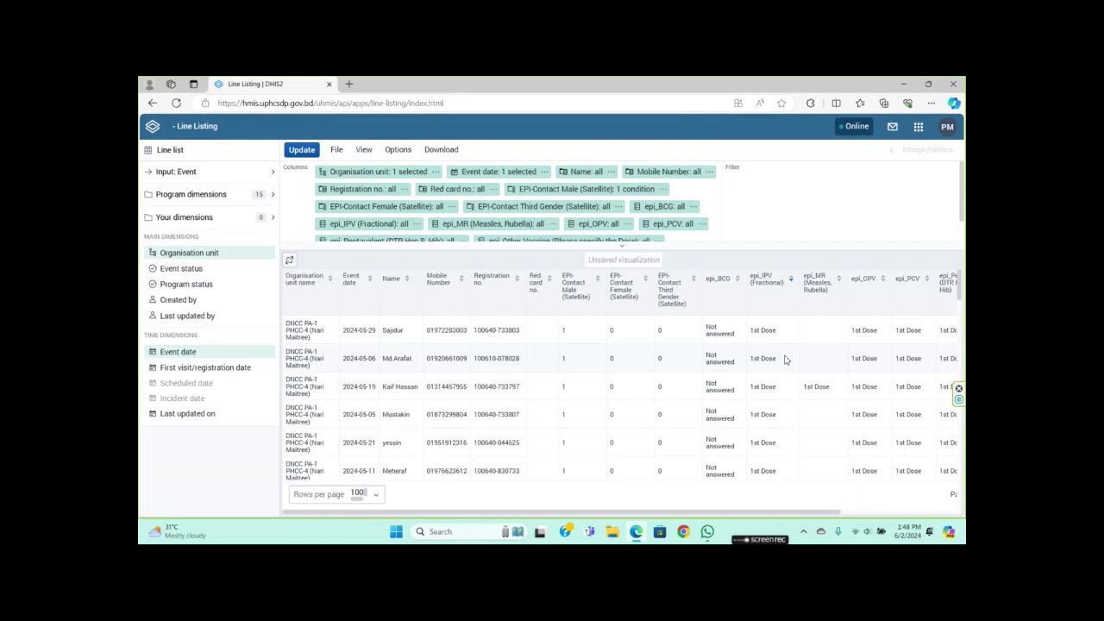
Sort the male EPI contacts by epi_MR (Measles, Rubella) and review the doses recorded in that column
left_click(838, 280)
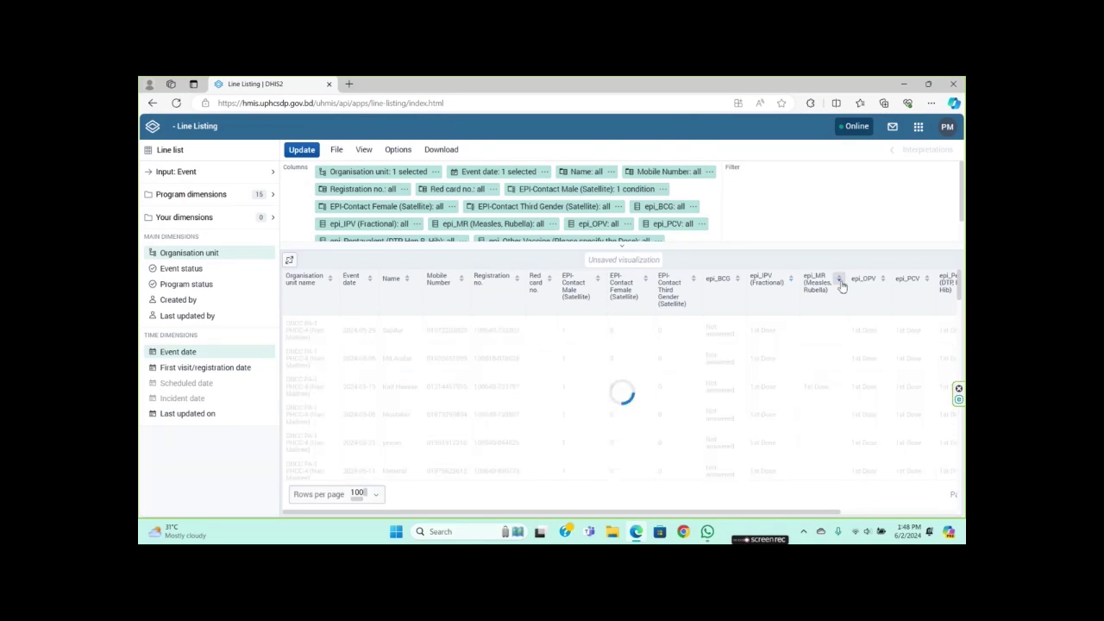
scroll(816, 387, "down", 15)
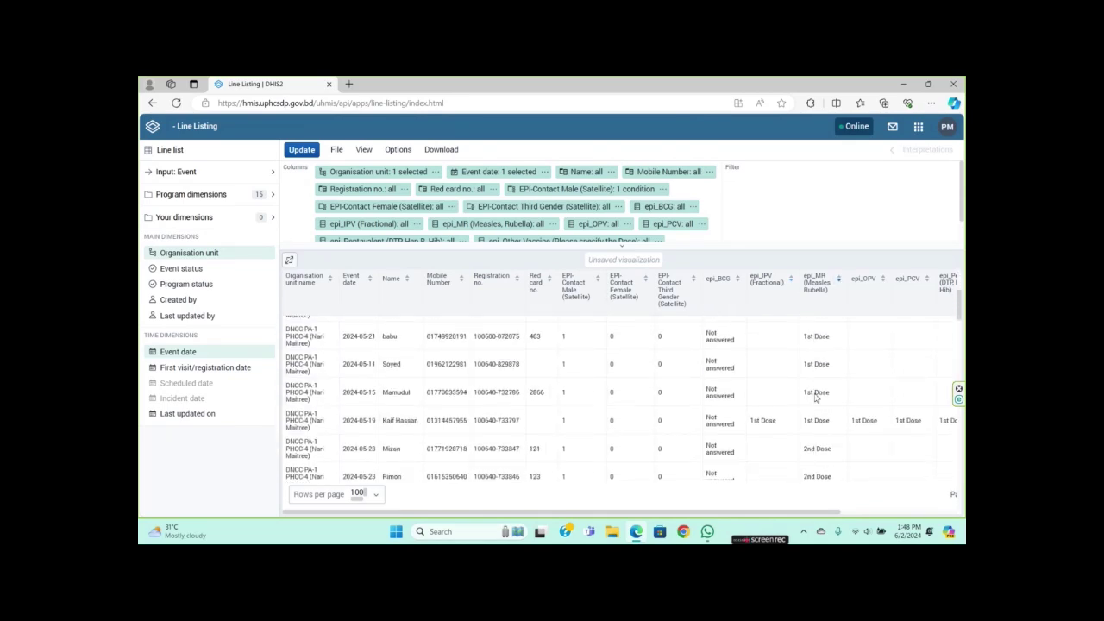
scroll(816, 416, "down", 5)
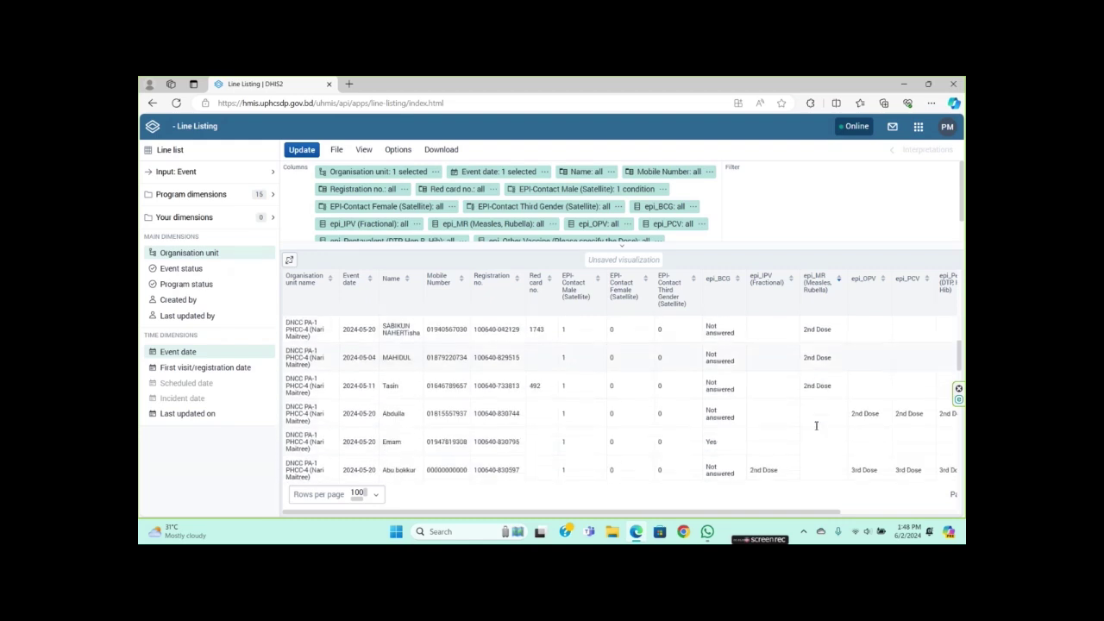
scroll(816, 423, "up", 20)
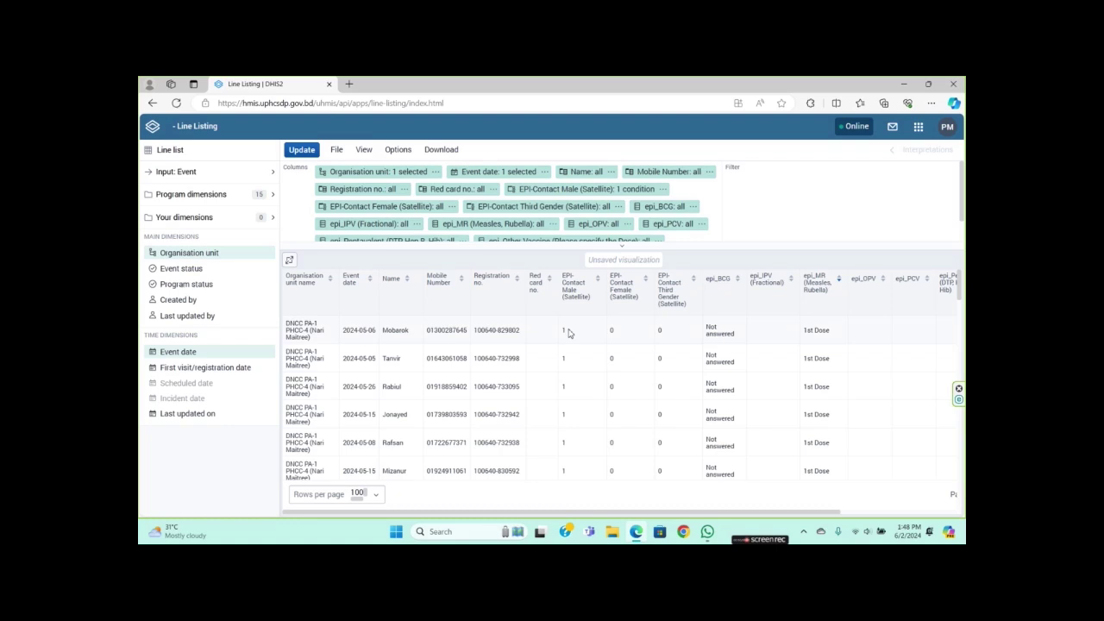
Sort the male EPI contacts by epi_OPV and examine the OPV doses down the column
left_click(884, 289)
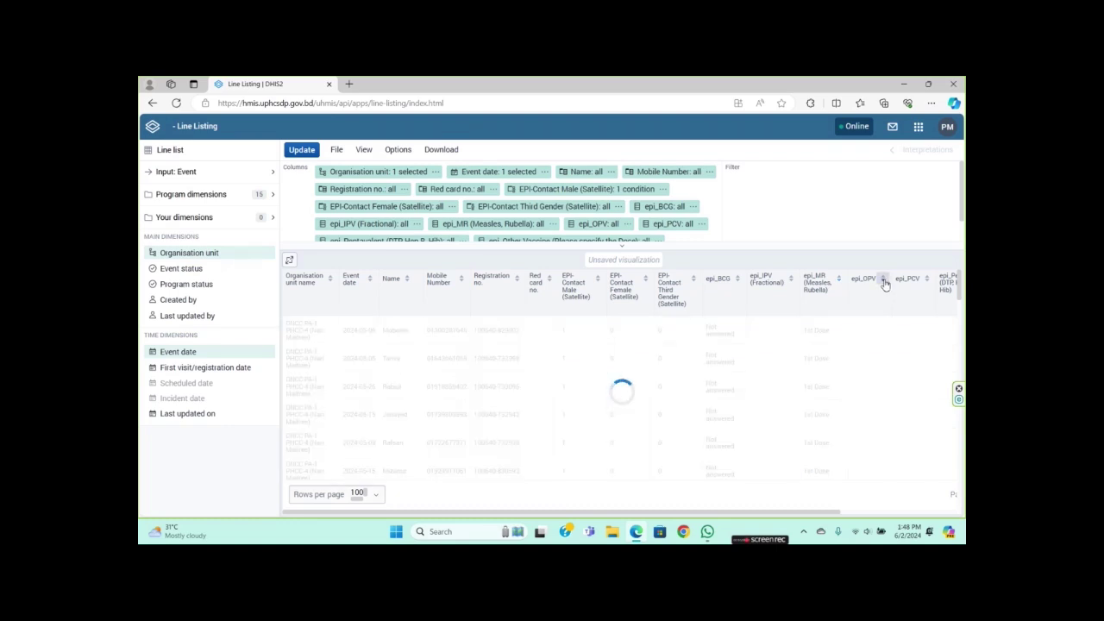
scroll(874, 334, "down", 15)
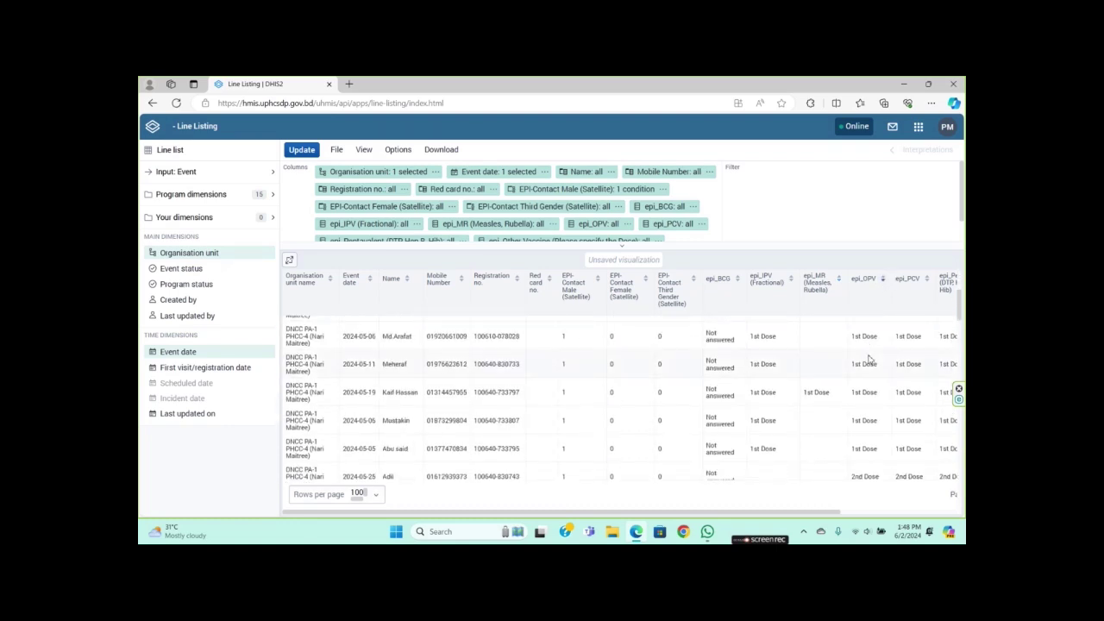
scroll(867, 395, "down", 5)
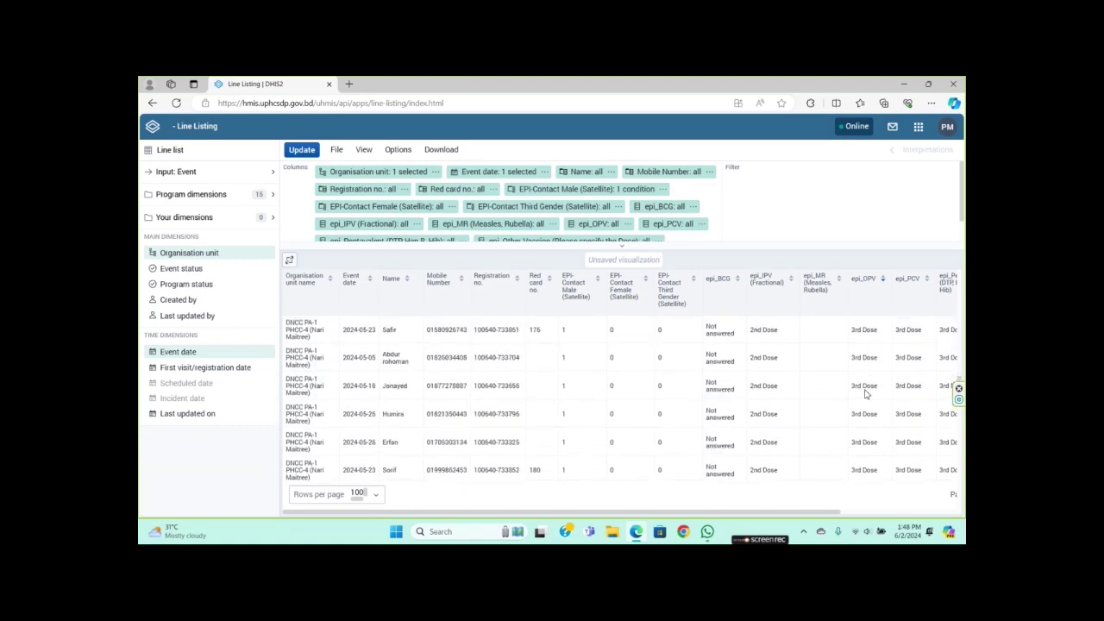
scroll(866, 398, "down", 3)
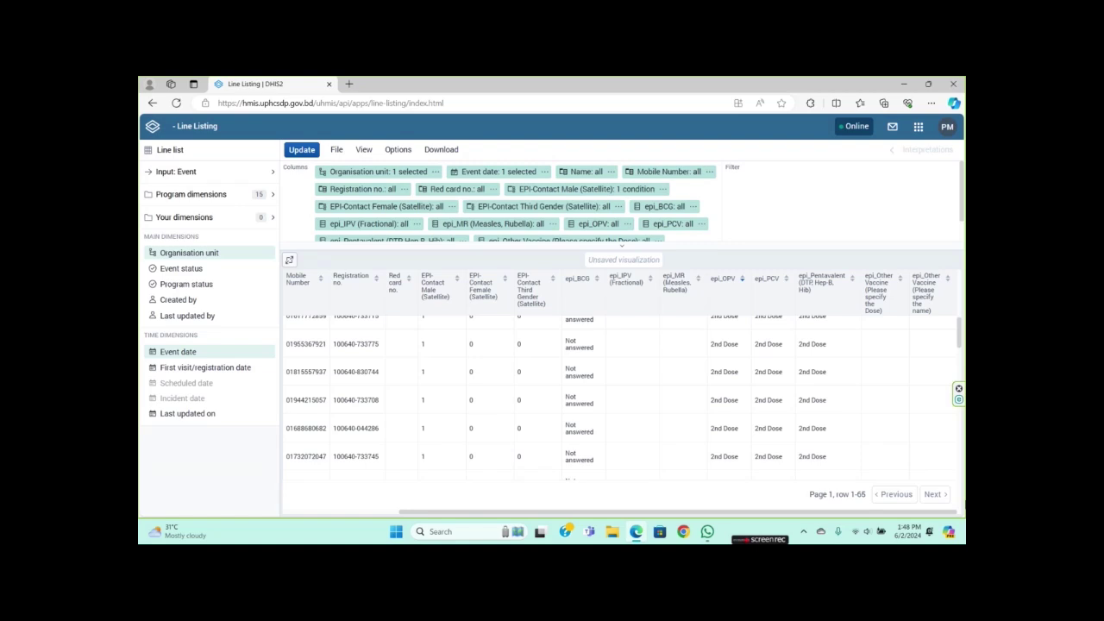
Sort the male EPI contacts by the epi_Other Vaccine dose and name columns, checking both for recorded entries
left_click(900, 278)
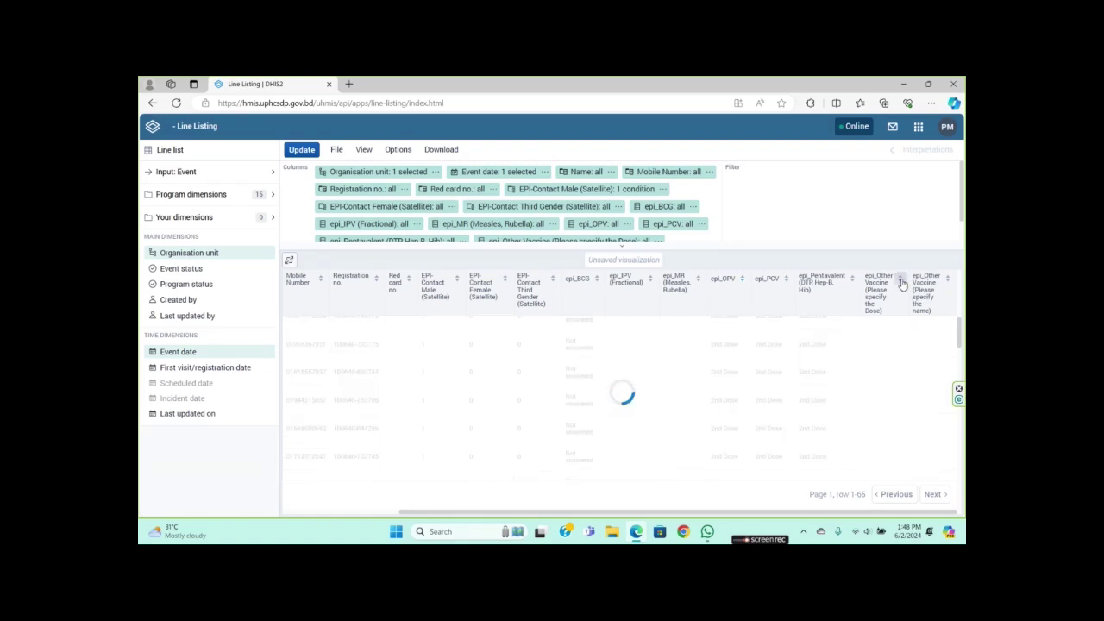
scroll(899, 336, "up", 3)
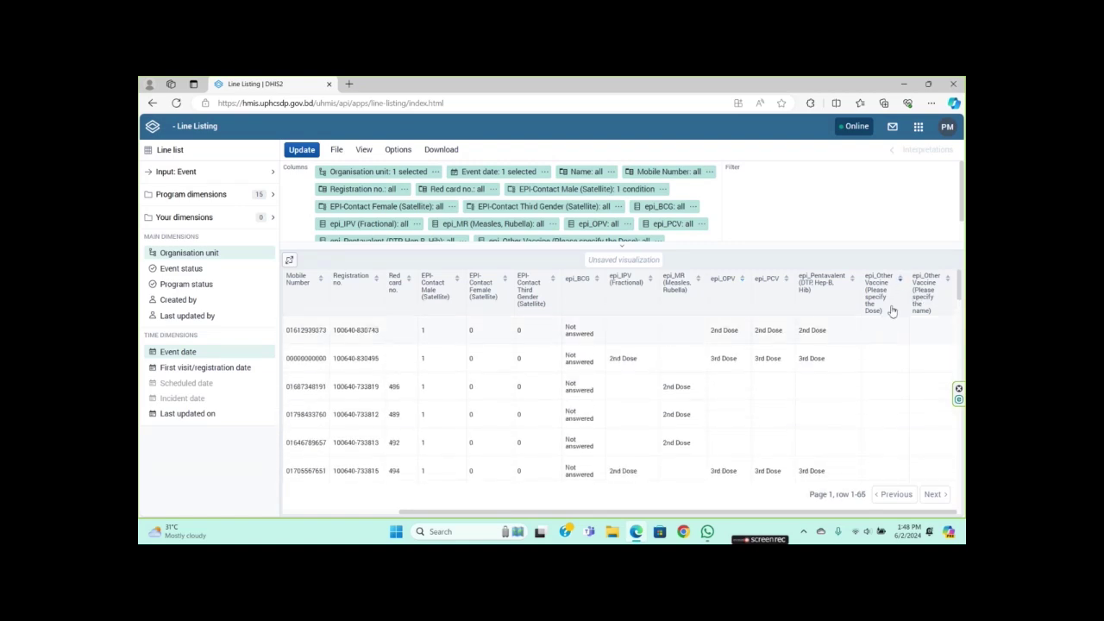
left_click(900, 278)
left_click(948, 281)
scroll(924, 427, "down", 5)
scroll(915, 426, "down", 2)
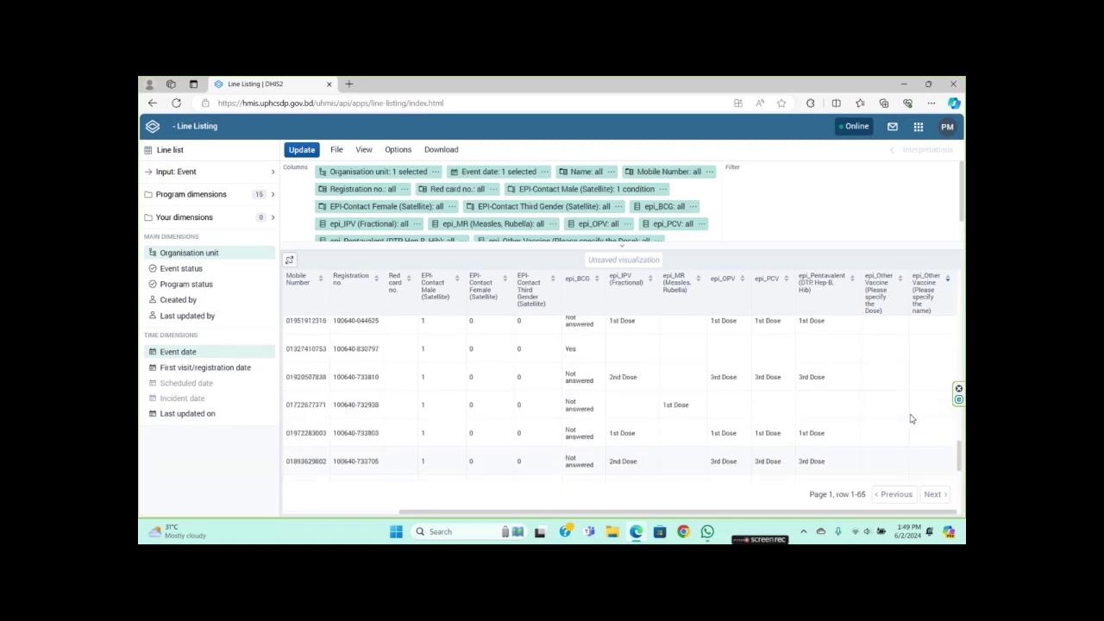
scroll(908, 415, "up", 5)
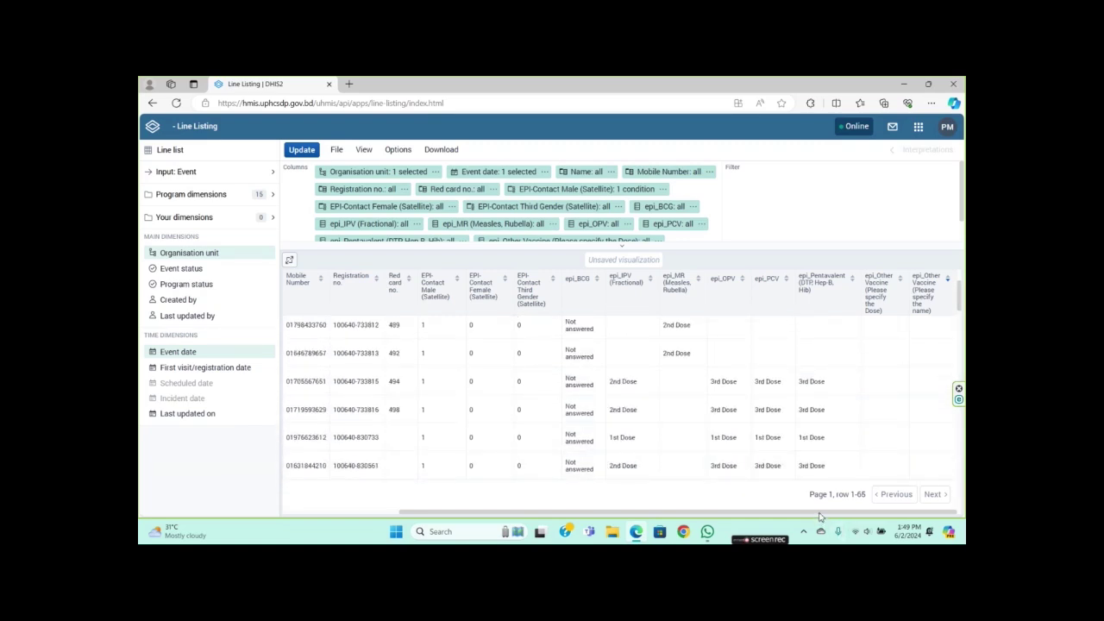
left_click_drag(820, 516, 579, 514)
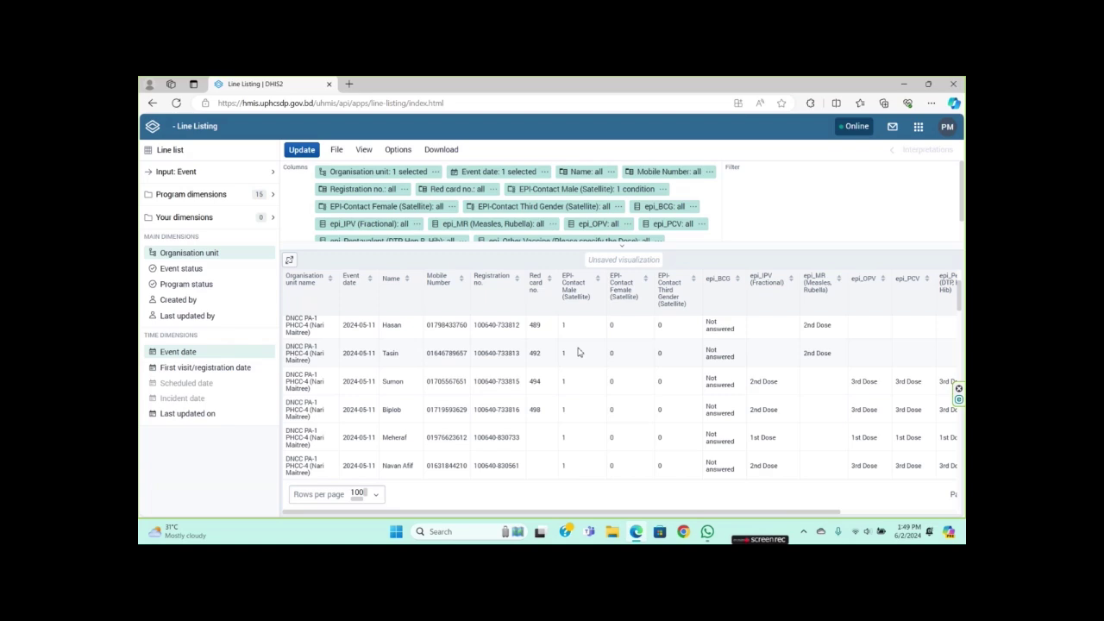
Remove the equal to (=) 1 condition from EPI-Contact Male (Satellite) and update the line list
left_click(623, 250)
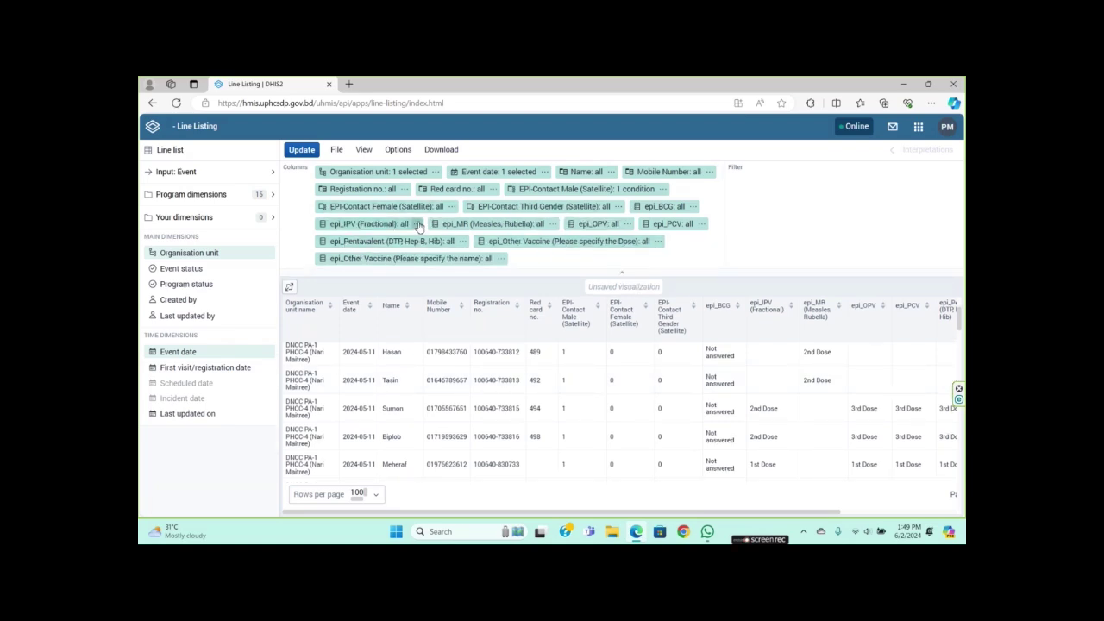
left_click(566, 190)
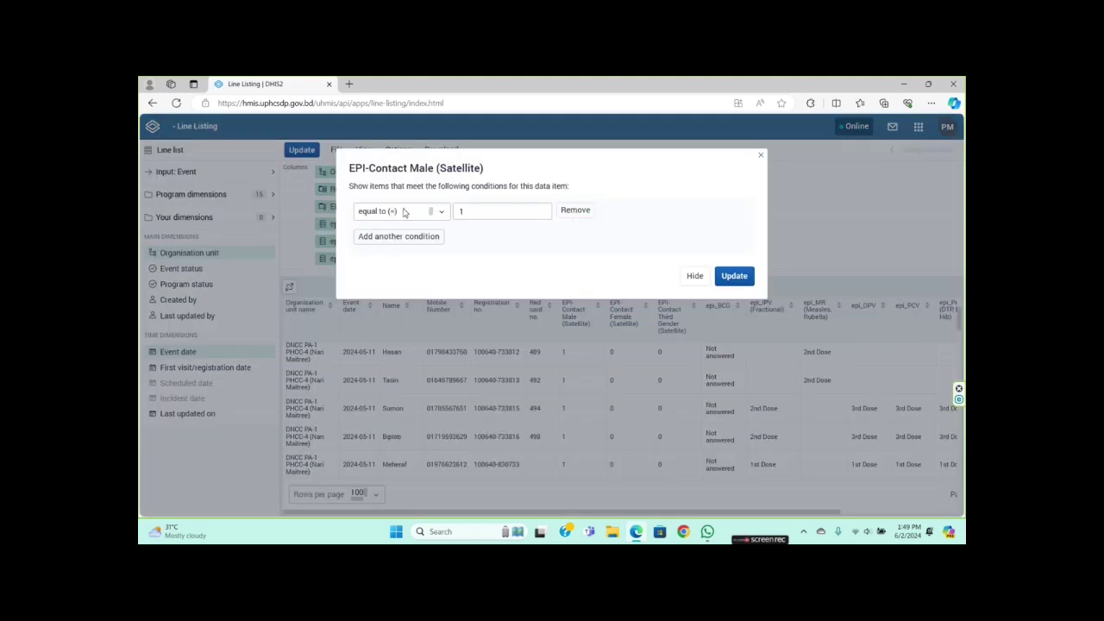
left_click(573, 210)
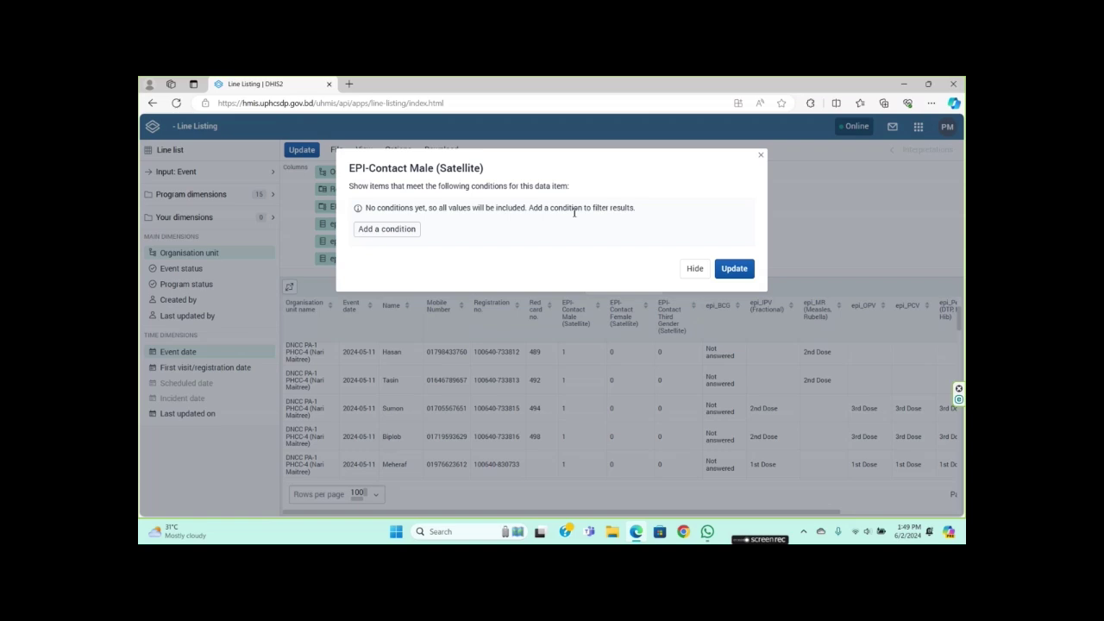
left_click(735, 268)
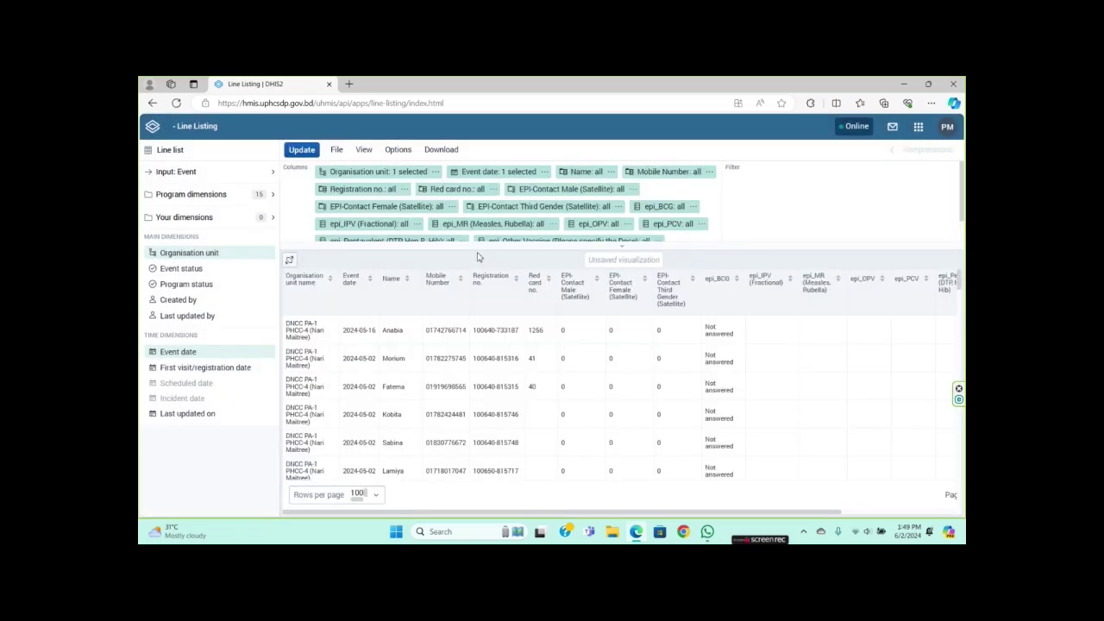
Add an equal to (=) 1 condition to EPI-Contact Female (Satellite) and update the line list
left_click(403, 209)
left_click(413, 229)
left_click(443, 214)
left_click(413, 230)
left_click(502, 212)
type("1")
left_click(733, 275)
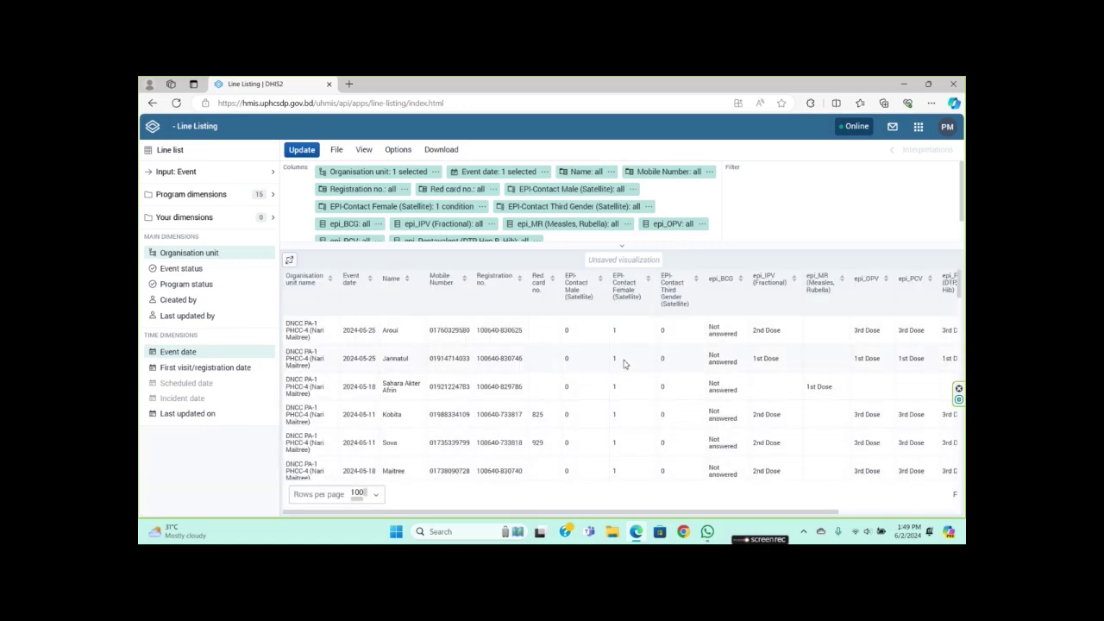
Sort the female EPI contacts line list by epi_BCG and review the BCG answers down the column
left_click(740, 282)
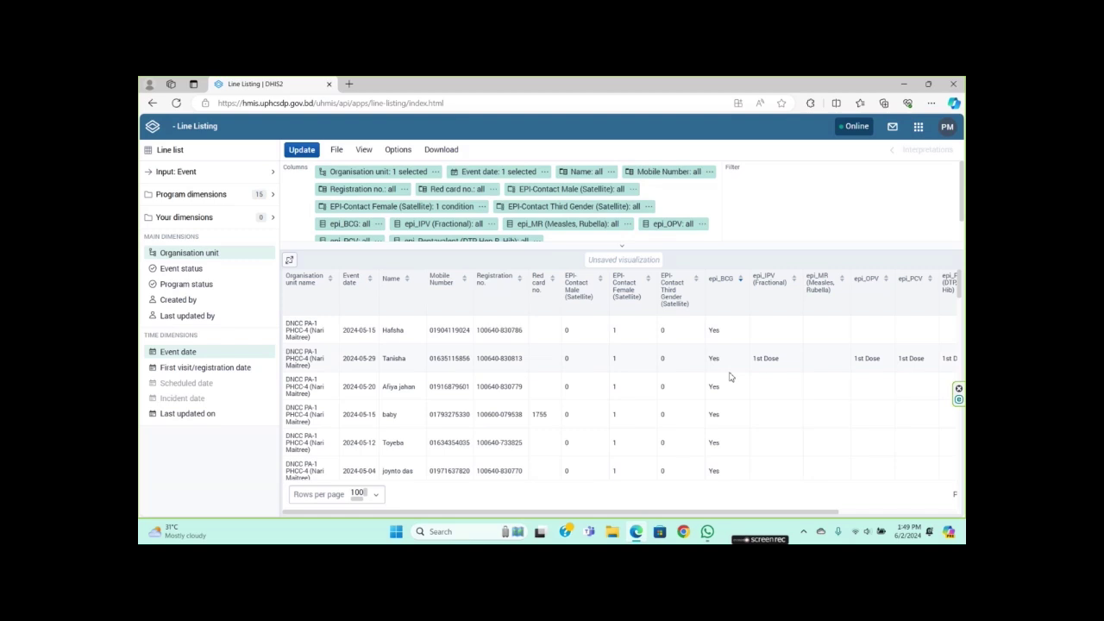
scroll(713, 469, "down", 1)
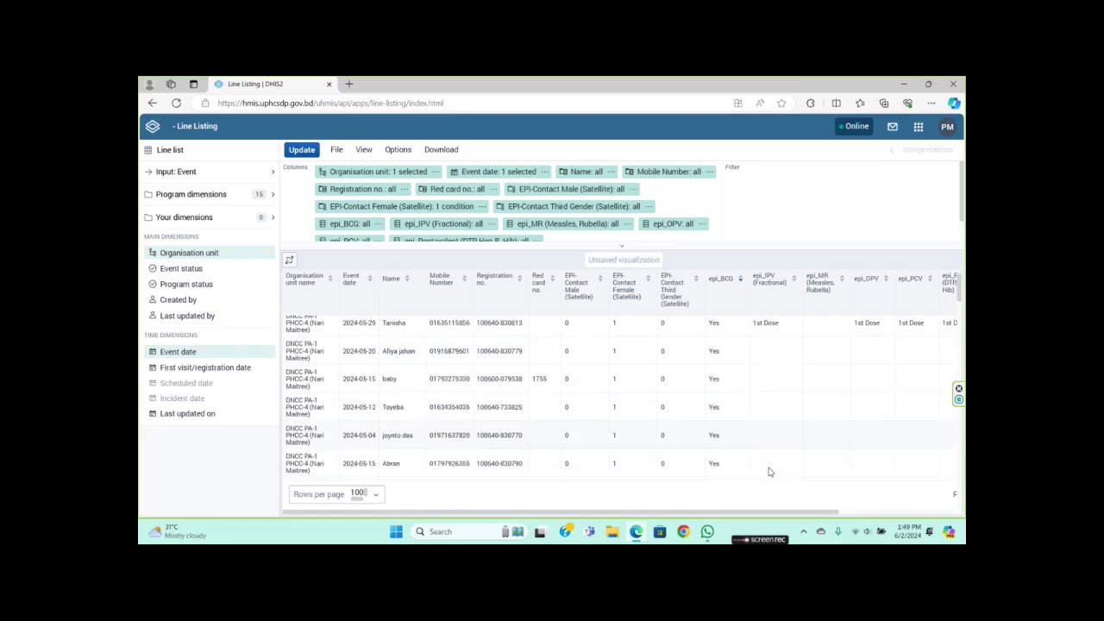
scroll(710, 457, "down", 2)
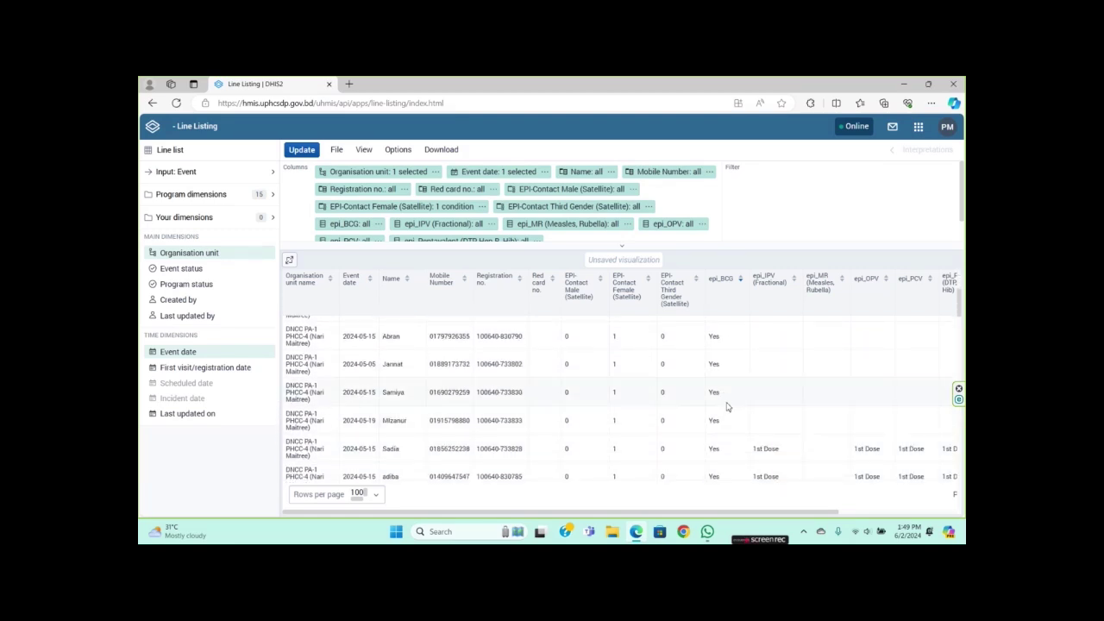
scroll(726, 450, "down", 2)
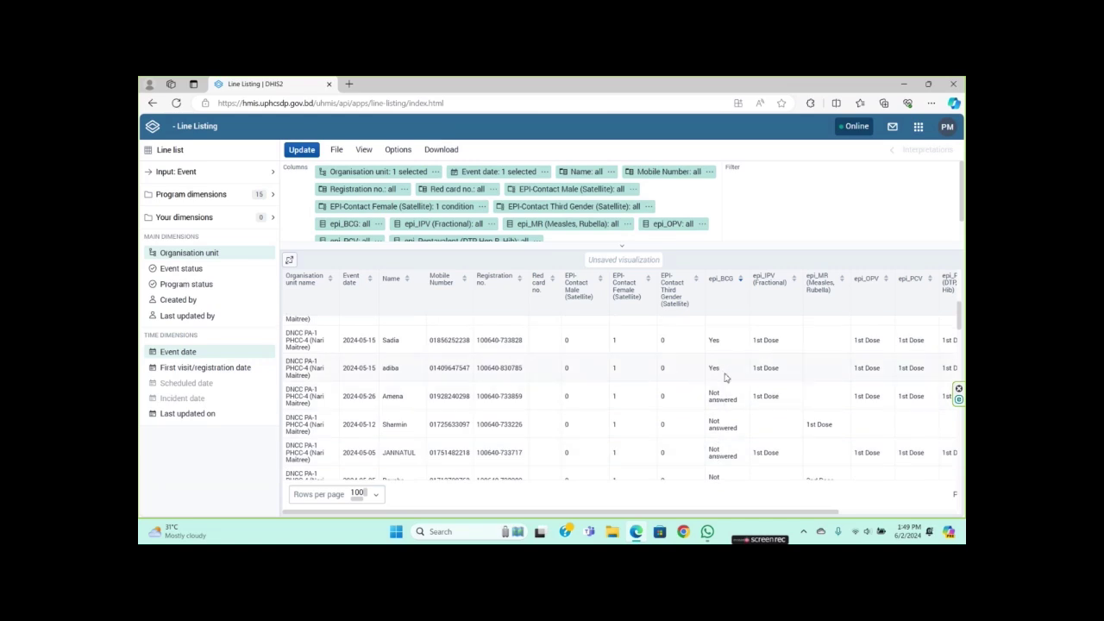
scroll(714, 383, "up", 5)
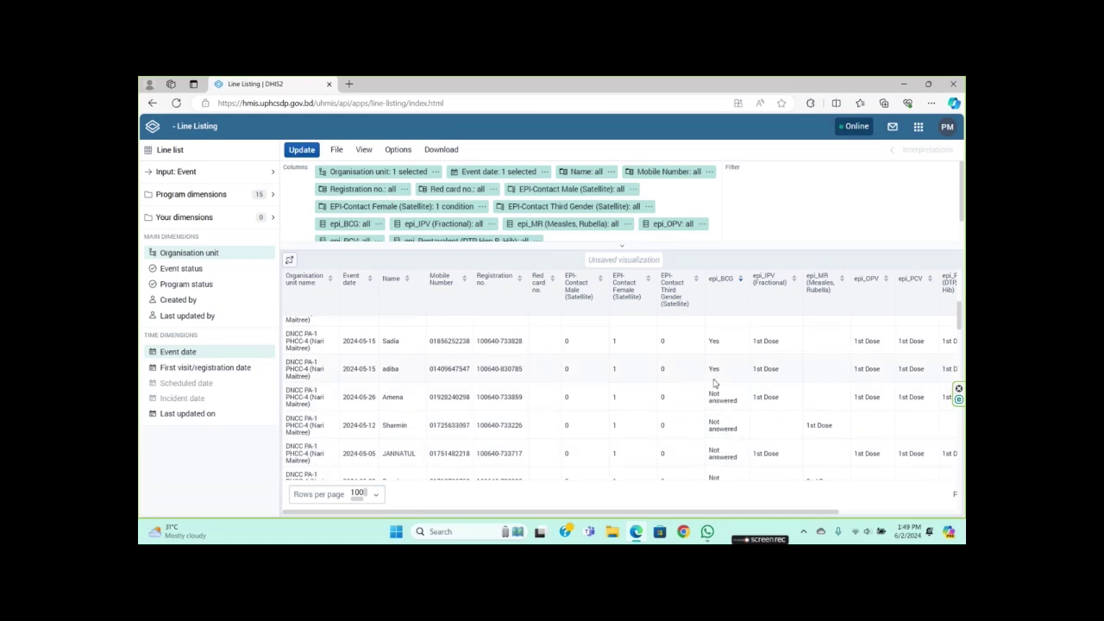
Sort the female EPI contacts by epi_IPV (Fractional) and examine the IPV doses down the column
left_click(793, 282)
scroll(772, 405, "down", 2)
scroll(773, 406, "down", 6)
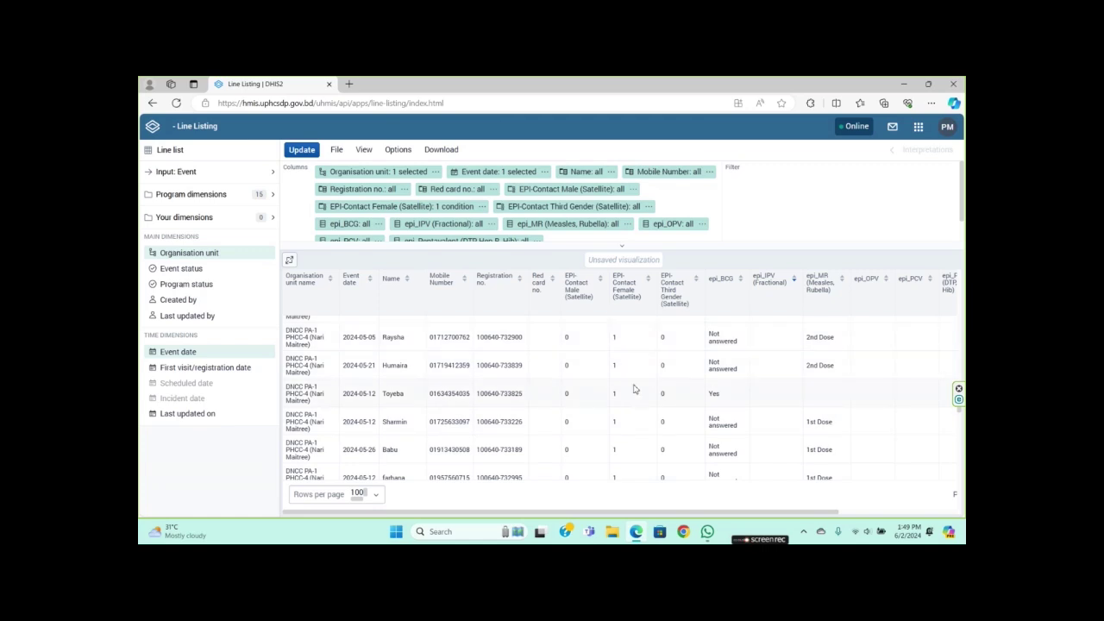
scroll(634, 389, "down", 5)
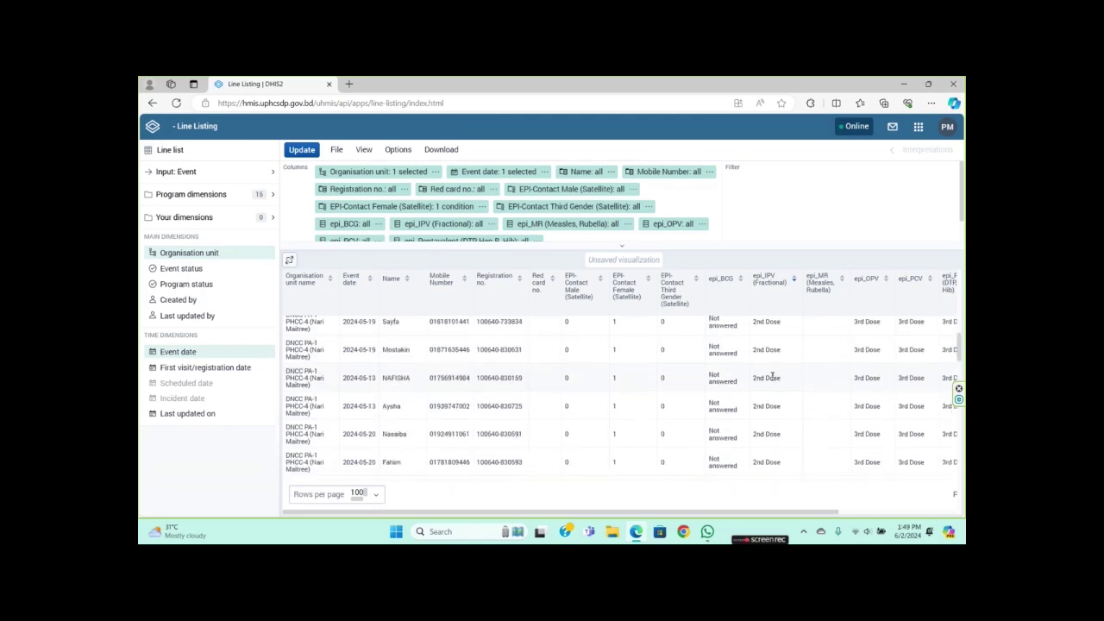
Sort the female EPI contacts by epi_MR (Measles, Rubella) and review the doses in that column
left_click(841, 280)
scroll(828, 362, "down", 8)
scroll(826, 391, "up", 8)
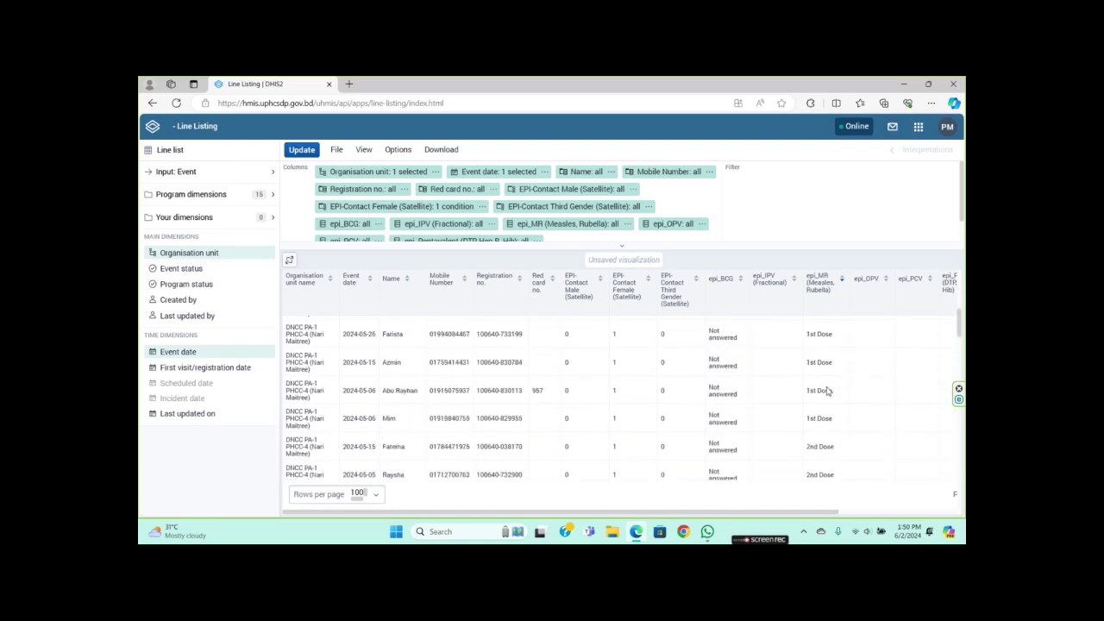
Sort the female EPI contacts by epi_OPV and review the OPV doses down the column
left_click(885, 278)
scroll(869, 371, "down", 5)
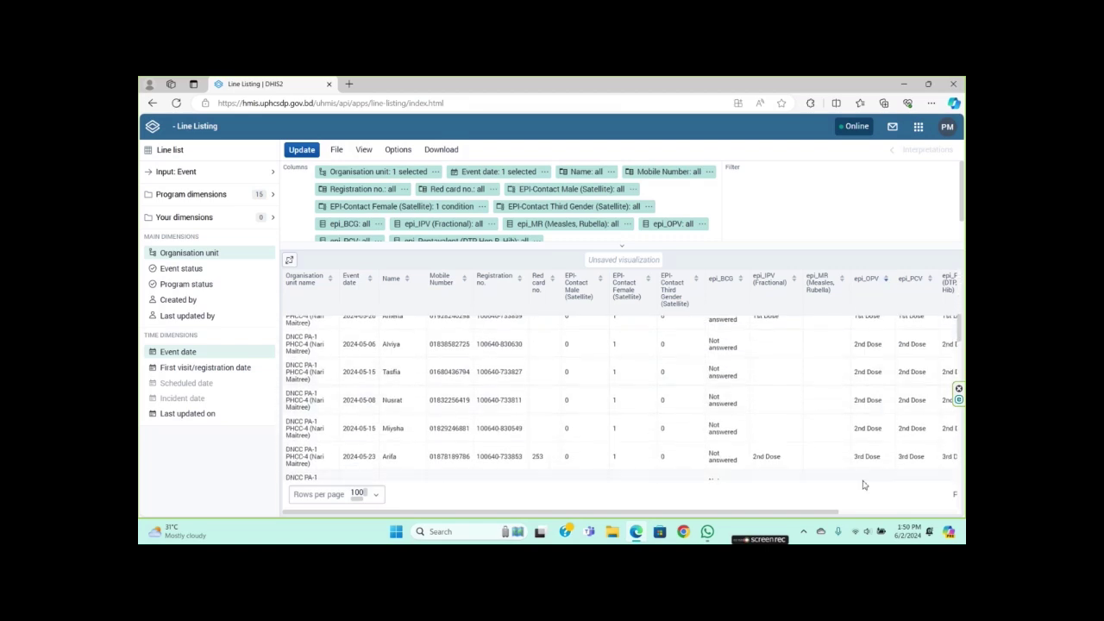
scroll(869, 405, "down", 3)
scroll(868, 431, "down", 4)
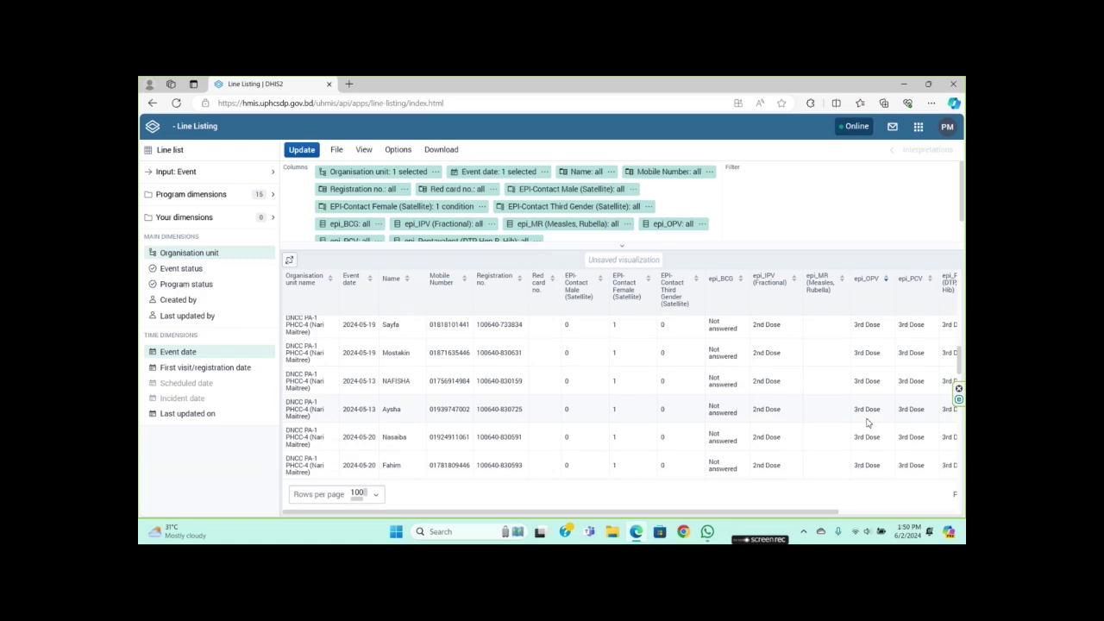
left_click_drag(832, 512, 711, 511)
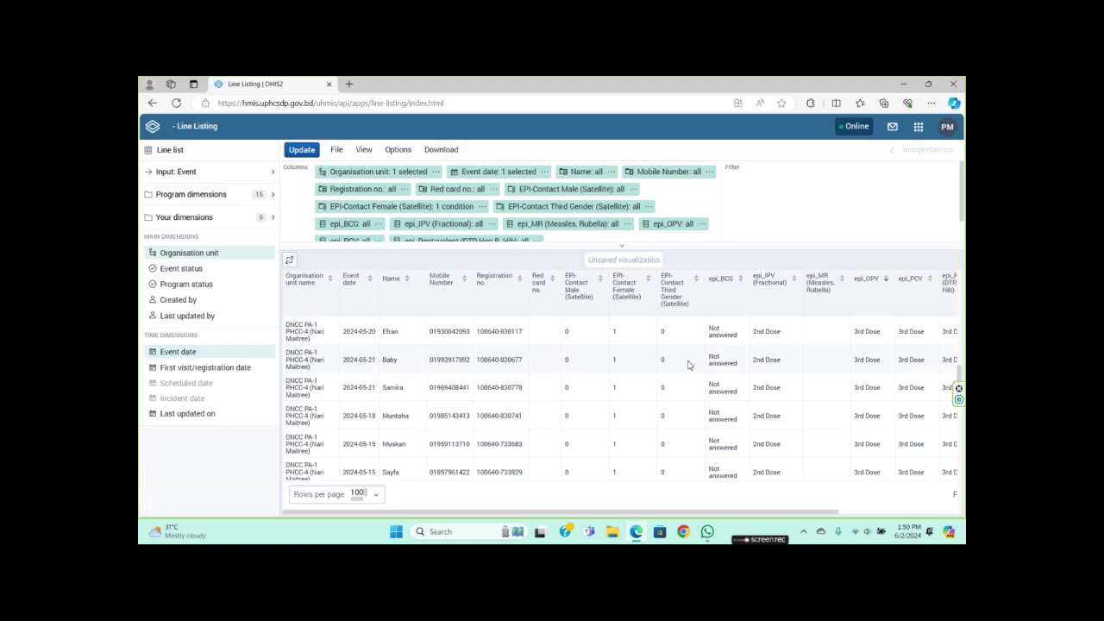
Remove the condition from EPI-Contact Female (Satellite) and update the line list
left_click(622, 247)
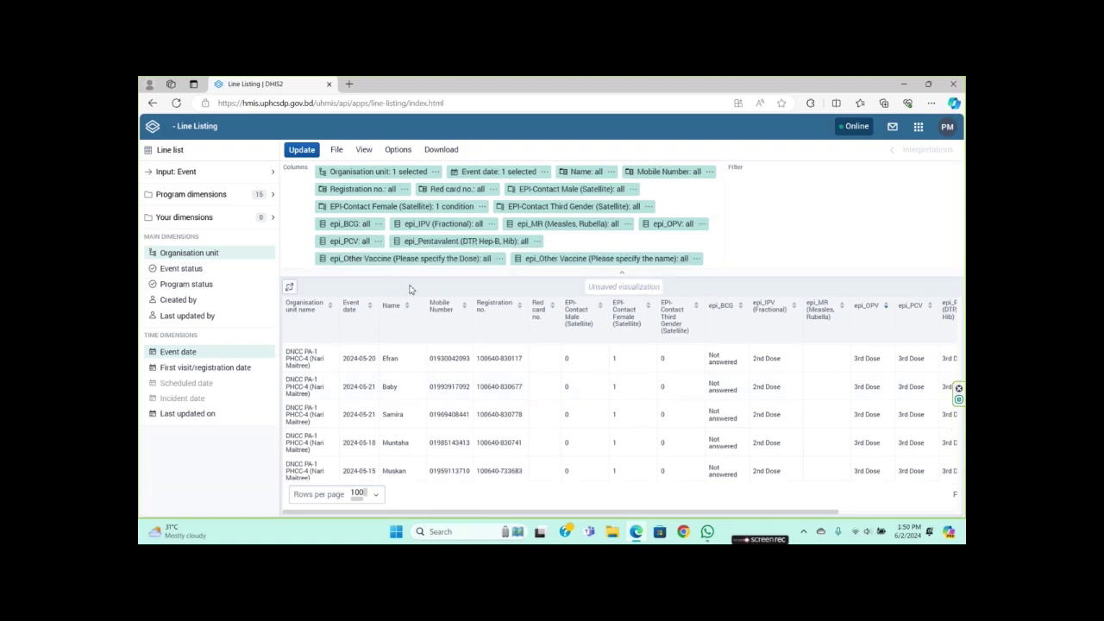
left_click(402, 208)
left_click(590, 213)
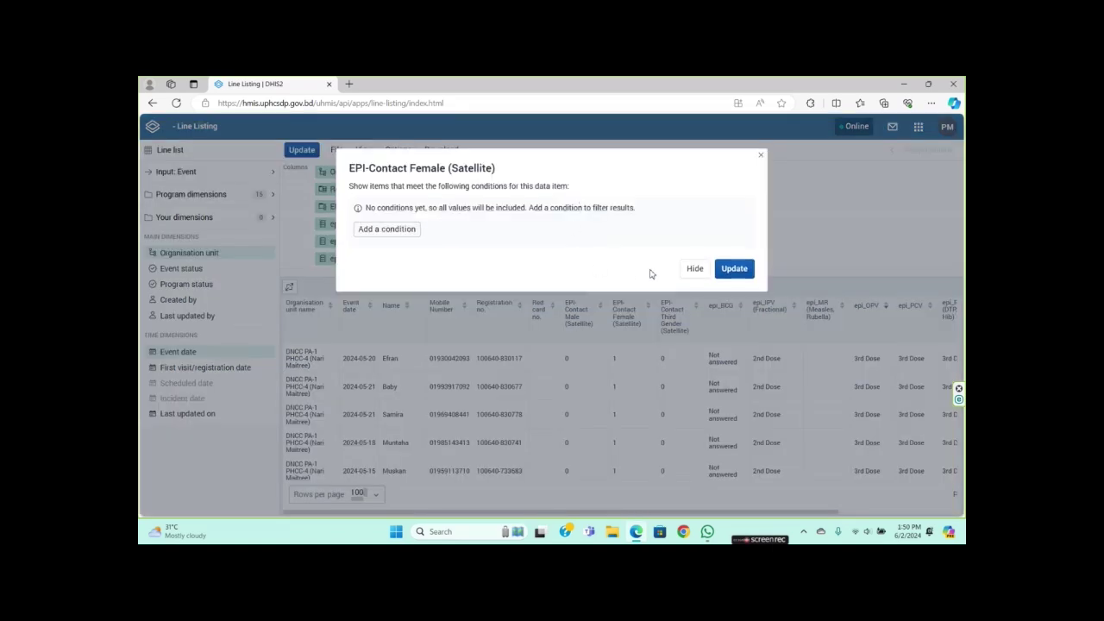
left_click(734, 275)
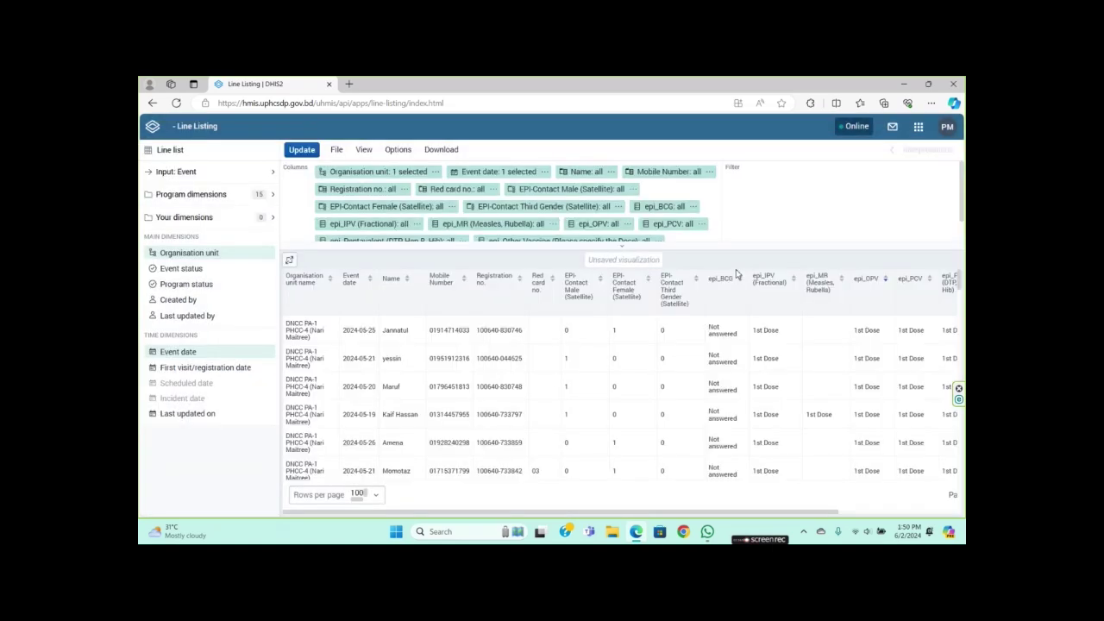
Add an equal to (=) condition to EPI-Contact Third Gender (Satellite) and update the line list
left_click(522, 208)
left_click(414, 230)
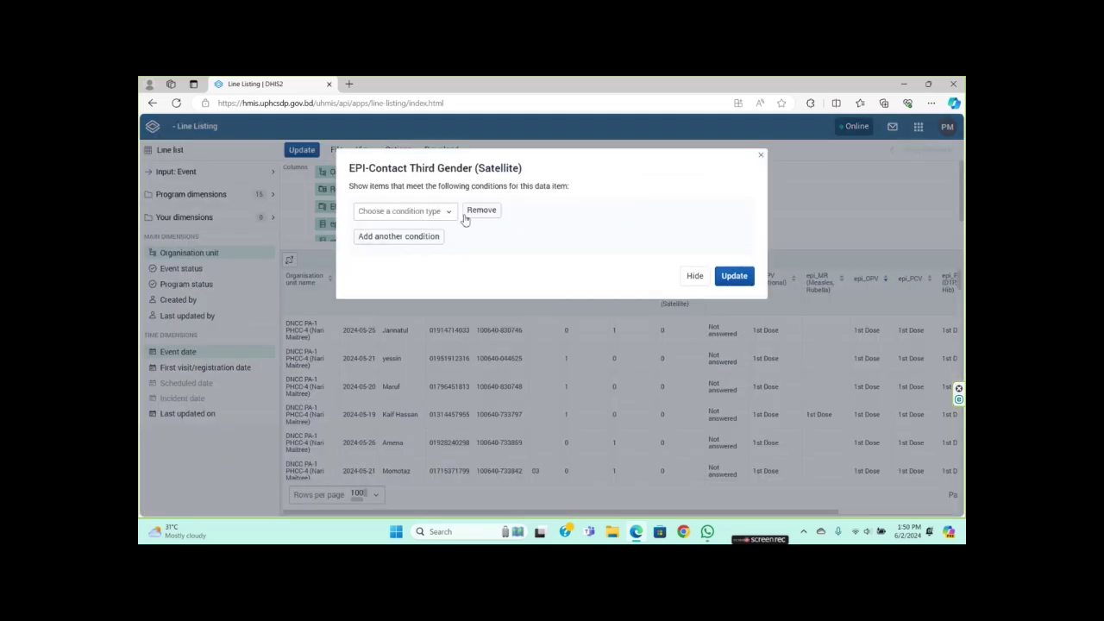
left_click(412, 211)
left_click(423, 227)
left_click(527, 212)
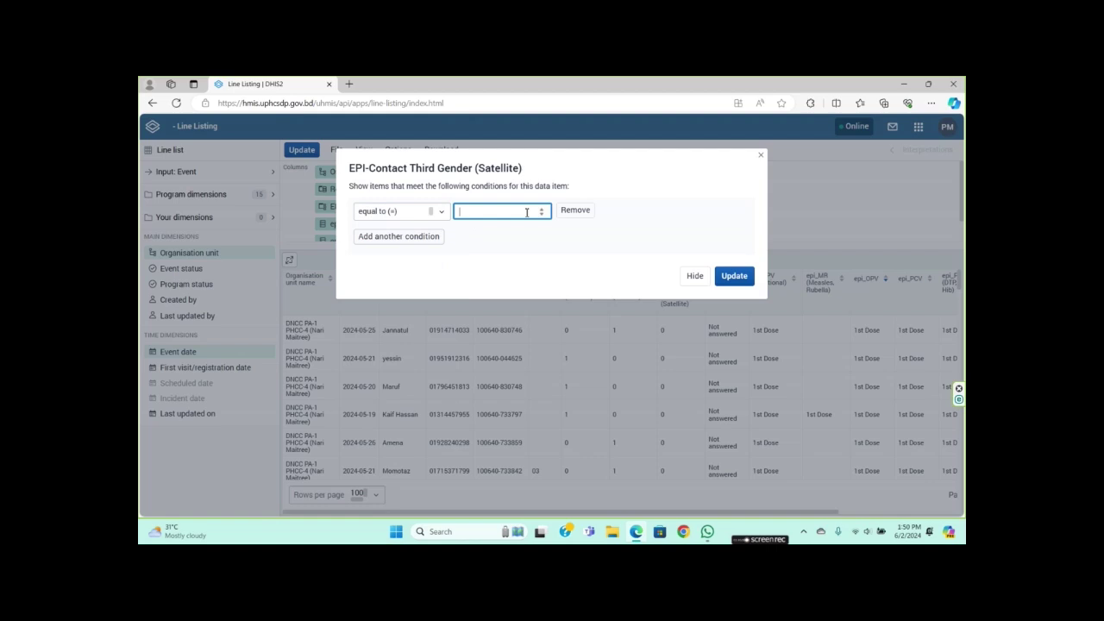
left_click(734, 276)
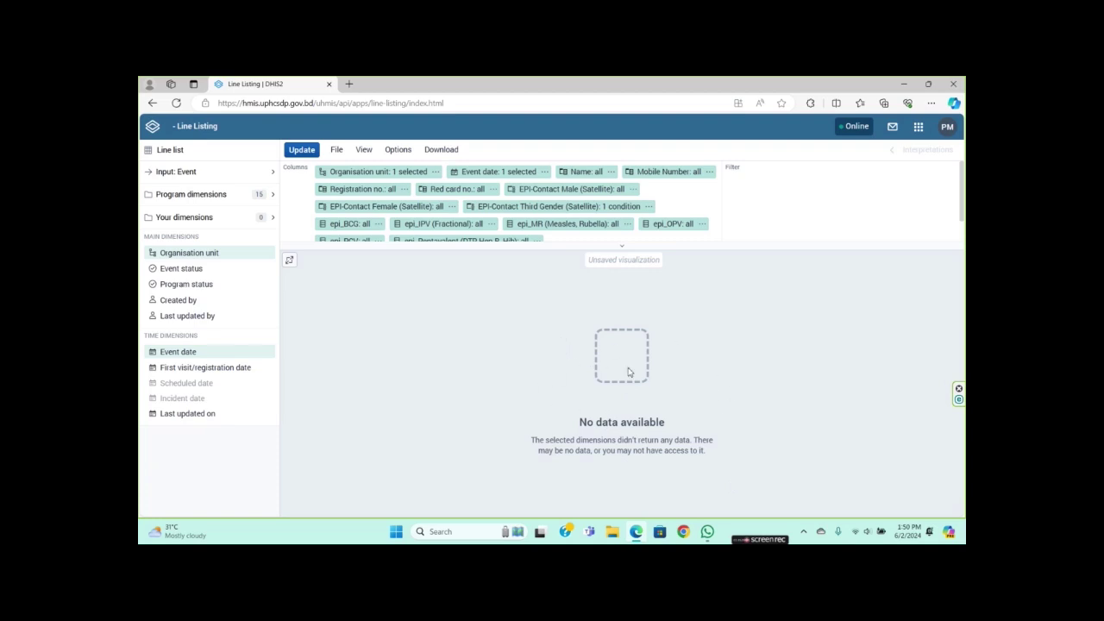
Remove the EPI-Contact Third Gender (Satellite) dimension from the columns and update the line list
left_click(649, 207)
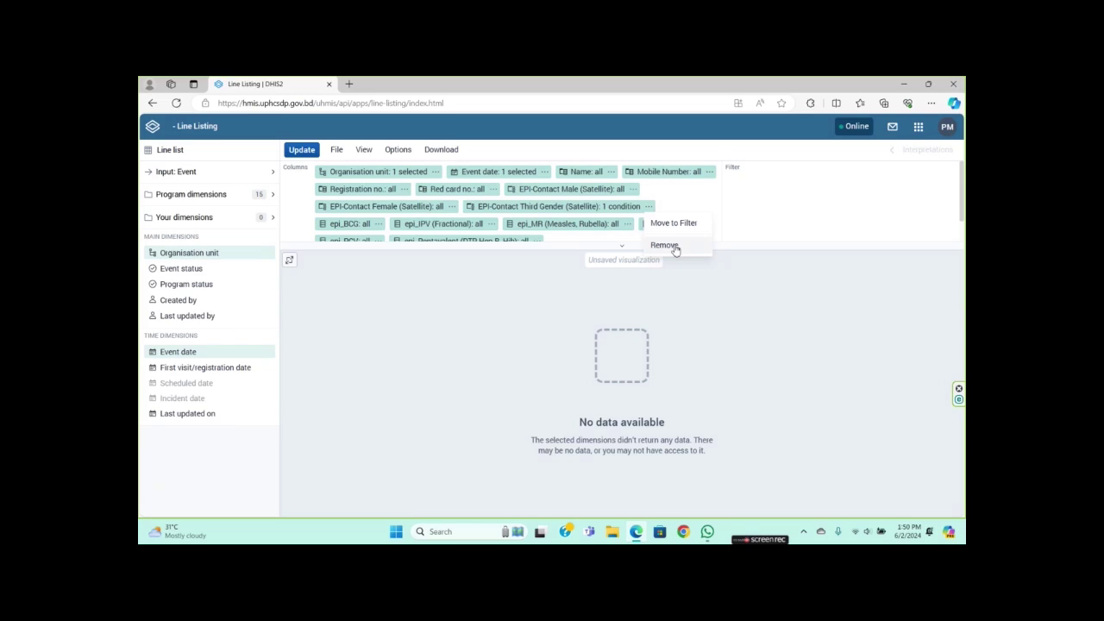
left_click(675, 246)
left_click(301, 149)
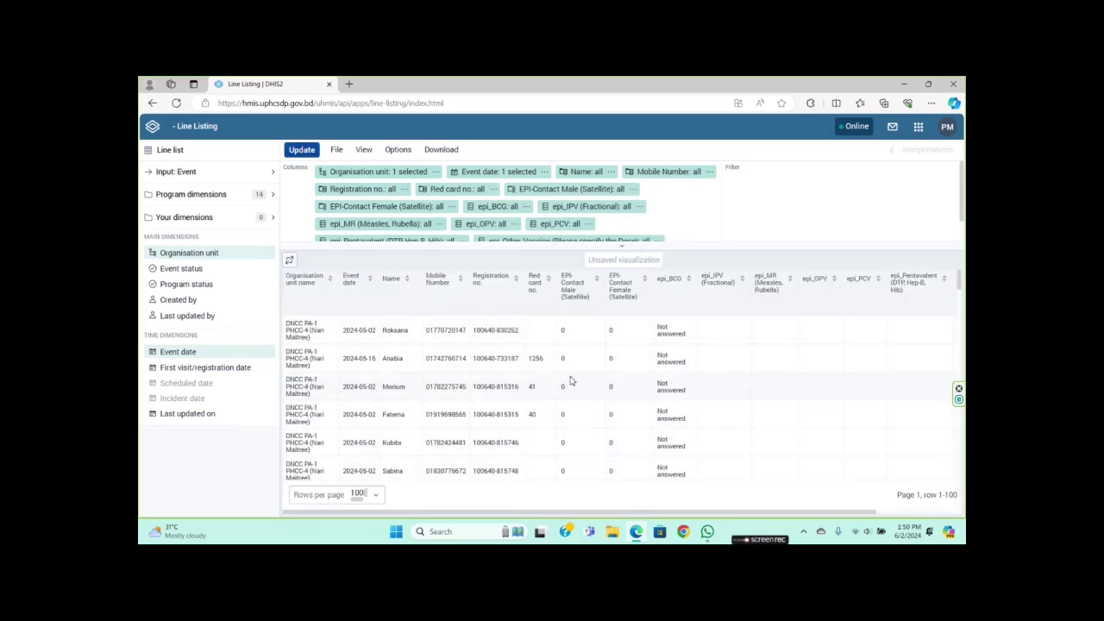
Examine the unfiltered line list across its vaccine columns and the male and female EPI contact values
left_click_drag(871, 517, 940, 416)
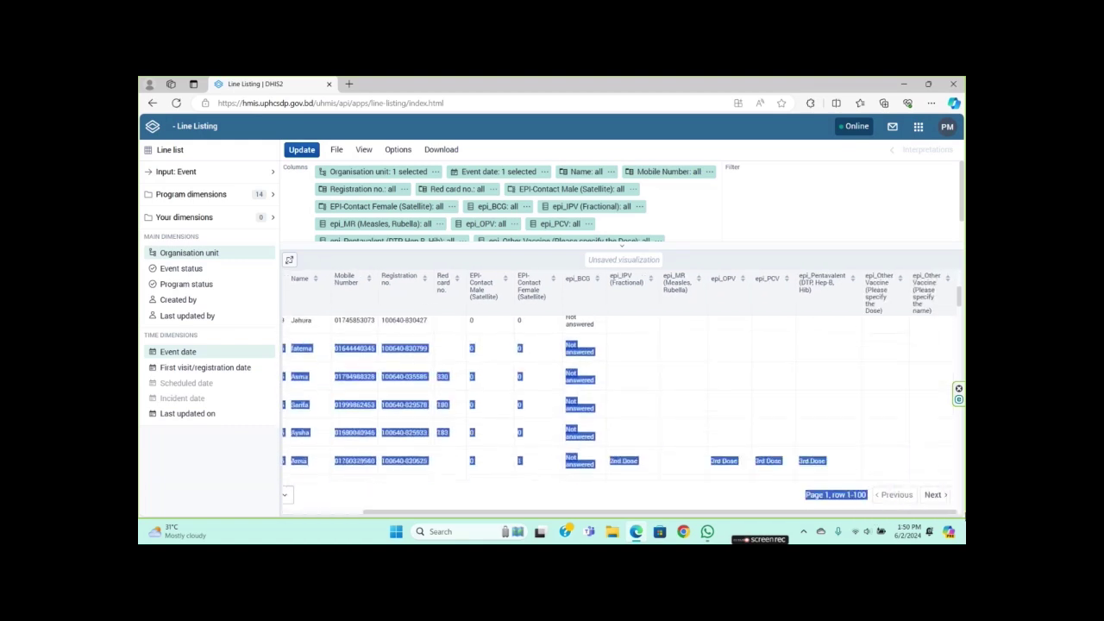
right_click(940, 416)
key("Escape")
left_click(816, 380)
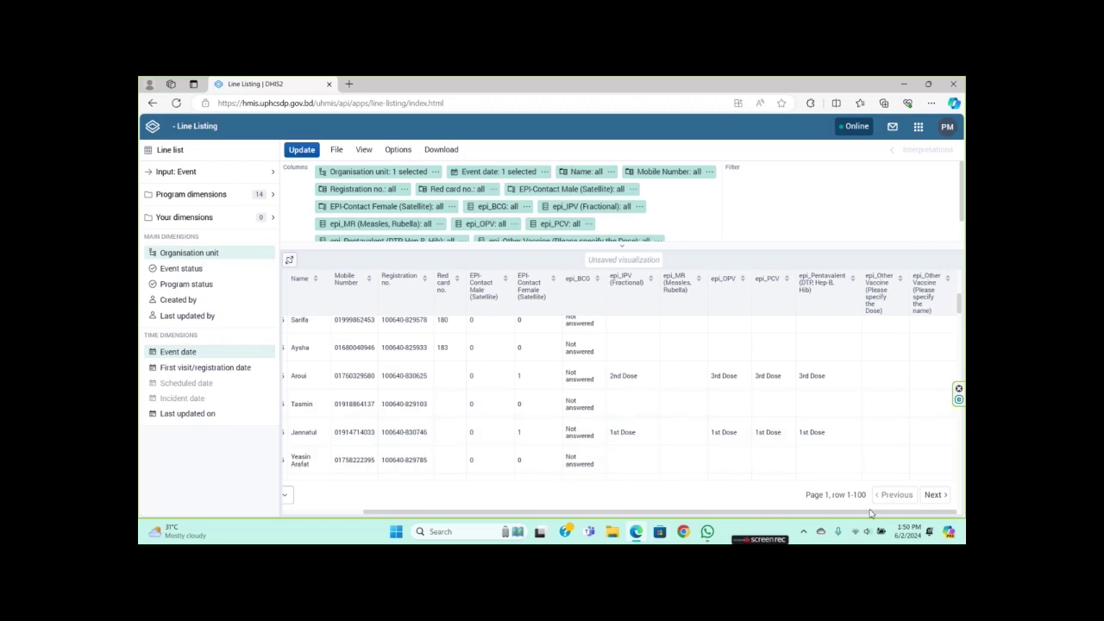
left_click_drag(893, 513, 660, 513)
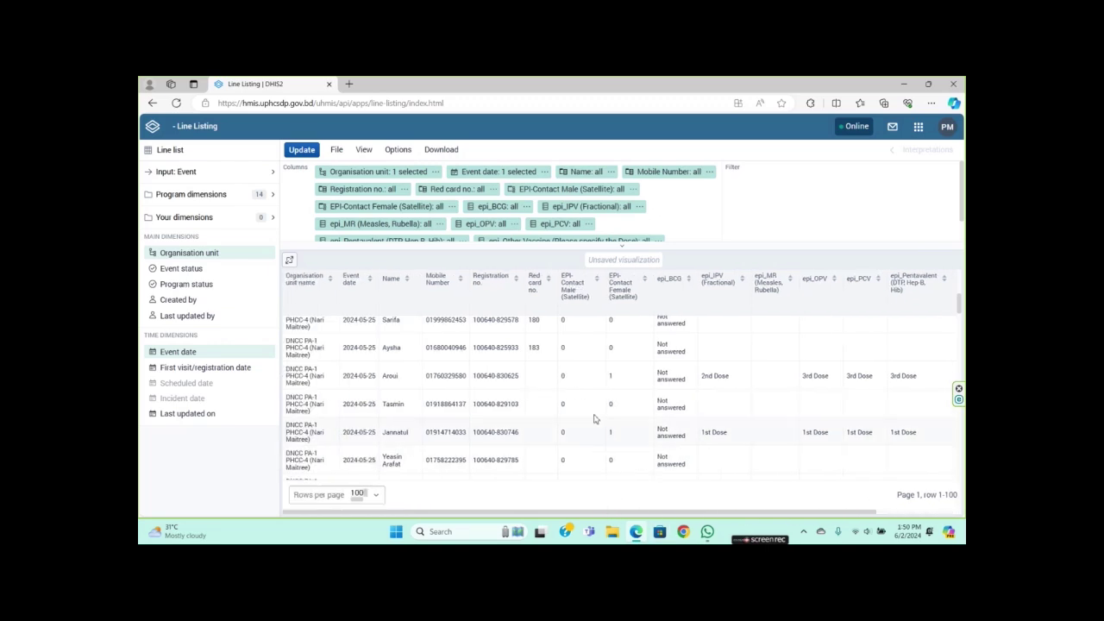
scroll(568, 366, "up", 5)
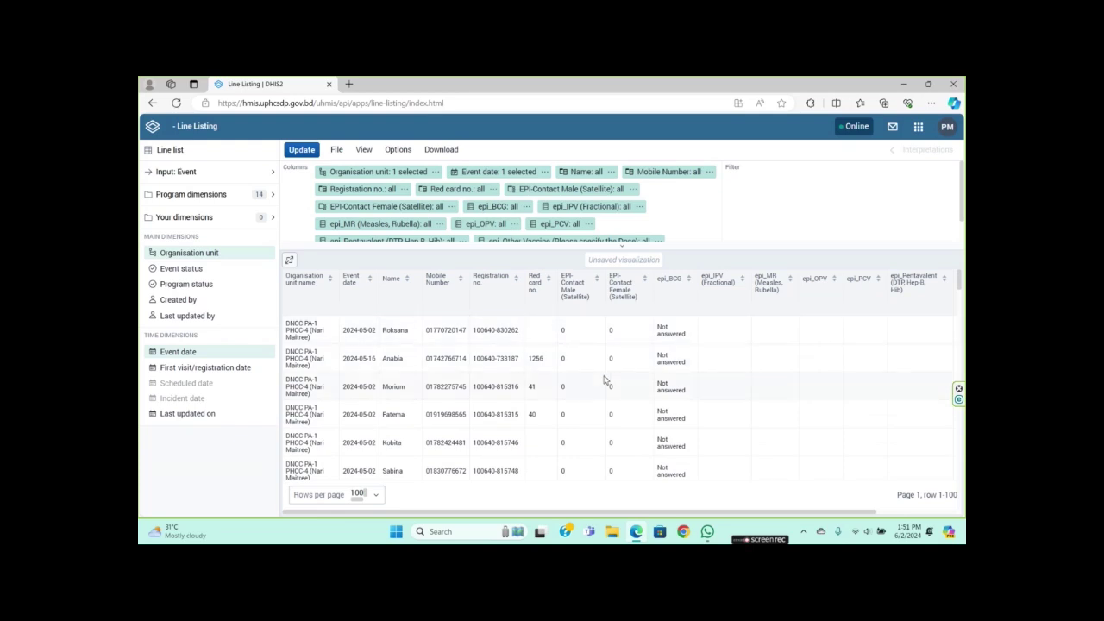
scroll(608, 379, "down", 10)
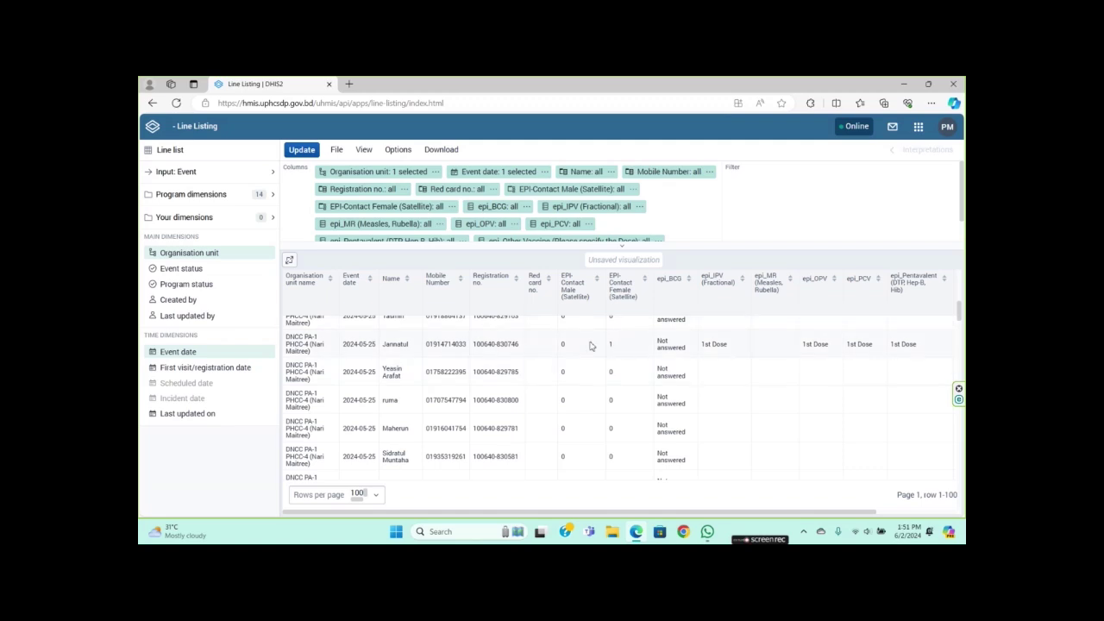
left_click(387, 209)
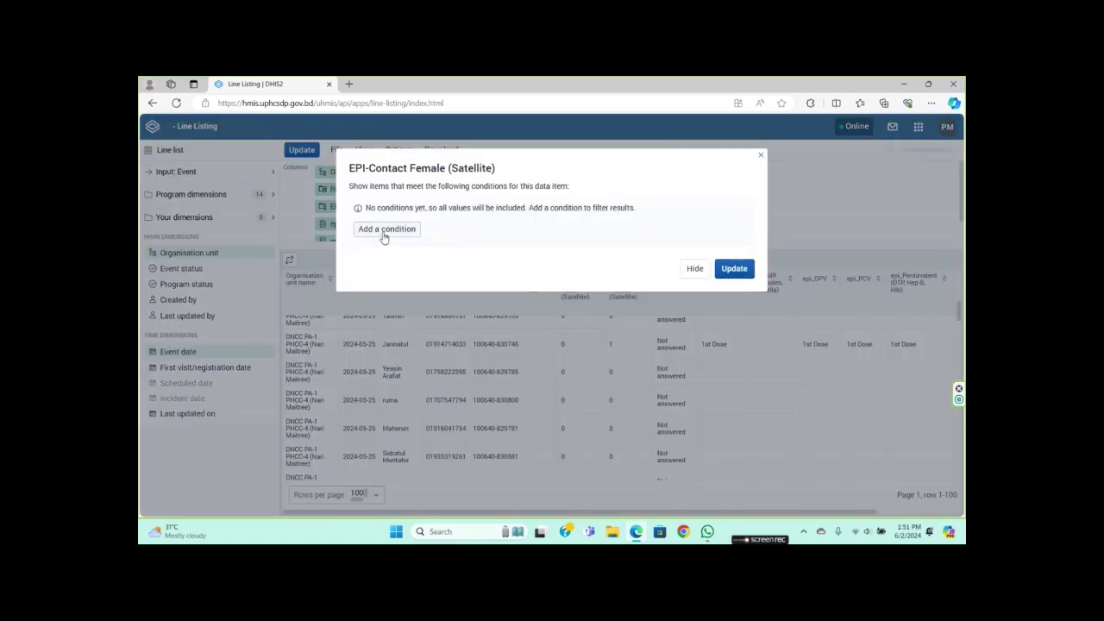
left_click(761, 156)
scroll(599, 390, "up", 5)
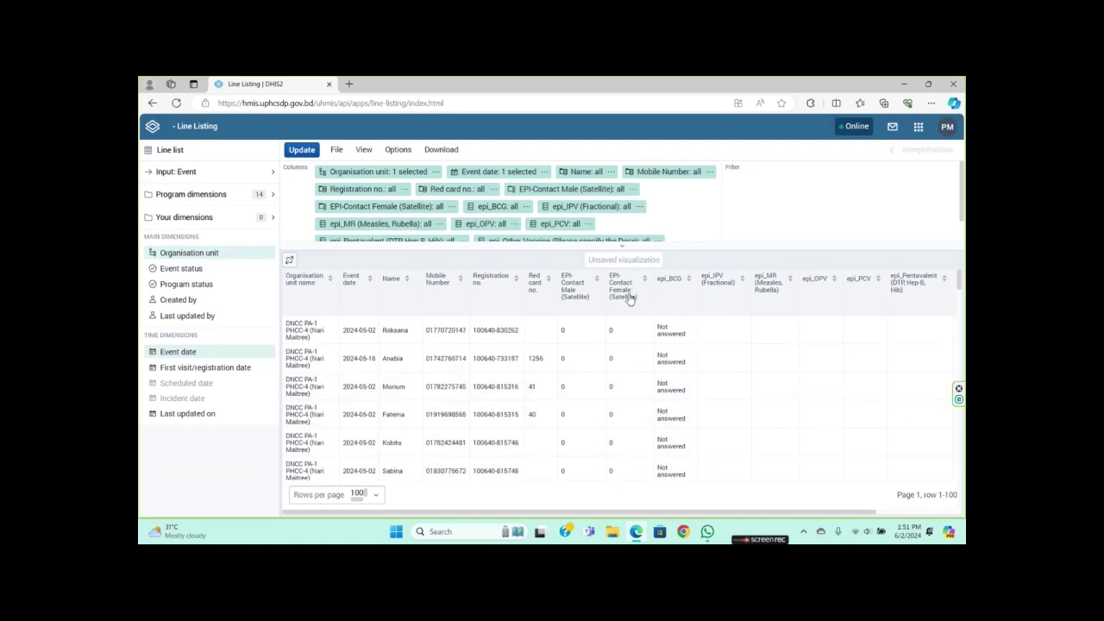
Download the line list as CSV with the Name metadata ID scheme and open events (69).csv in Excel
left_click(443, 151)
mouse_move(487, 326)
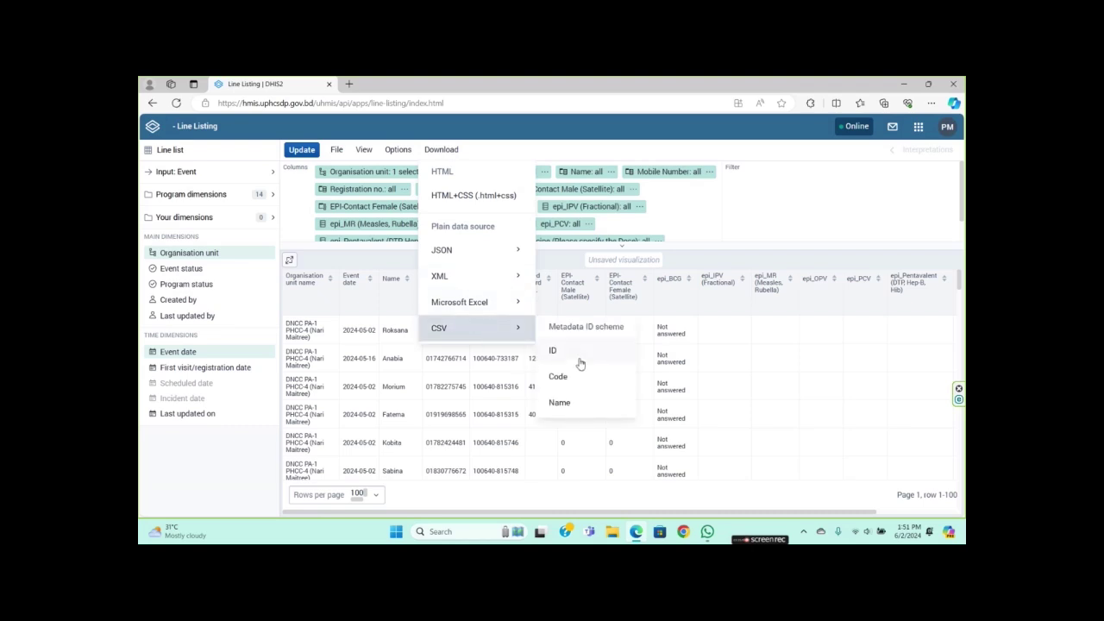
left_click(568, 404)
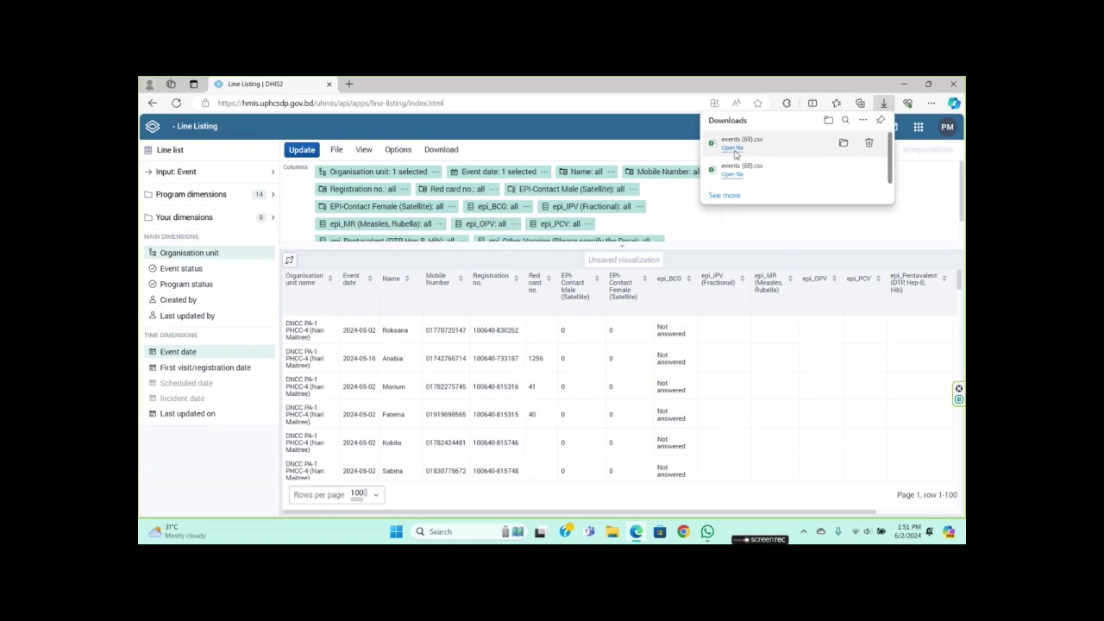
left_click(735, 150)
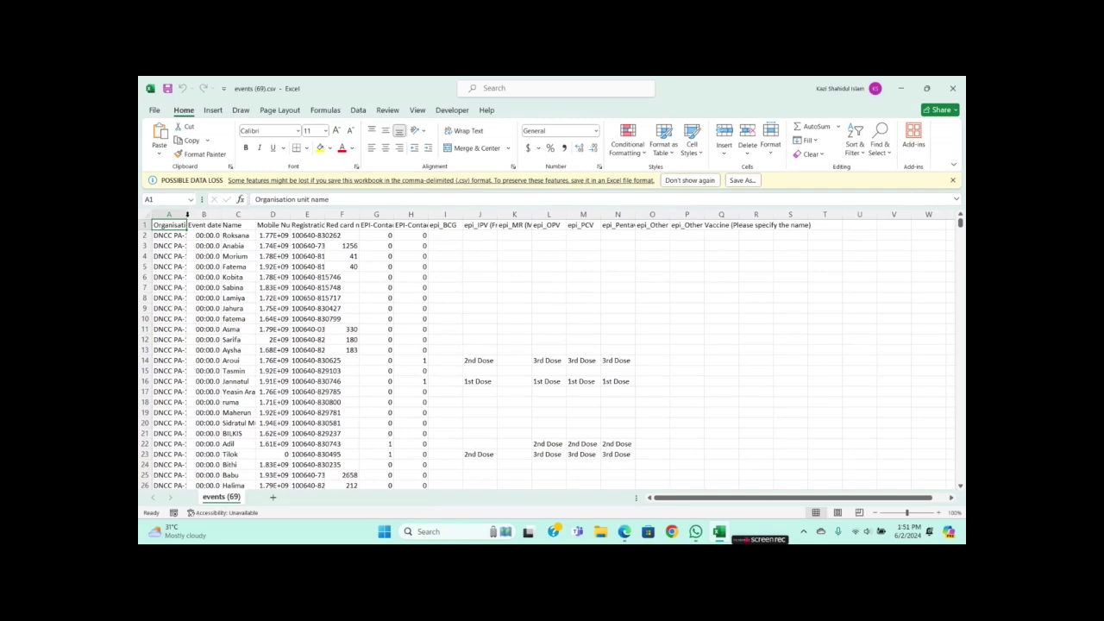
Autofit the sheet's columns from Organisation unit name through EPI-Contact Female (Satellite) so their contents fit
double_click(186, 214)
double_click(299, 213)
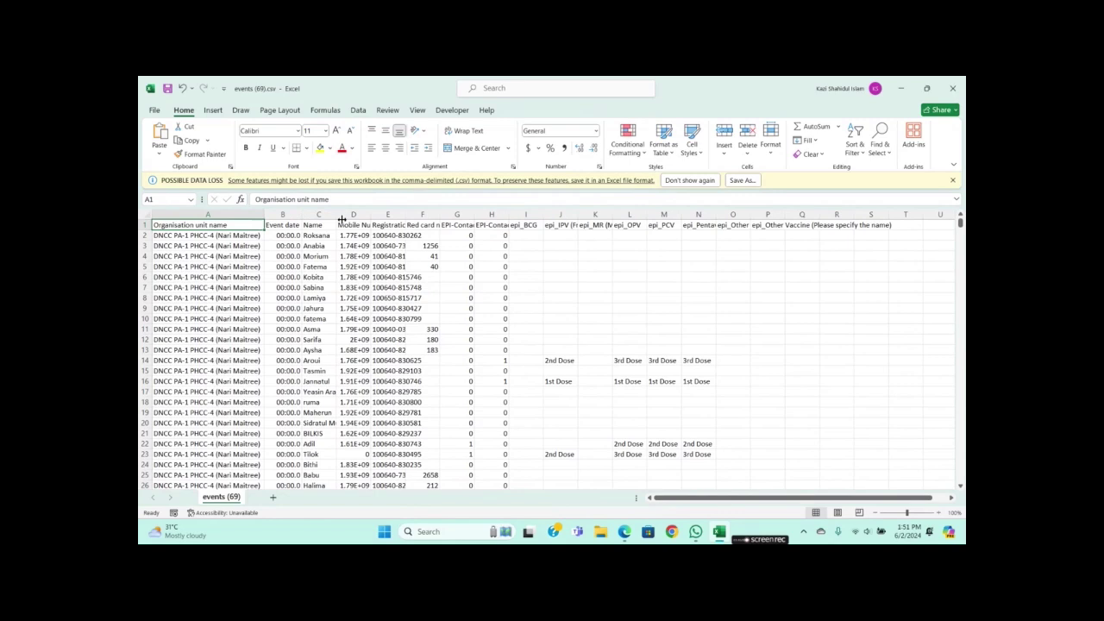
double_click(340, 213)
double_click(410, 213)
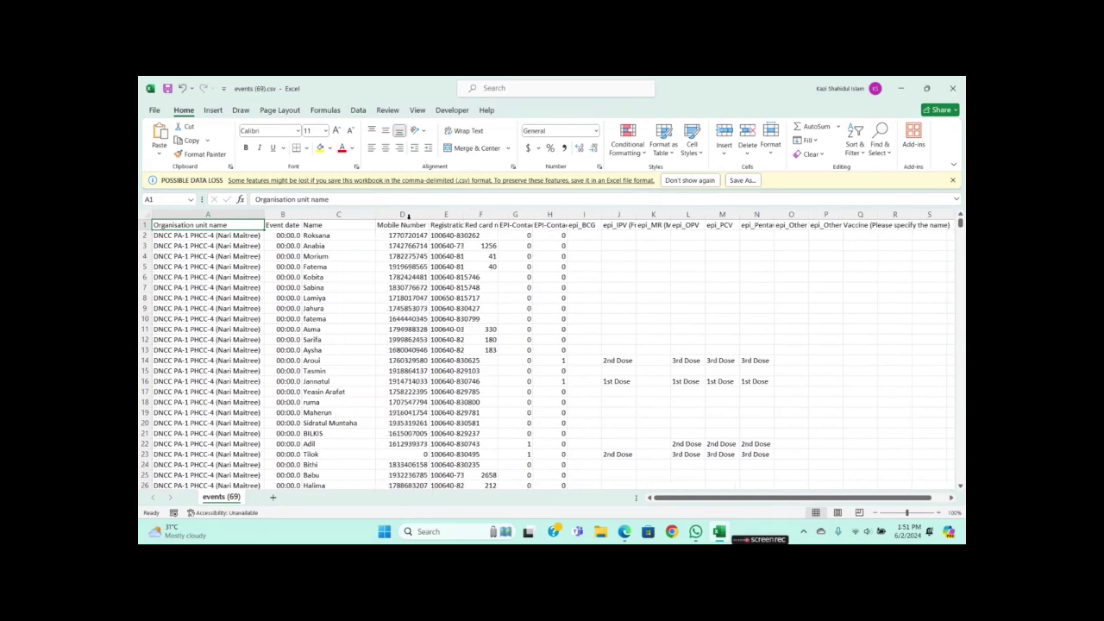
double_click(463, 214)
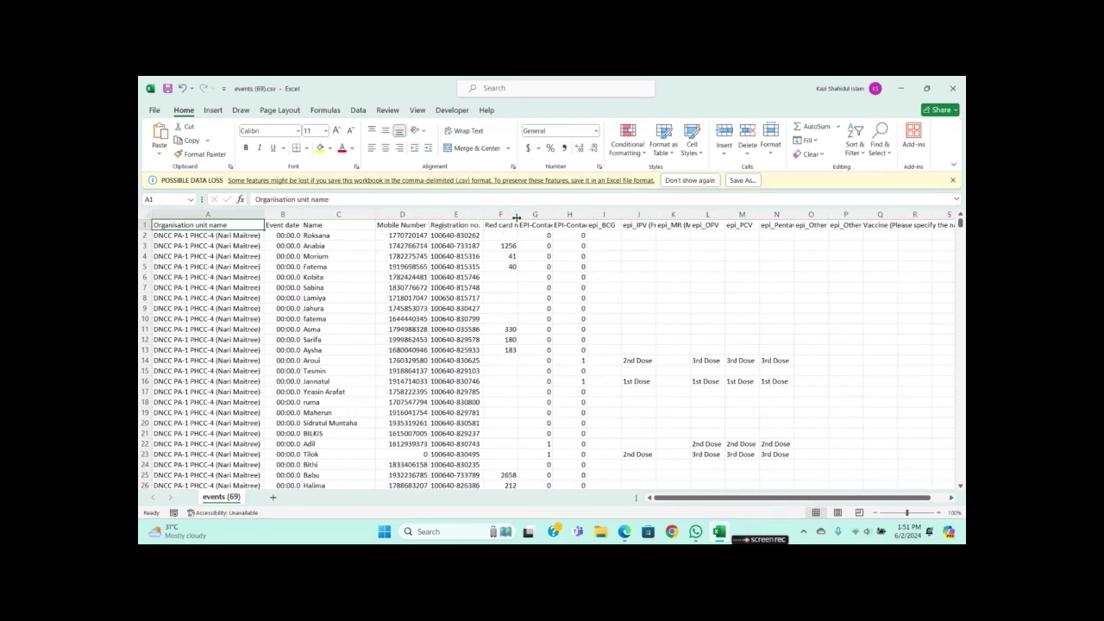
double_click(517, 214)
double_click(562, 215)
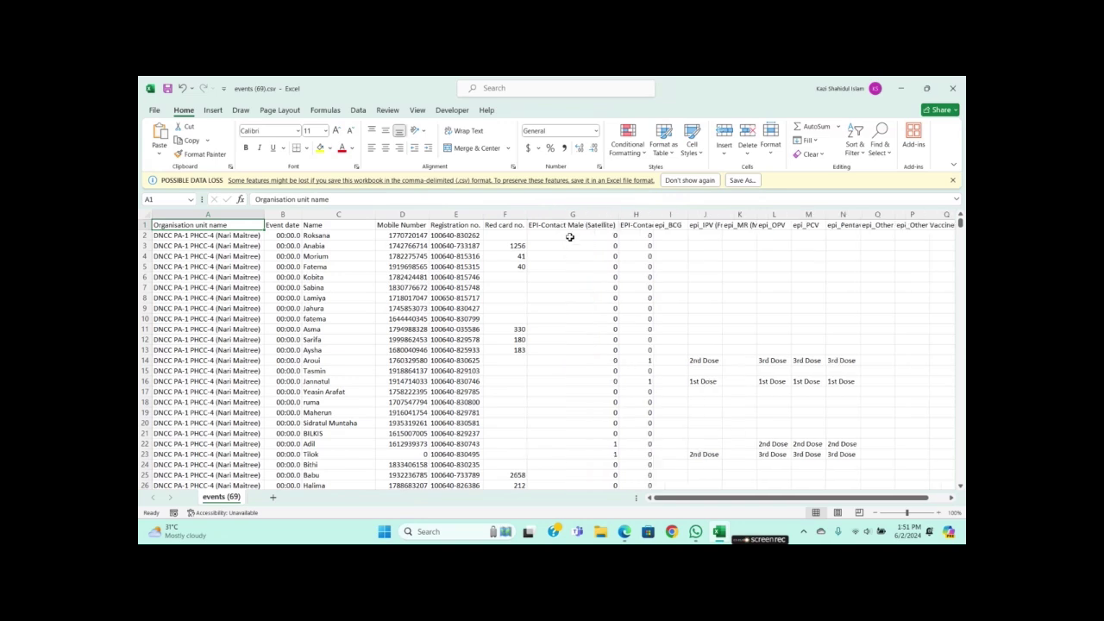
double_click(653, 212)
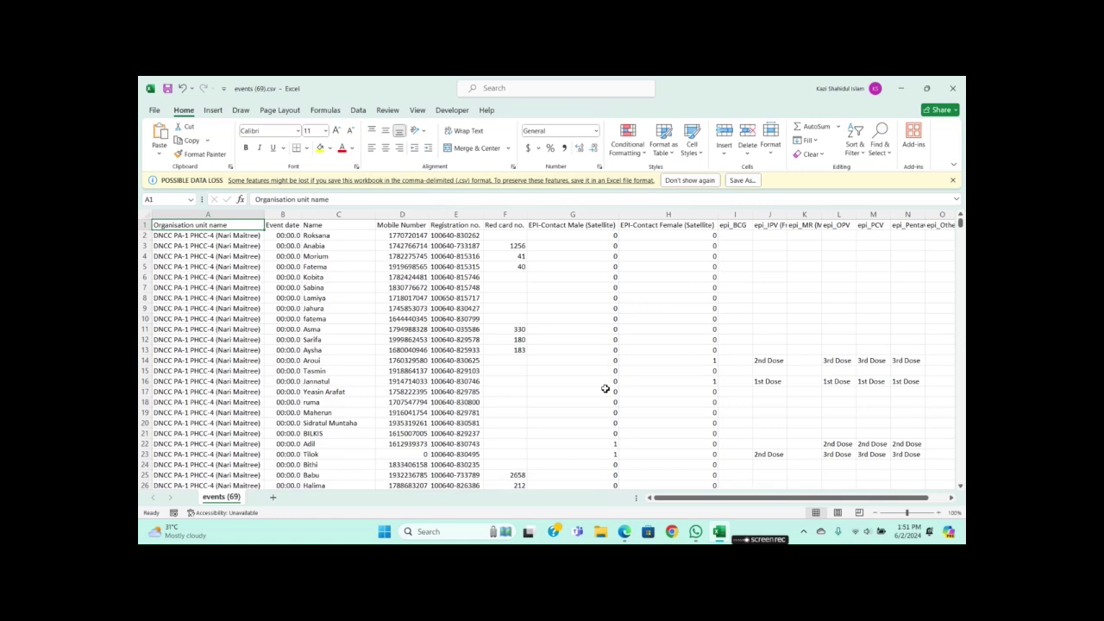
Start saving a copy of the file on this PC with the Excel Workbook (*.xlsx) file type
left_click(154, 110)
left_click(171, 278)
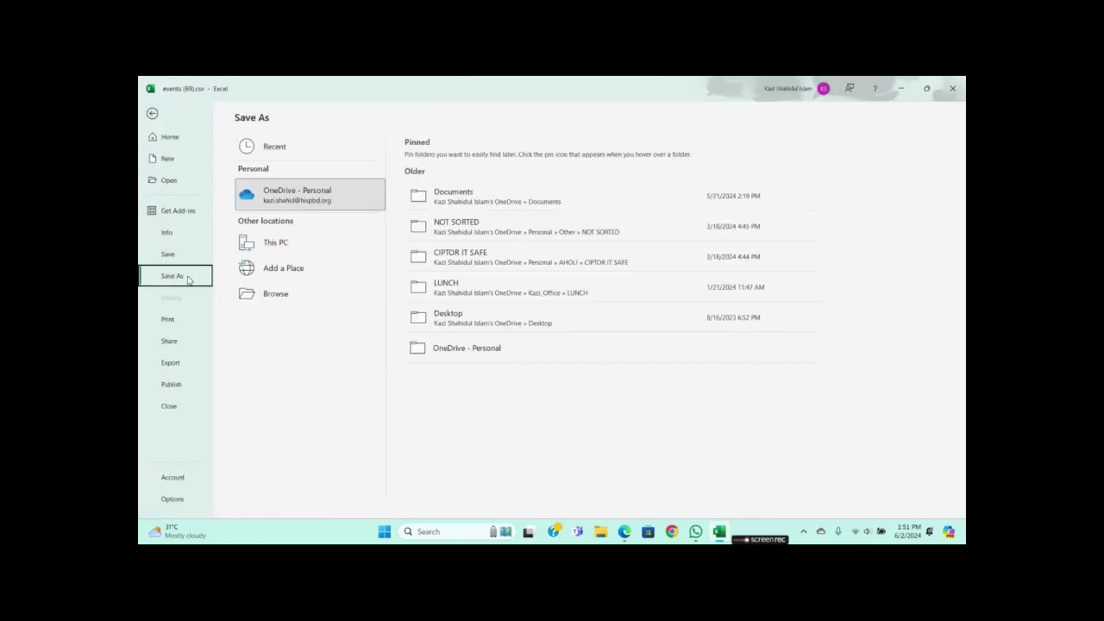
left_click(290, 247)
left_click(290, 246)
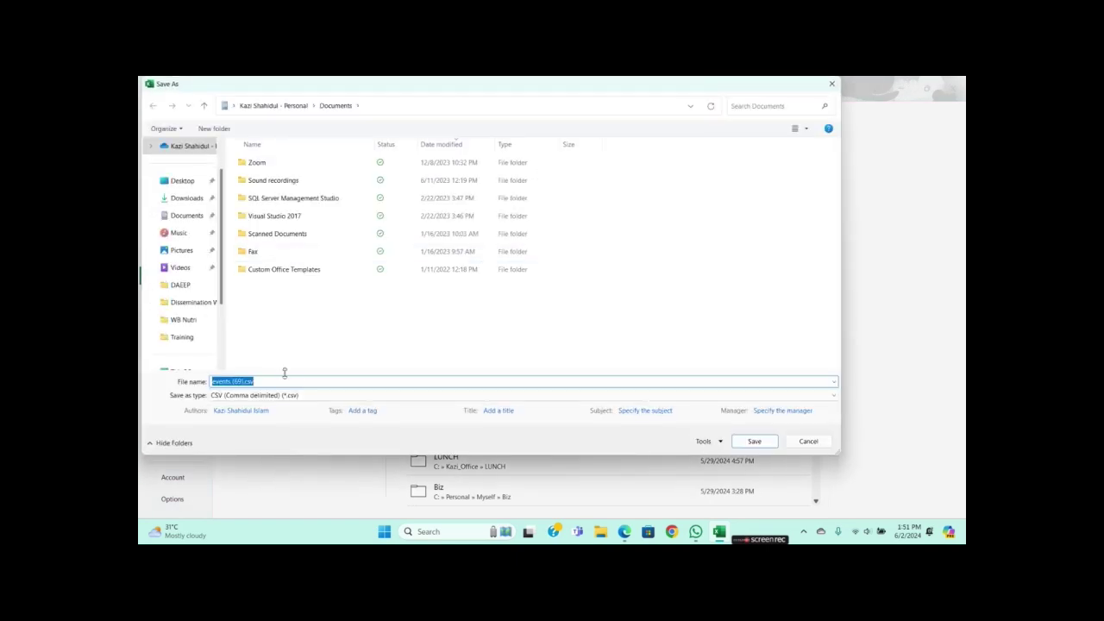
left_click(287, 395)
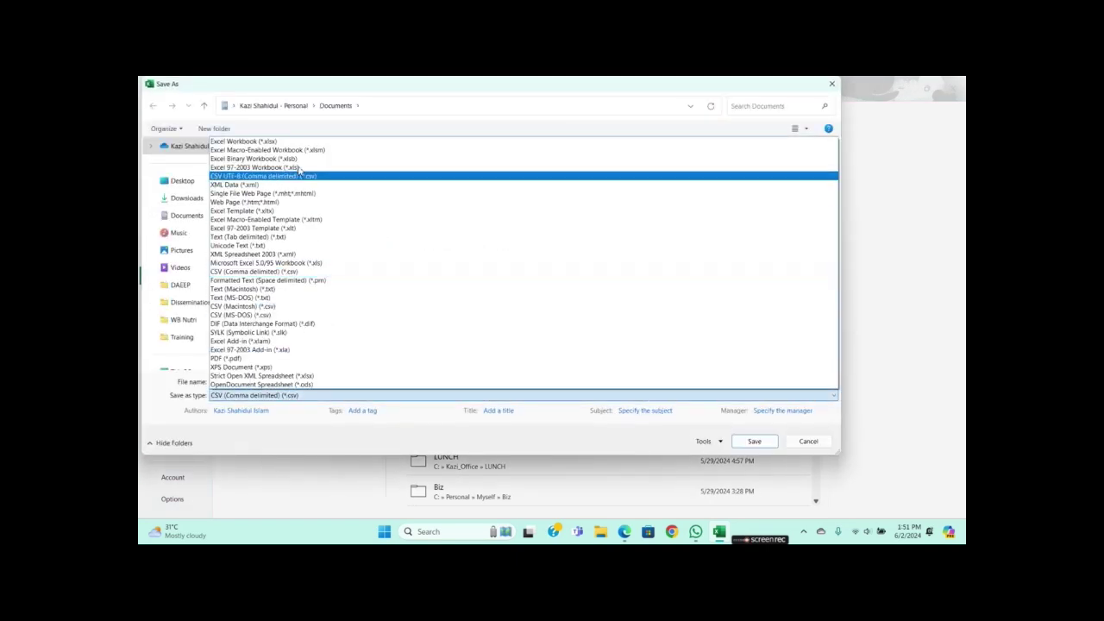
left_click(275, 142)
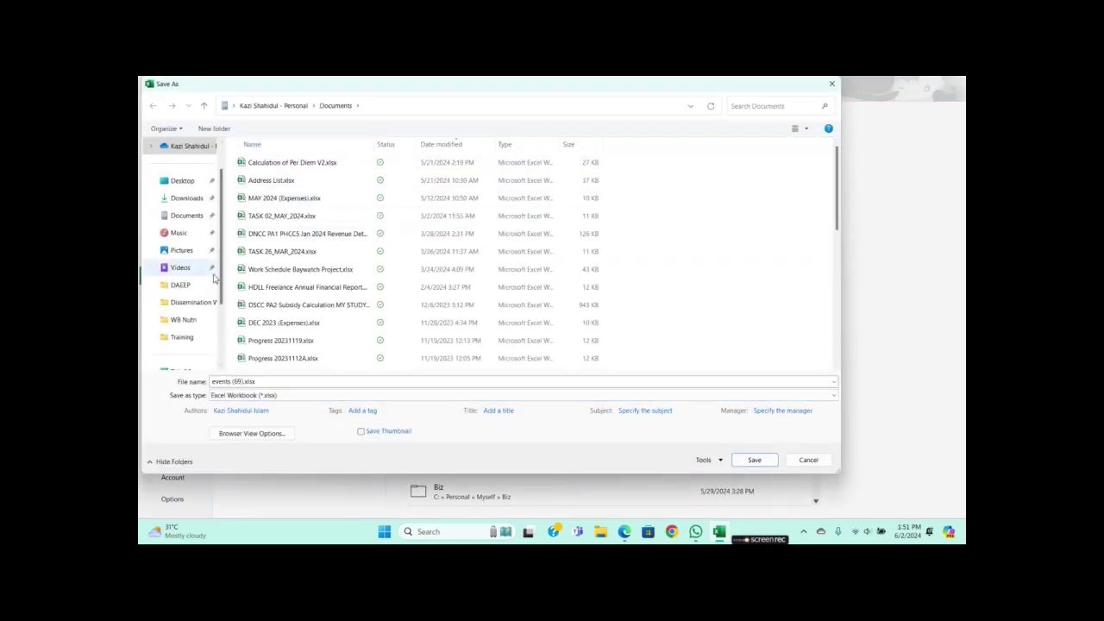
Choose the Training folder inside Urban Health, under the office folder on the C: drive, as the save location
scroll(189, 284, "down", 2)
left_click(194, 303)
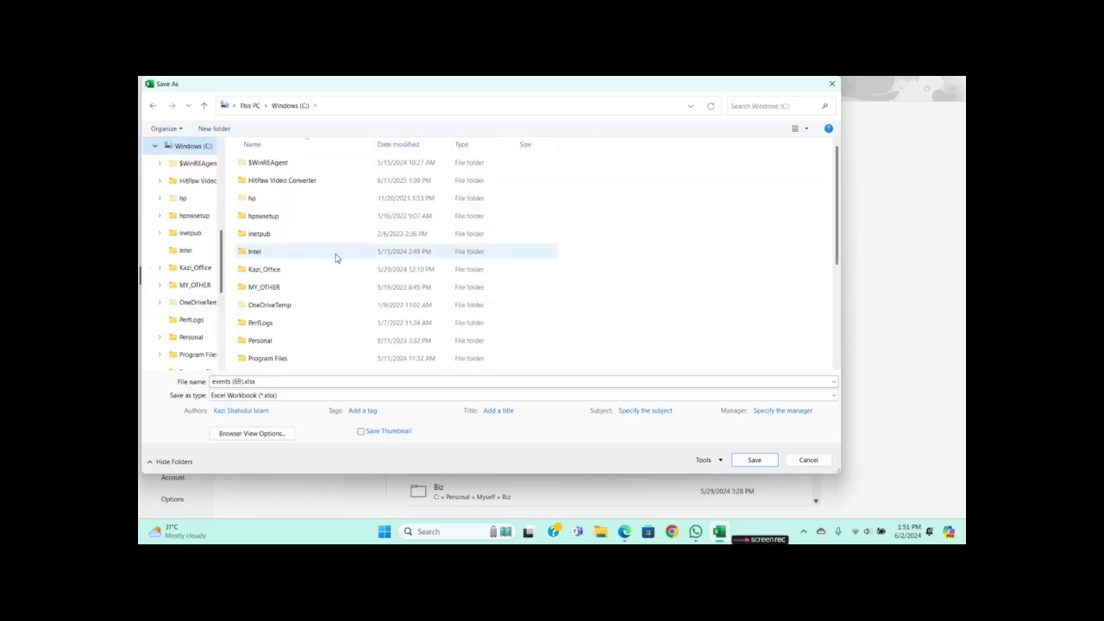
left_click(278, 272)
double_click(278, 273)
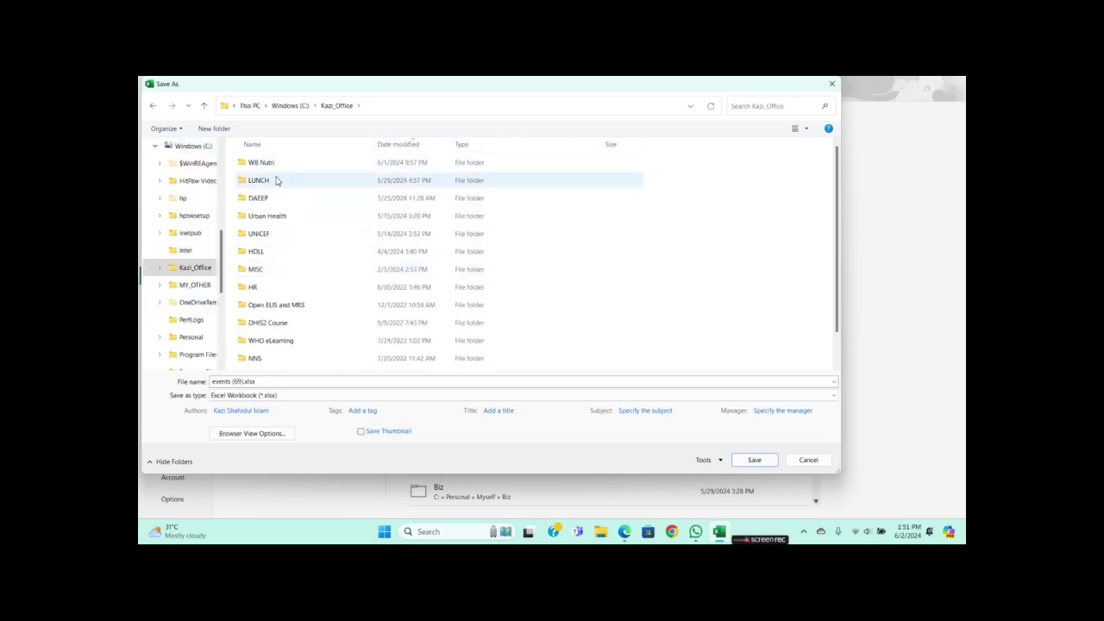
double_click(276, 216)
double_click(271, 164)
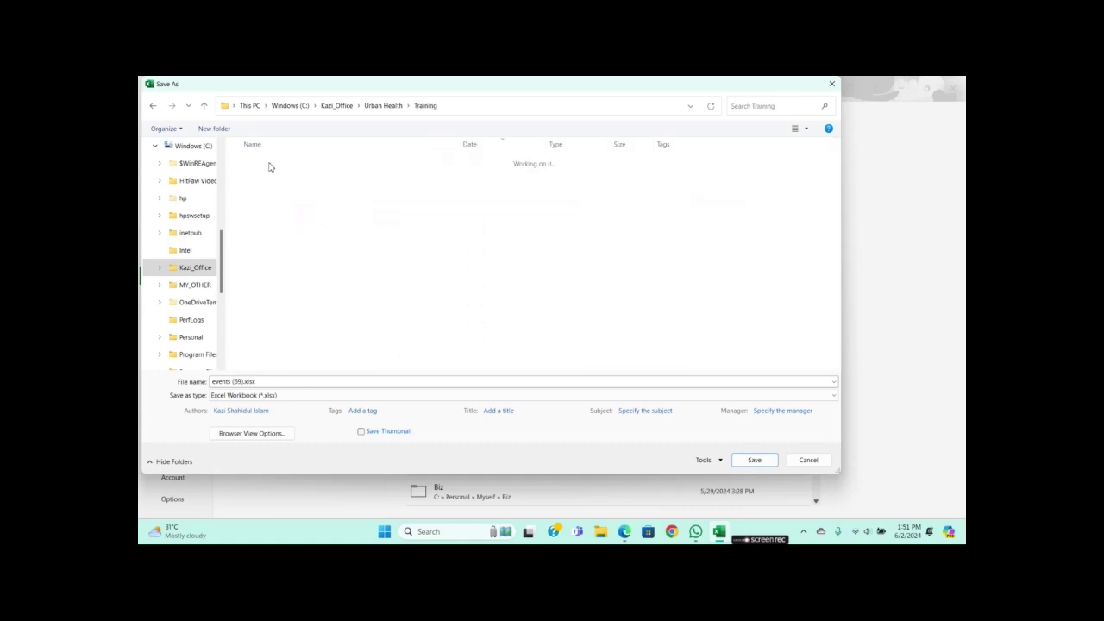
Name the workbook EPI List.xlsx and save it
left_click(363, 382)
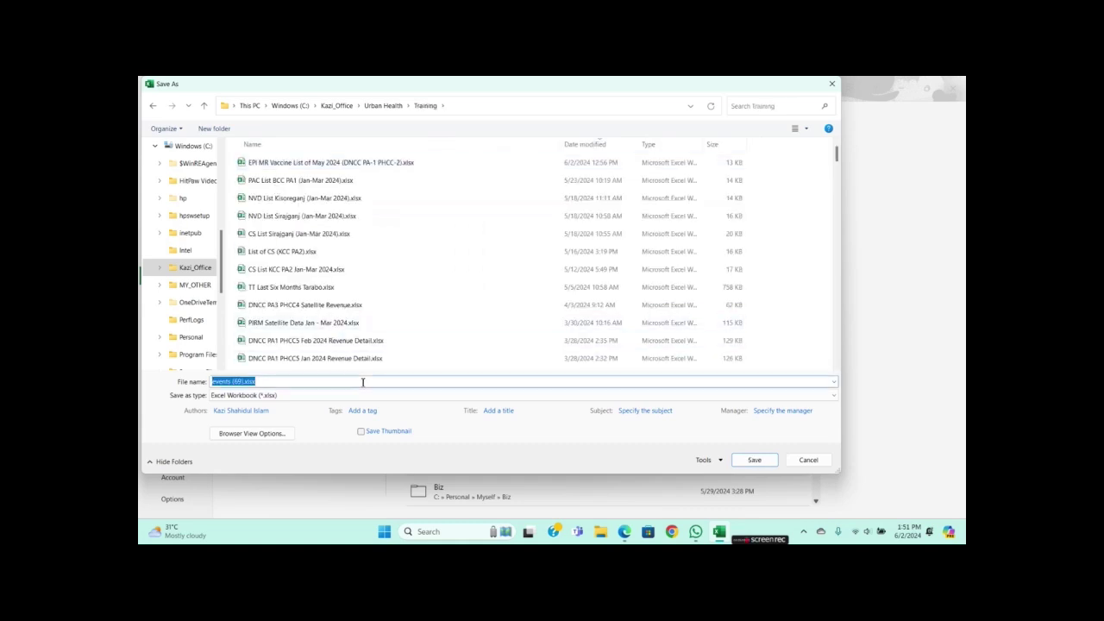
key("Home")
key("Delete")
key("Delete")
key("Delete")
key("Delete")
key("Delete")
left_click(753, 461)
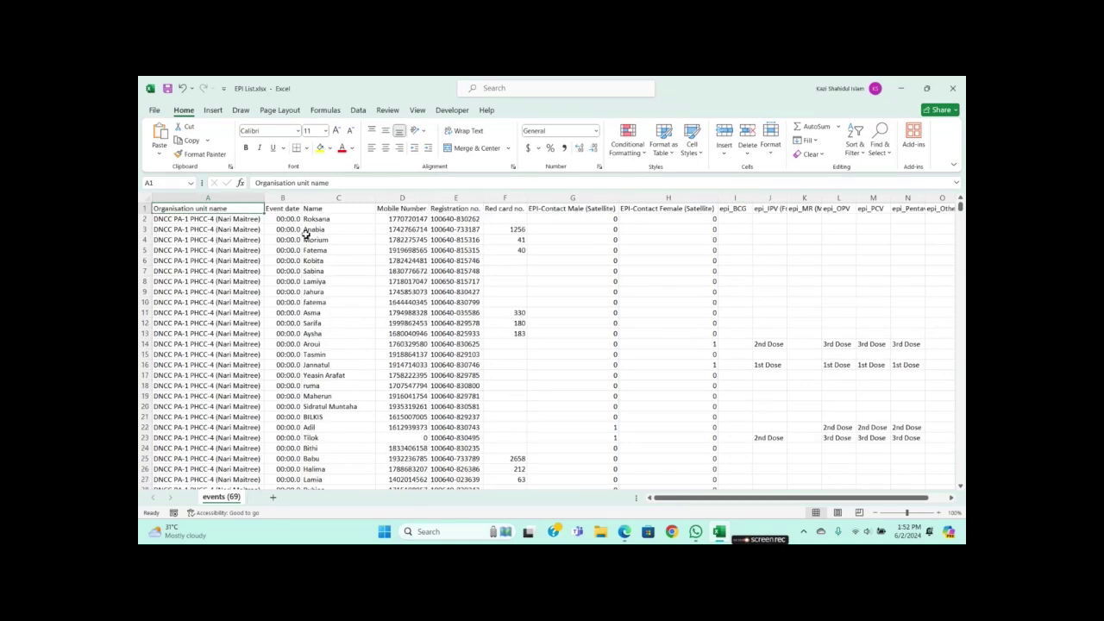
Format all Event date values from B2 down as dates using the second 14-Mar-12 type, which shows a two-digit day
left_click(281, 218)
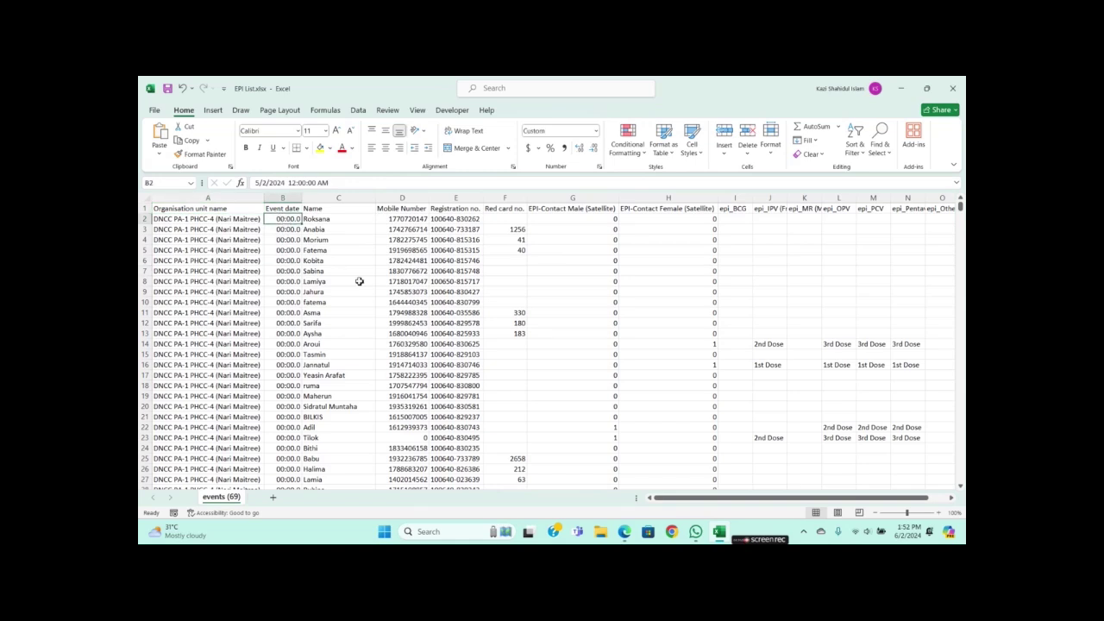
key("ctrl+shift+Down")
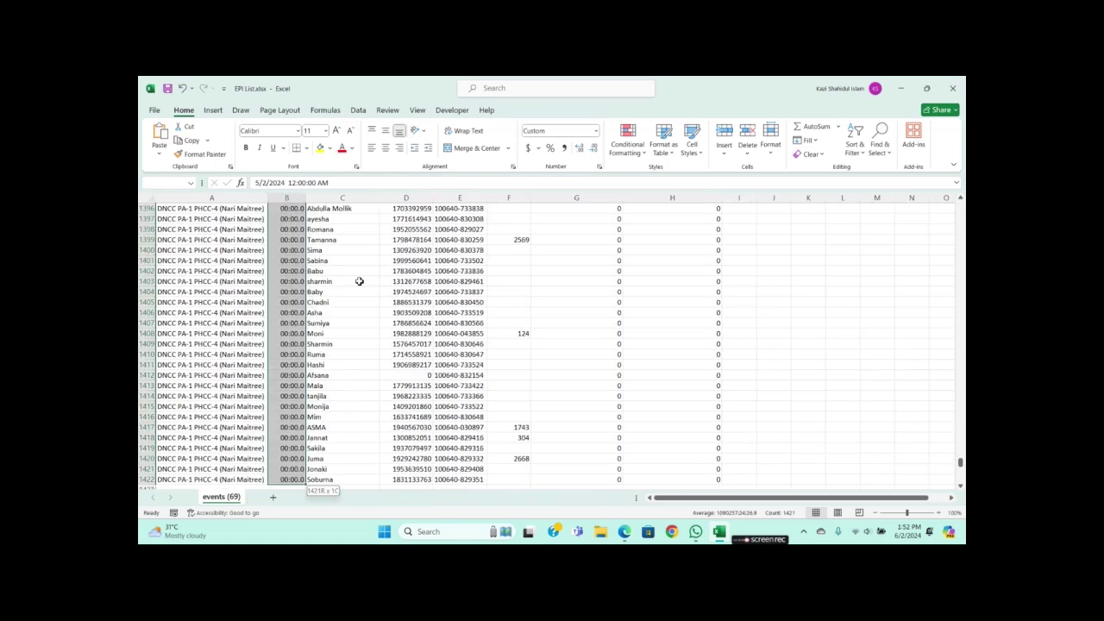
right_click(294, 275)
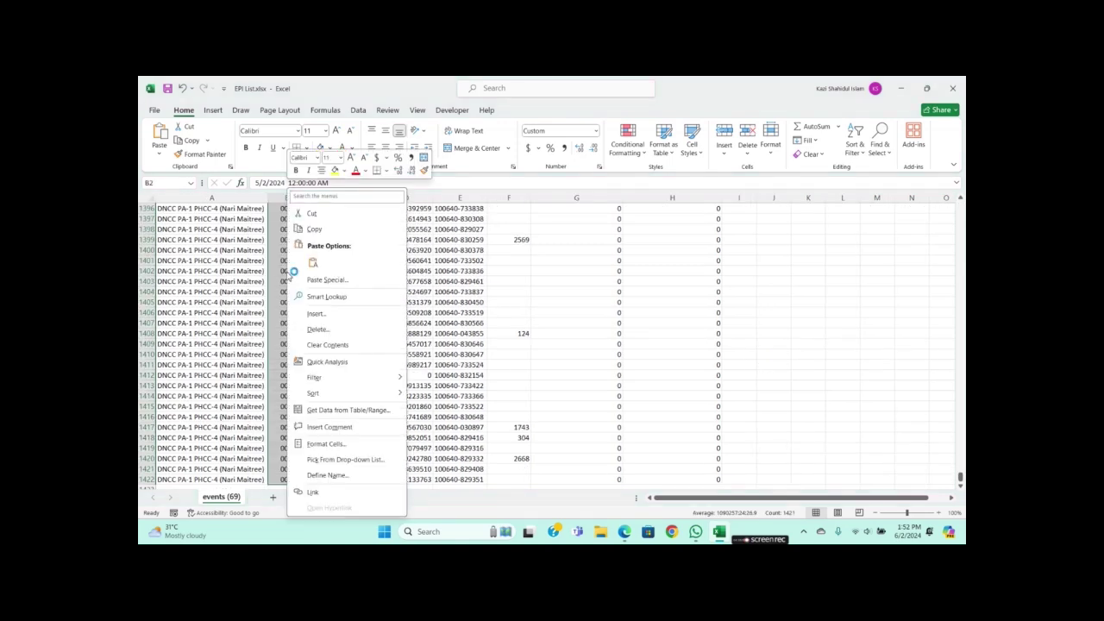
left_click(326, 445)
left_click(197, 323)
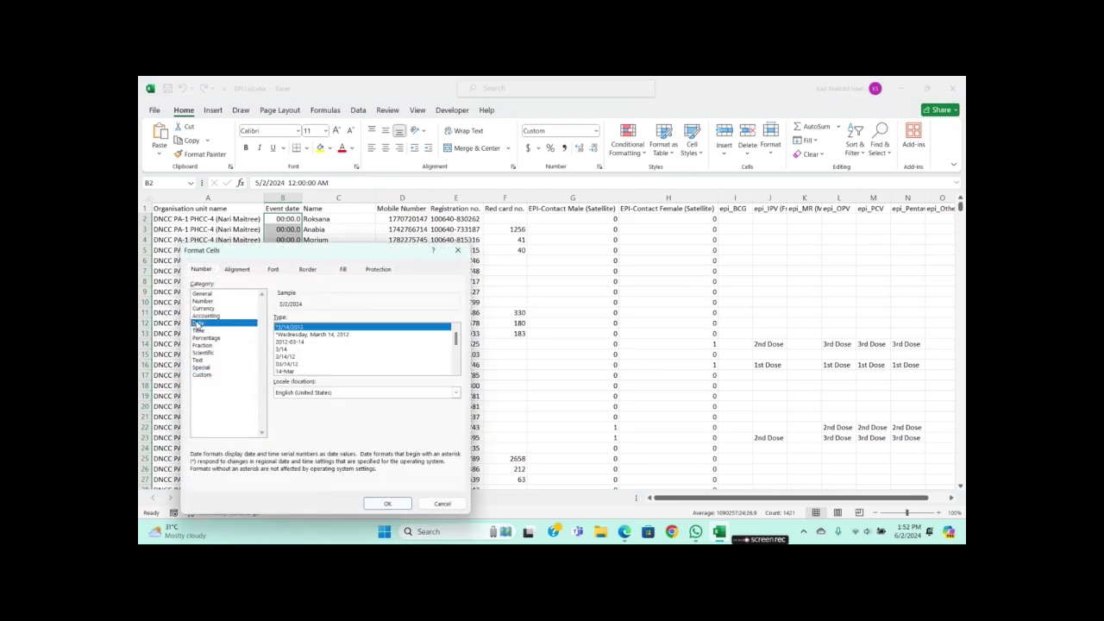
left_click(462, 363)
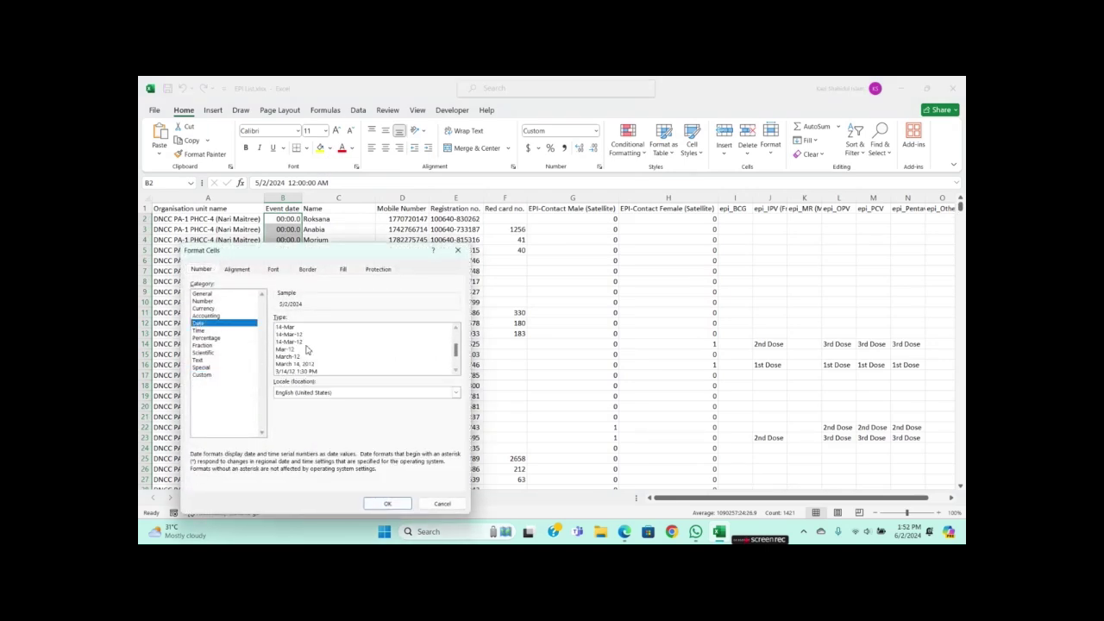
left_click(285, 342)
left_click(388, 503)
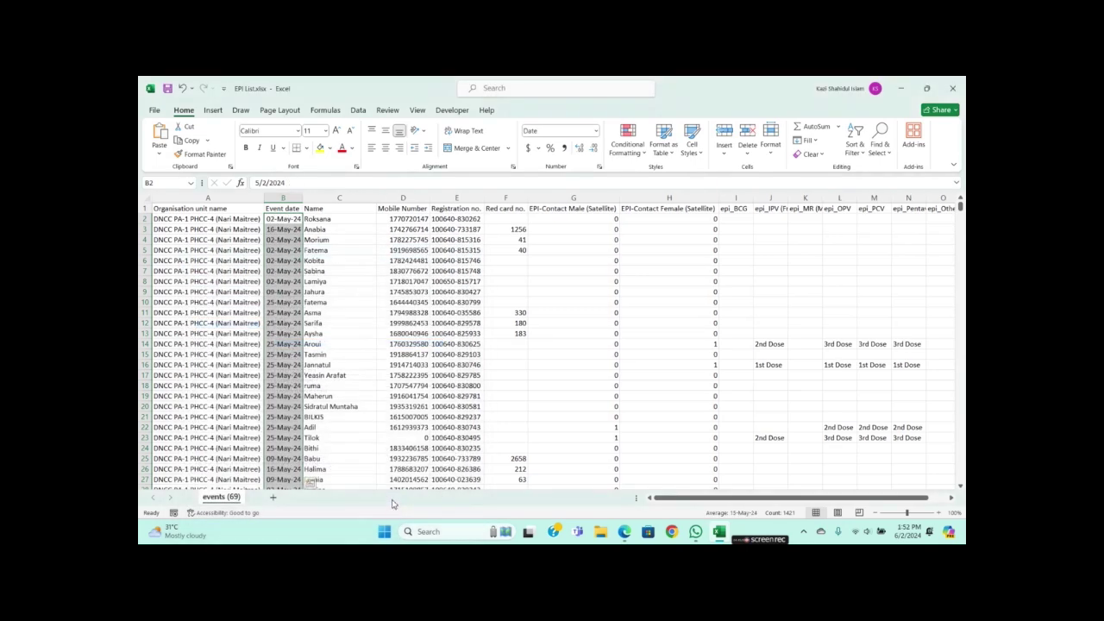
left_click(338, 285)
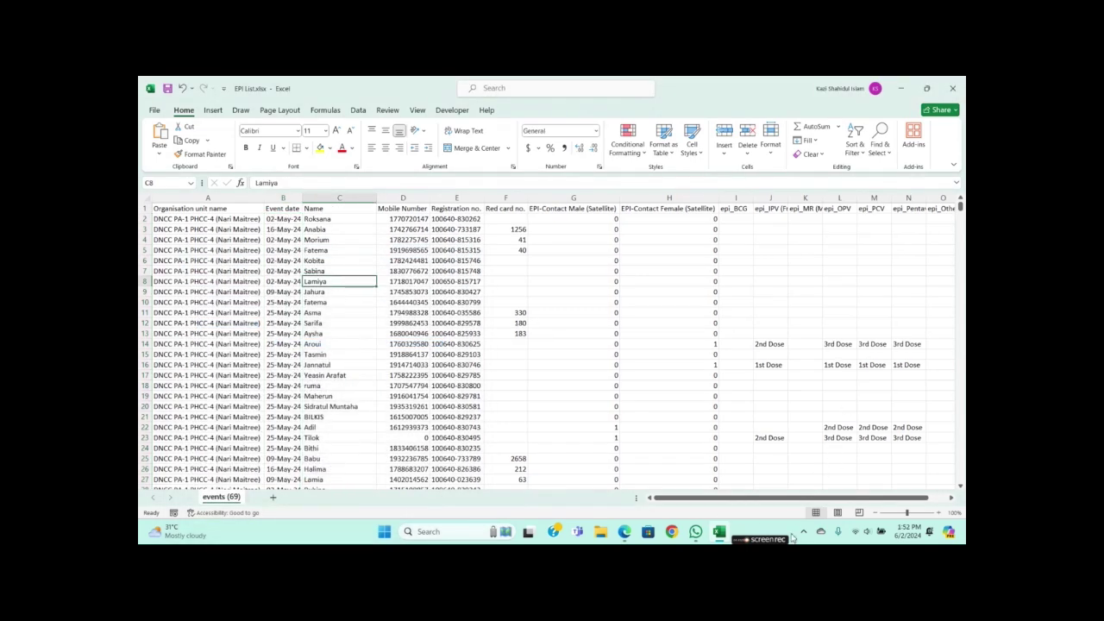
scroll(925, 499, "right", 1)
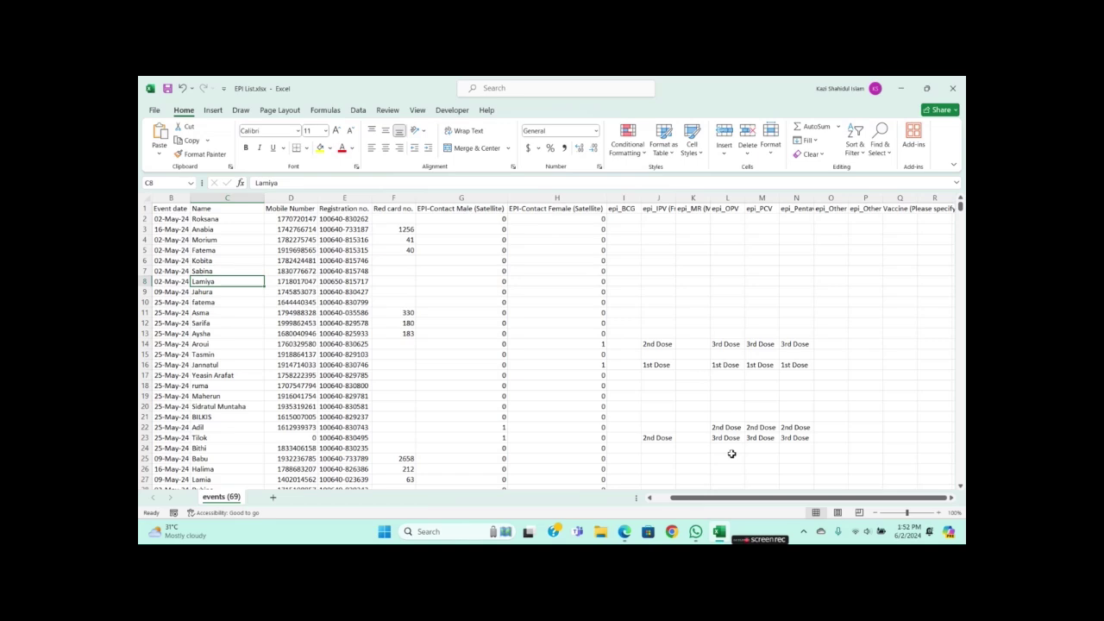
left_click_drag(702, 502, 686, 503)
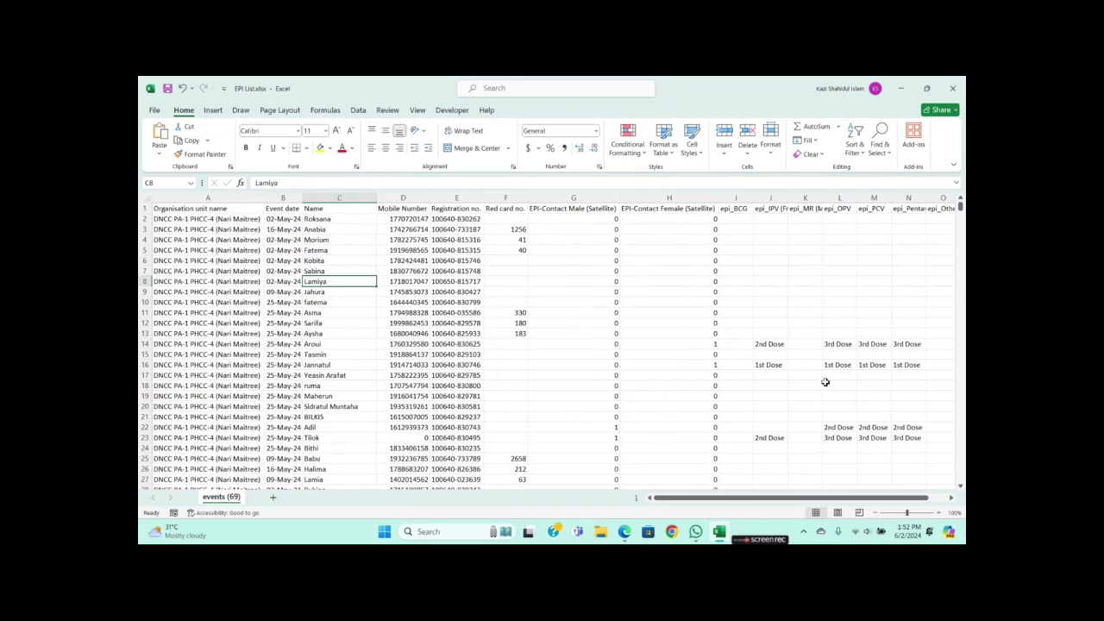